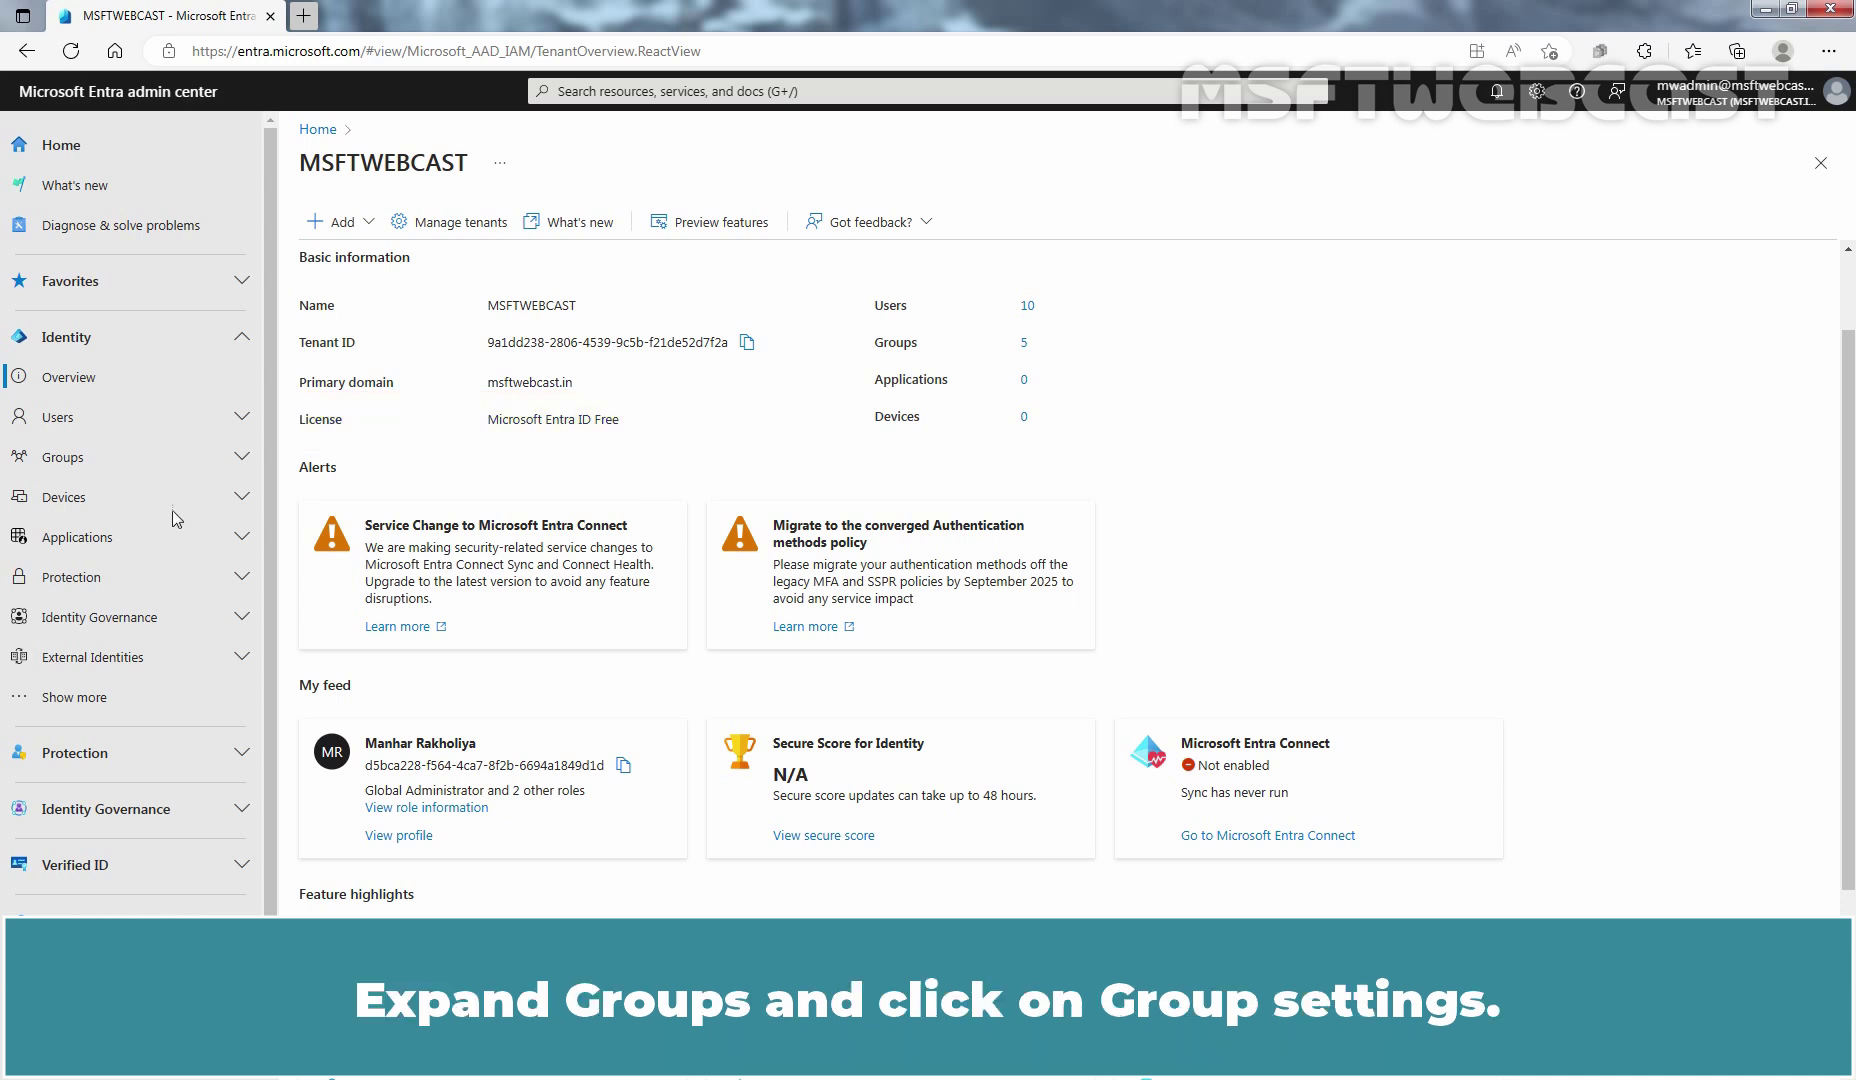
# Step: Go to Groups > Group settings in the admin center navigation
pyautogui.click(77, 460)
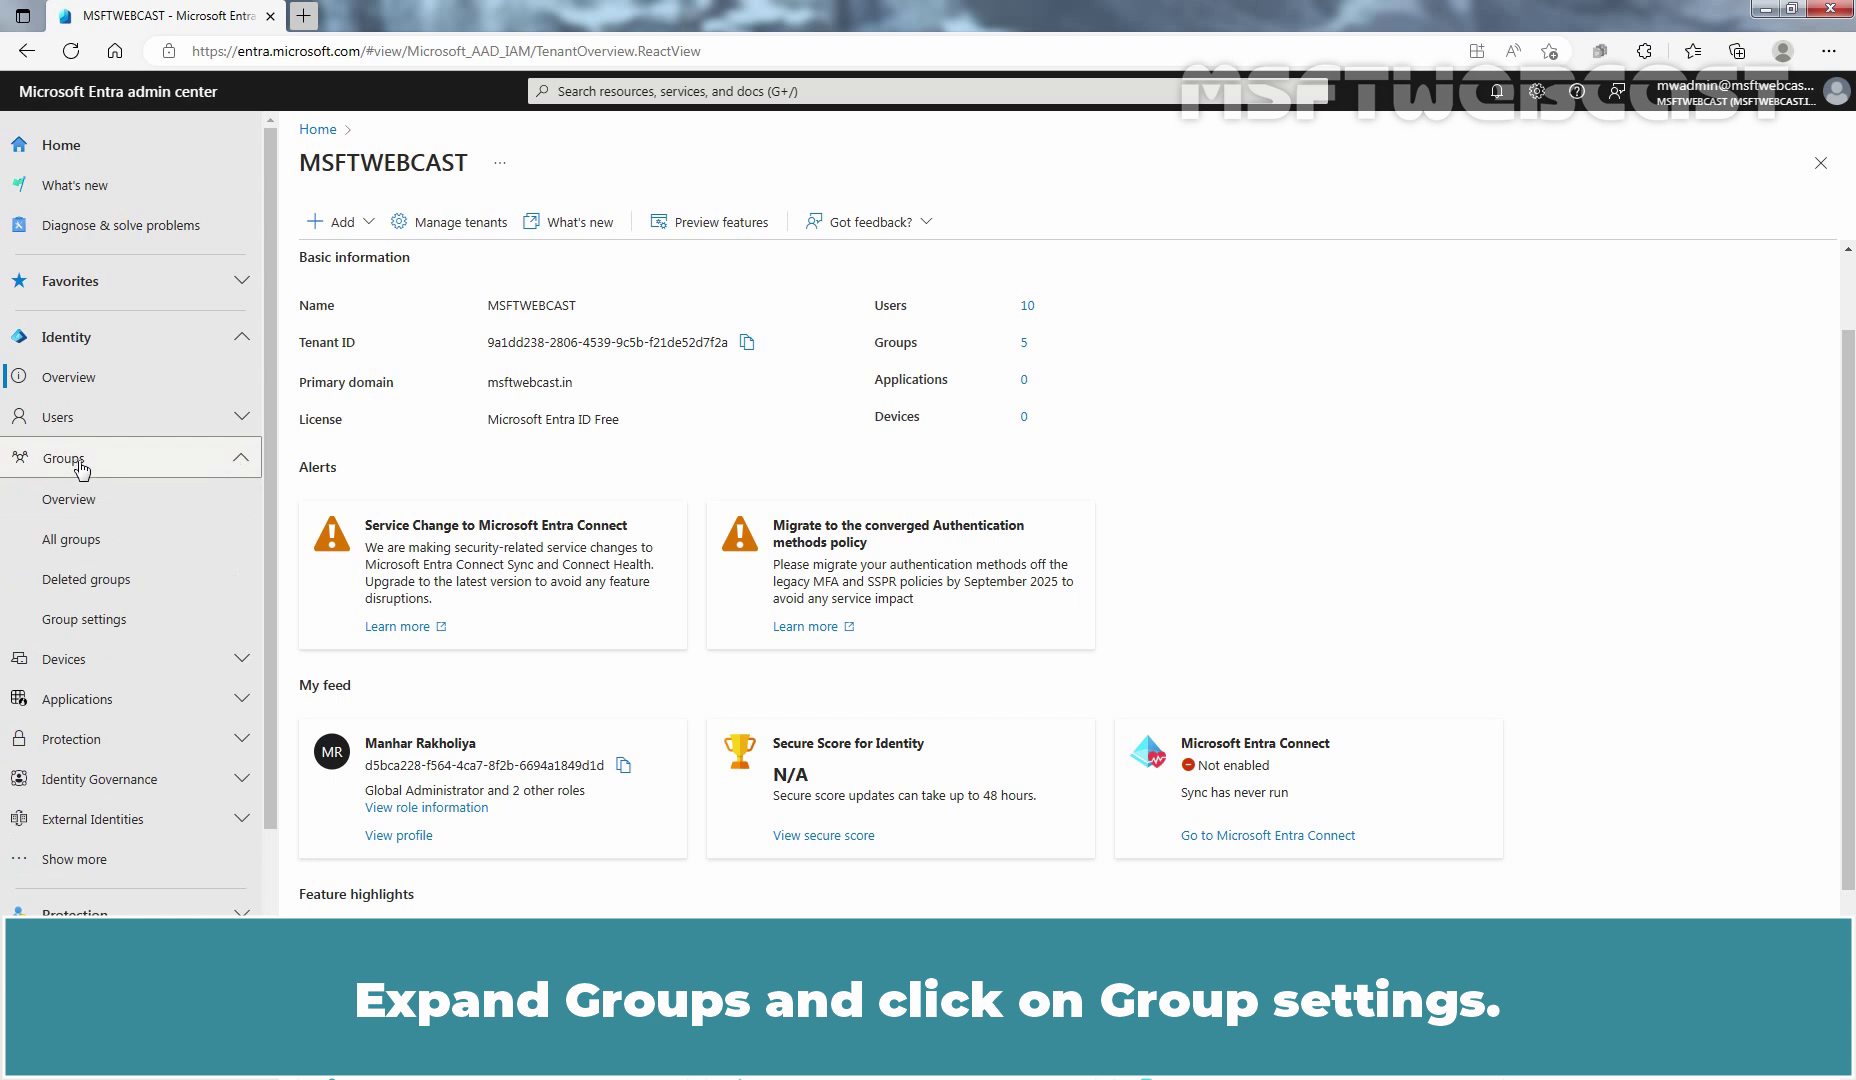
pyautogui.click(101, 617)
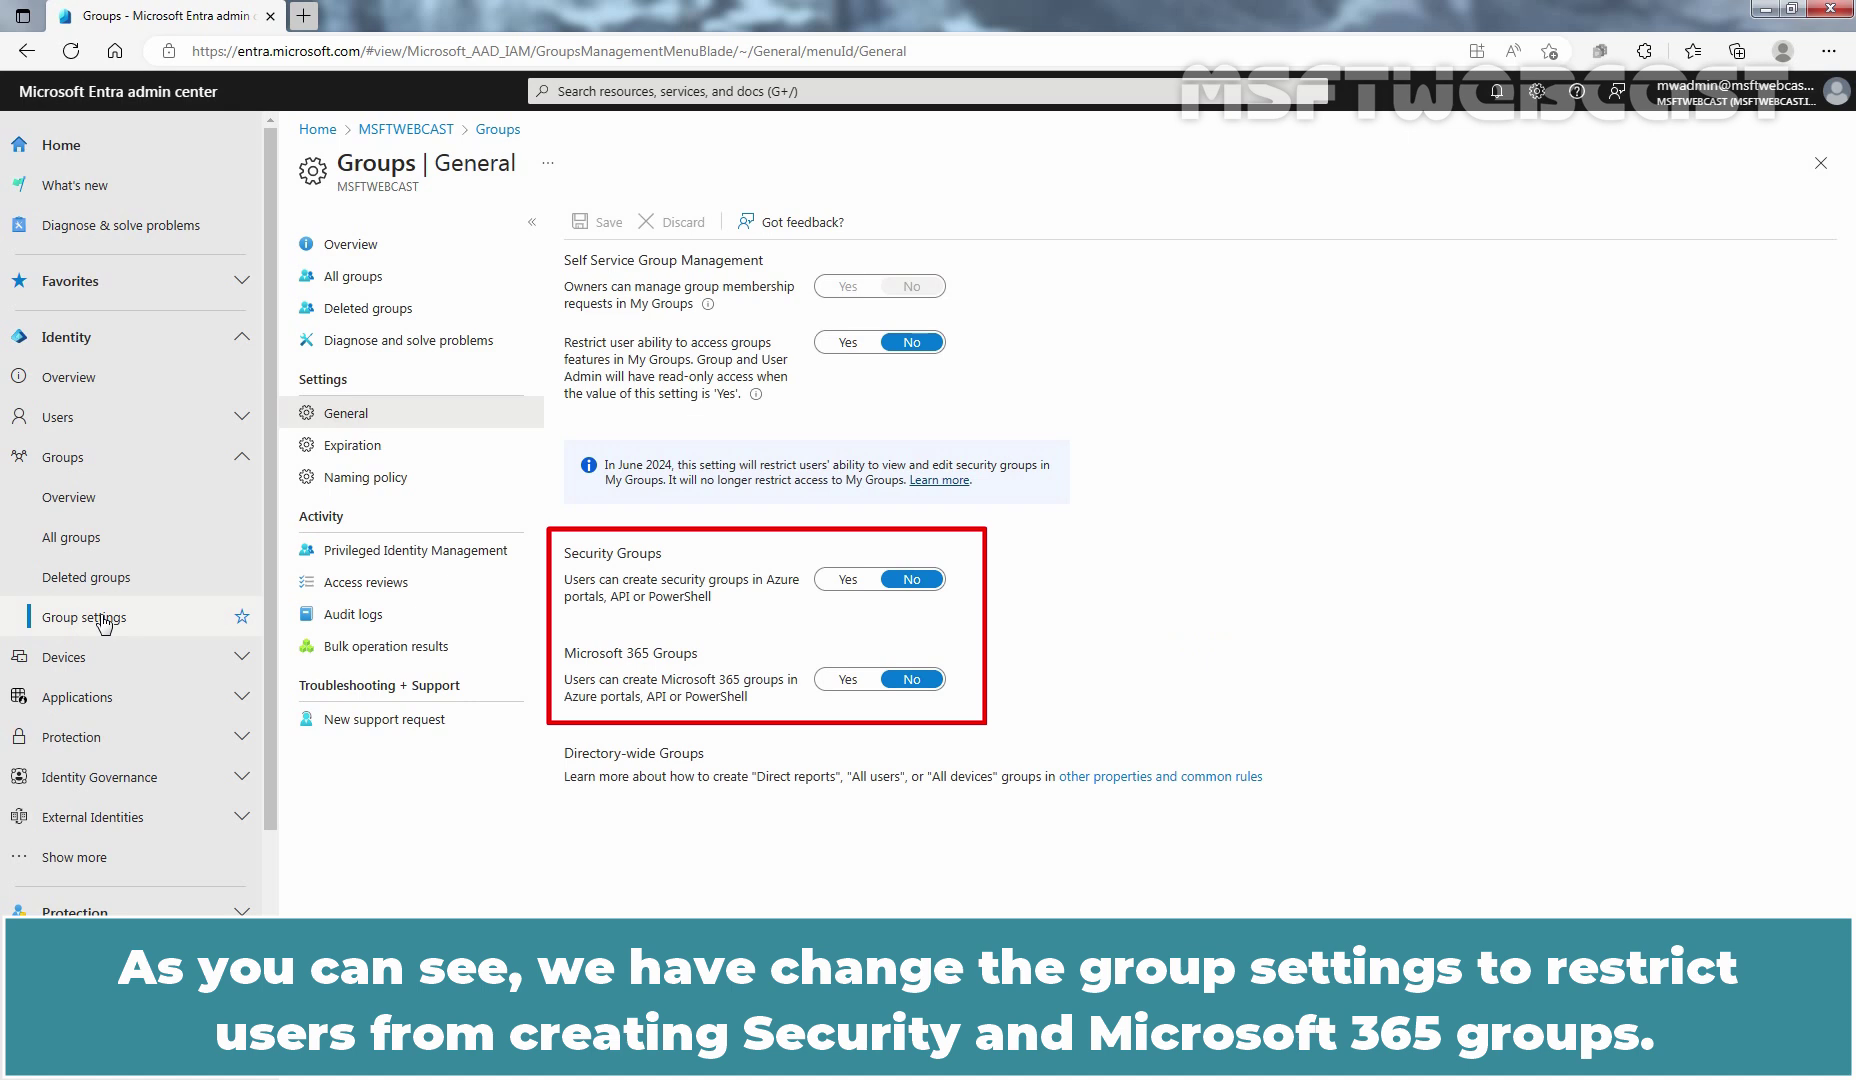
# Step: Open a new InPrivate window and go to myapps.microsoft.com
pyautogui.click(1828, 56)
pyautogui.click(1681, 163)
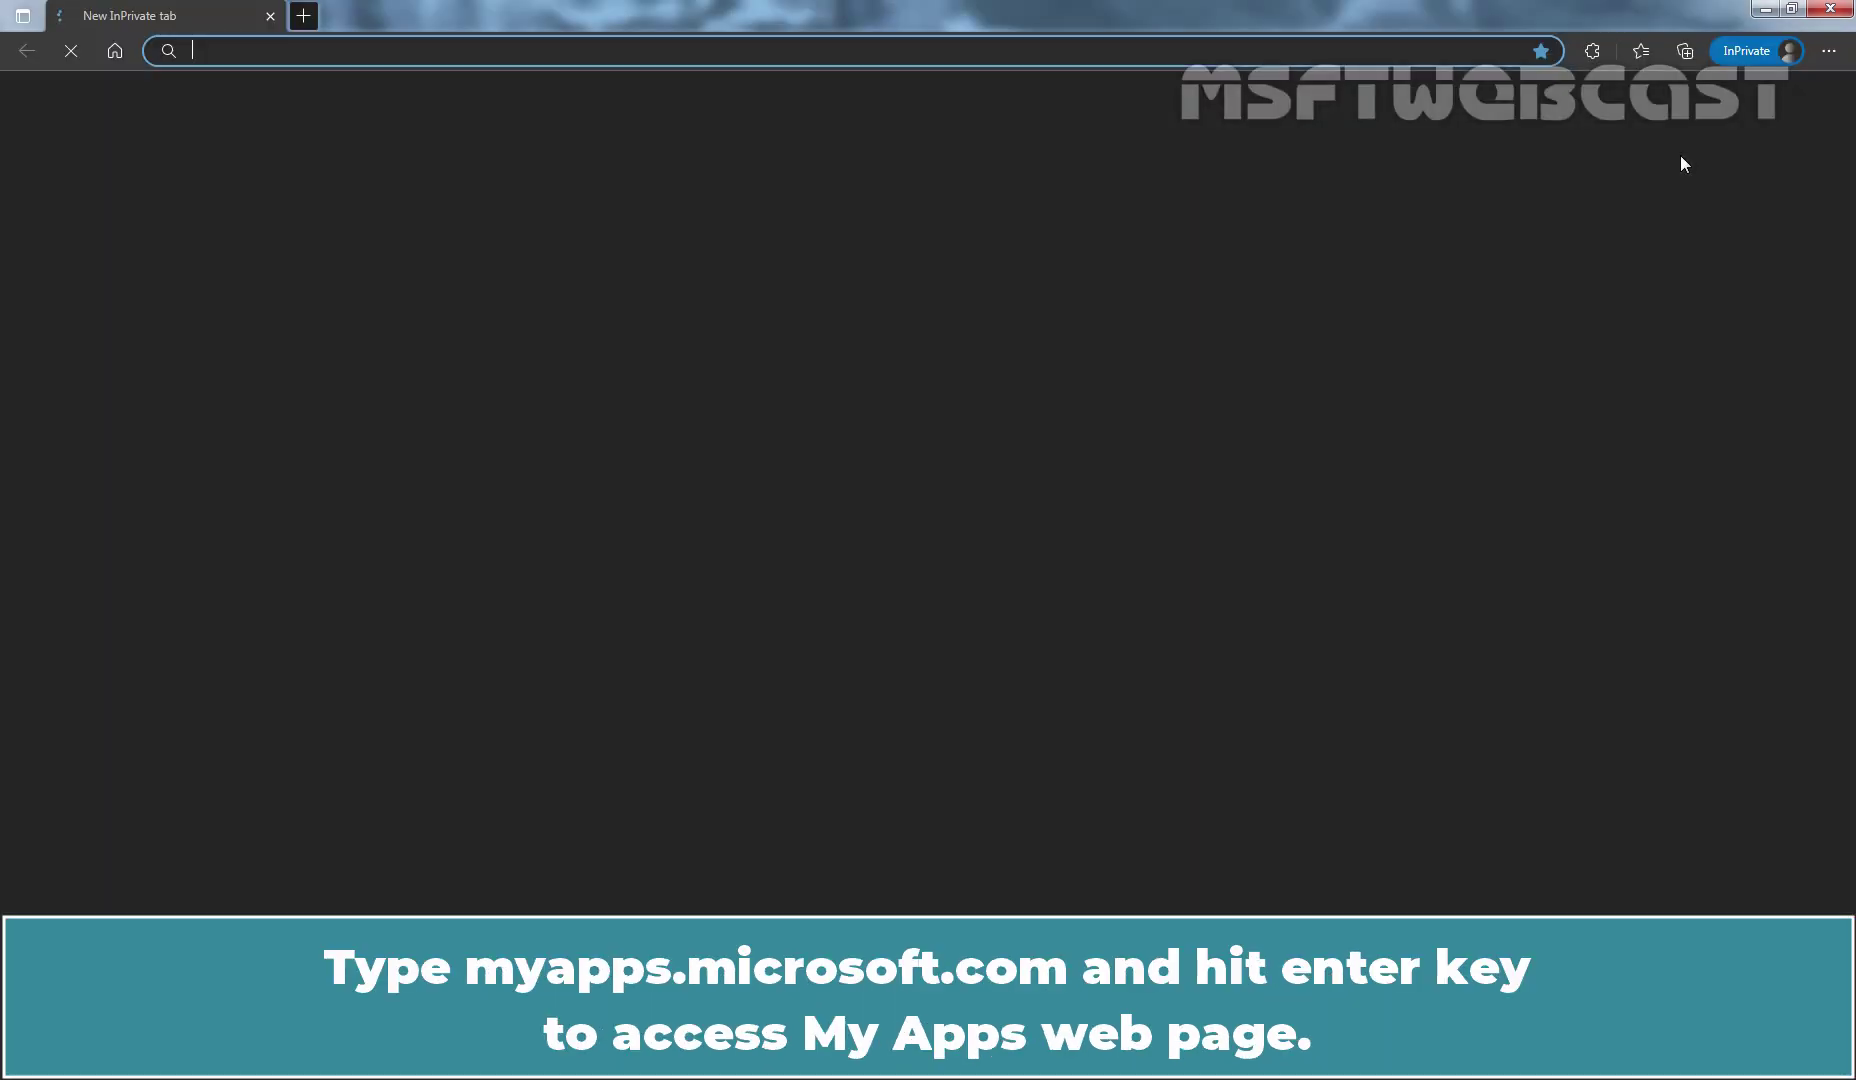
pyautogui.write('myapps.microsoft.com')
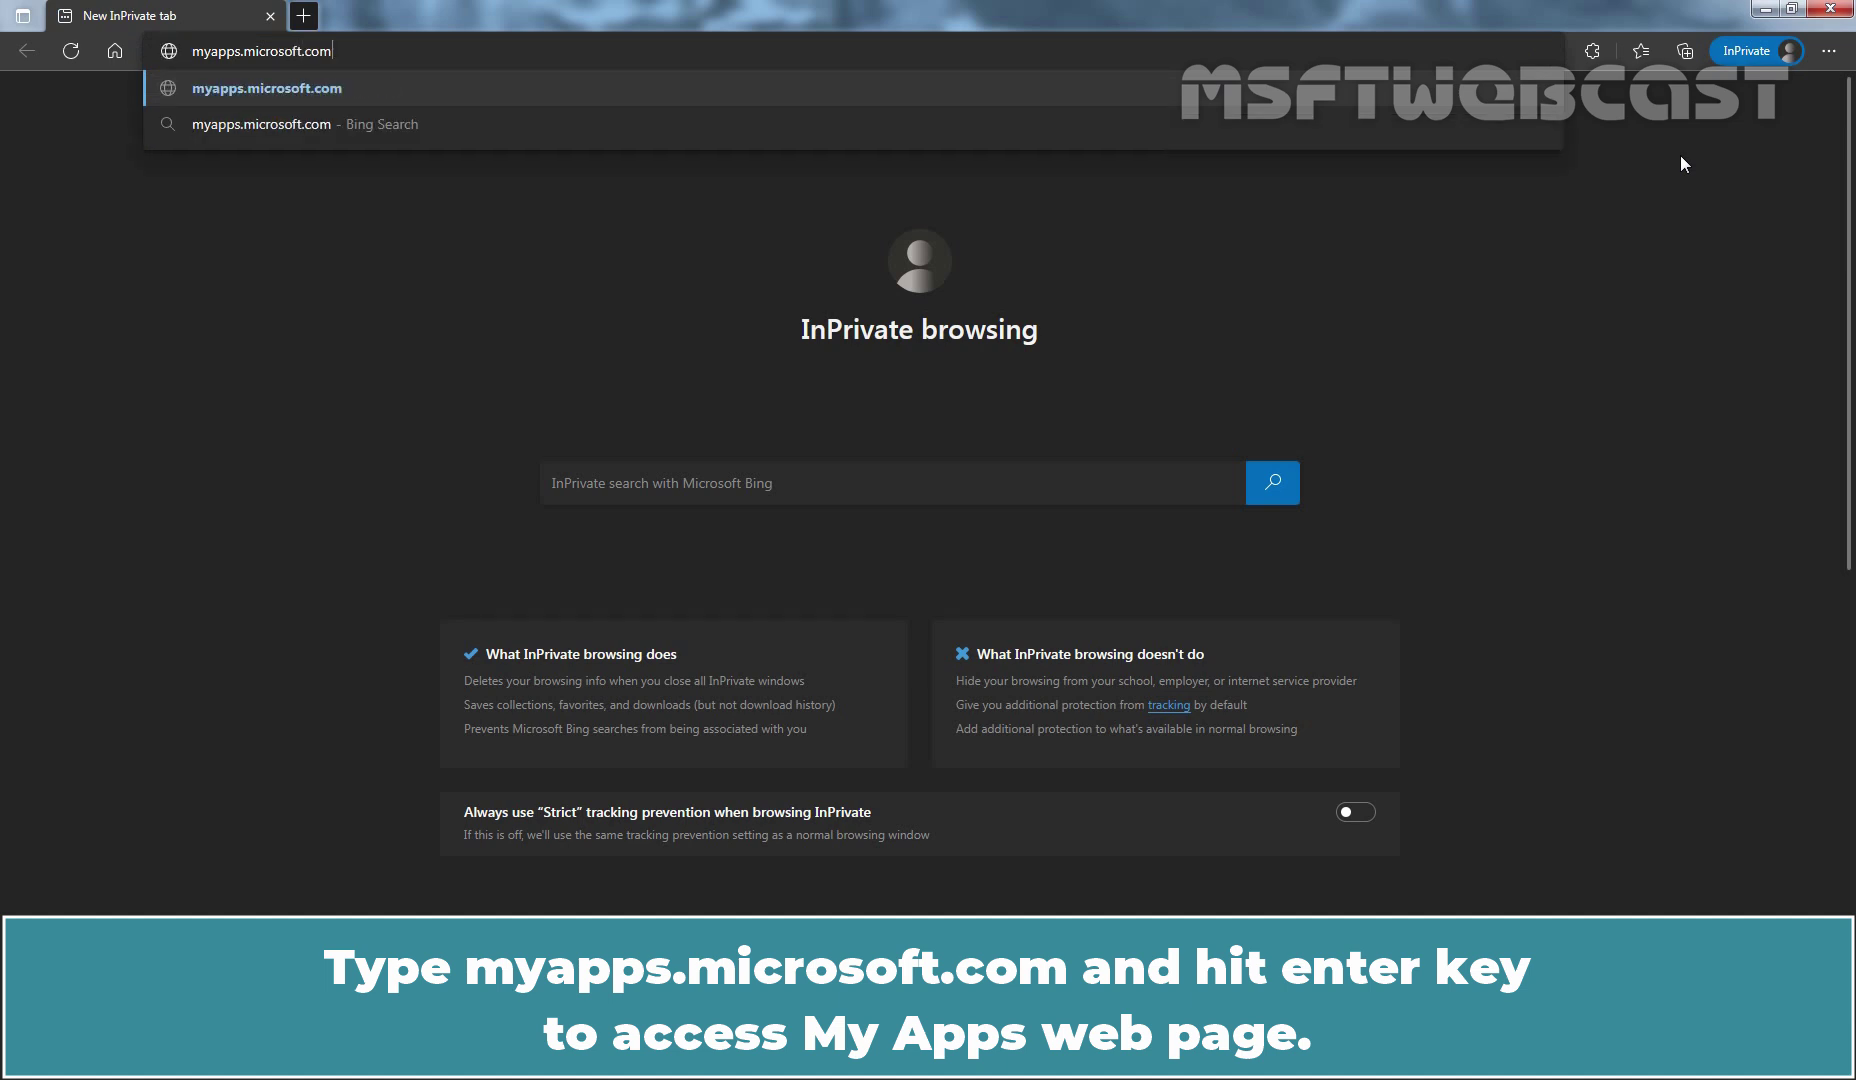
pyautogui.press('Return')
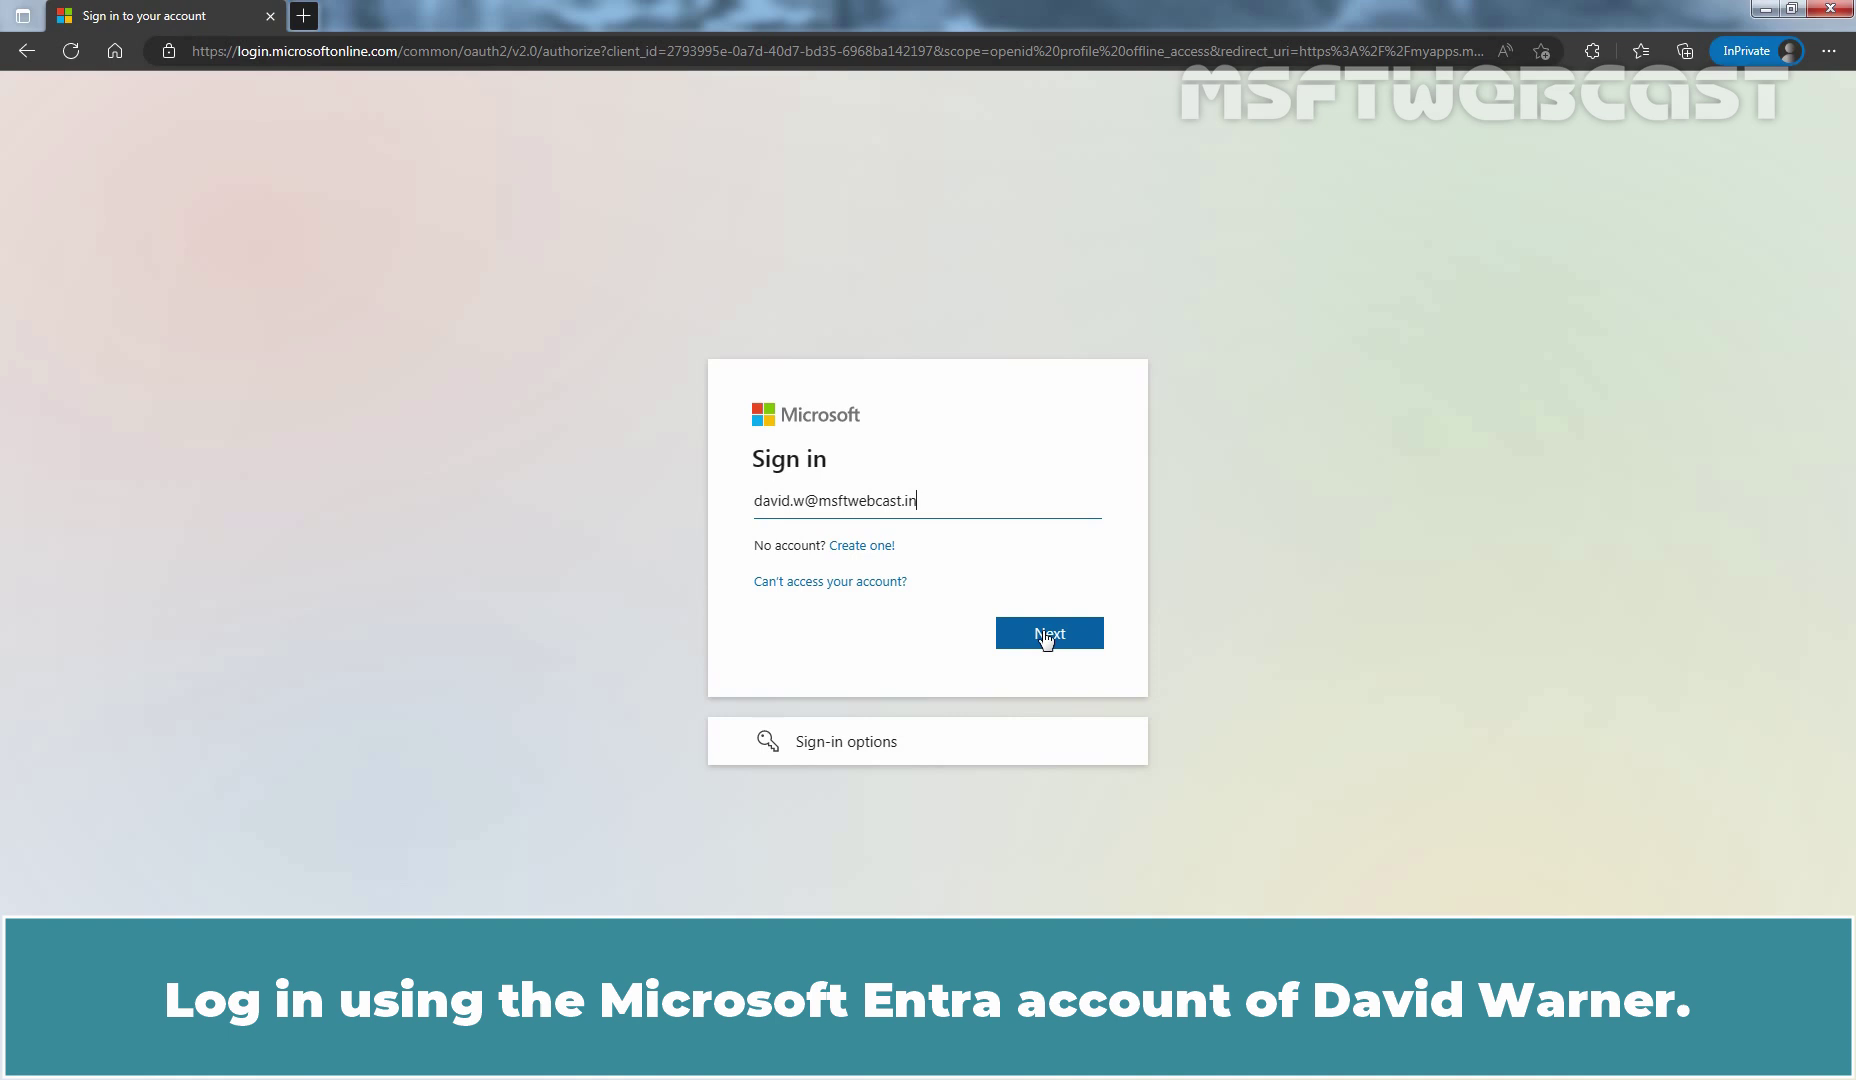
# Step: Sign in as the test user with their password, declining to stay signed in
pyautogui.click(1046, 635)
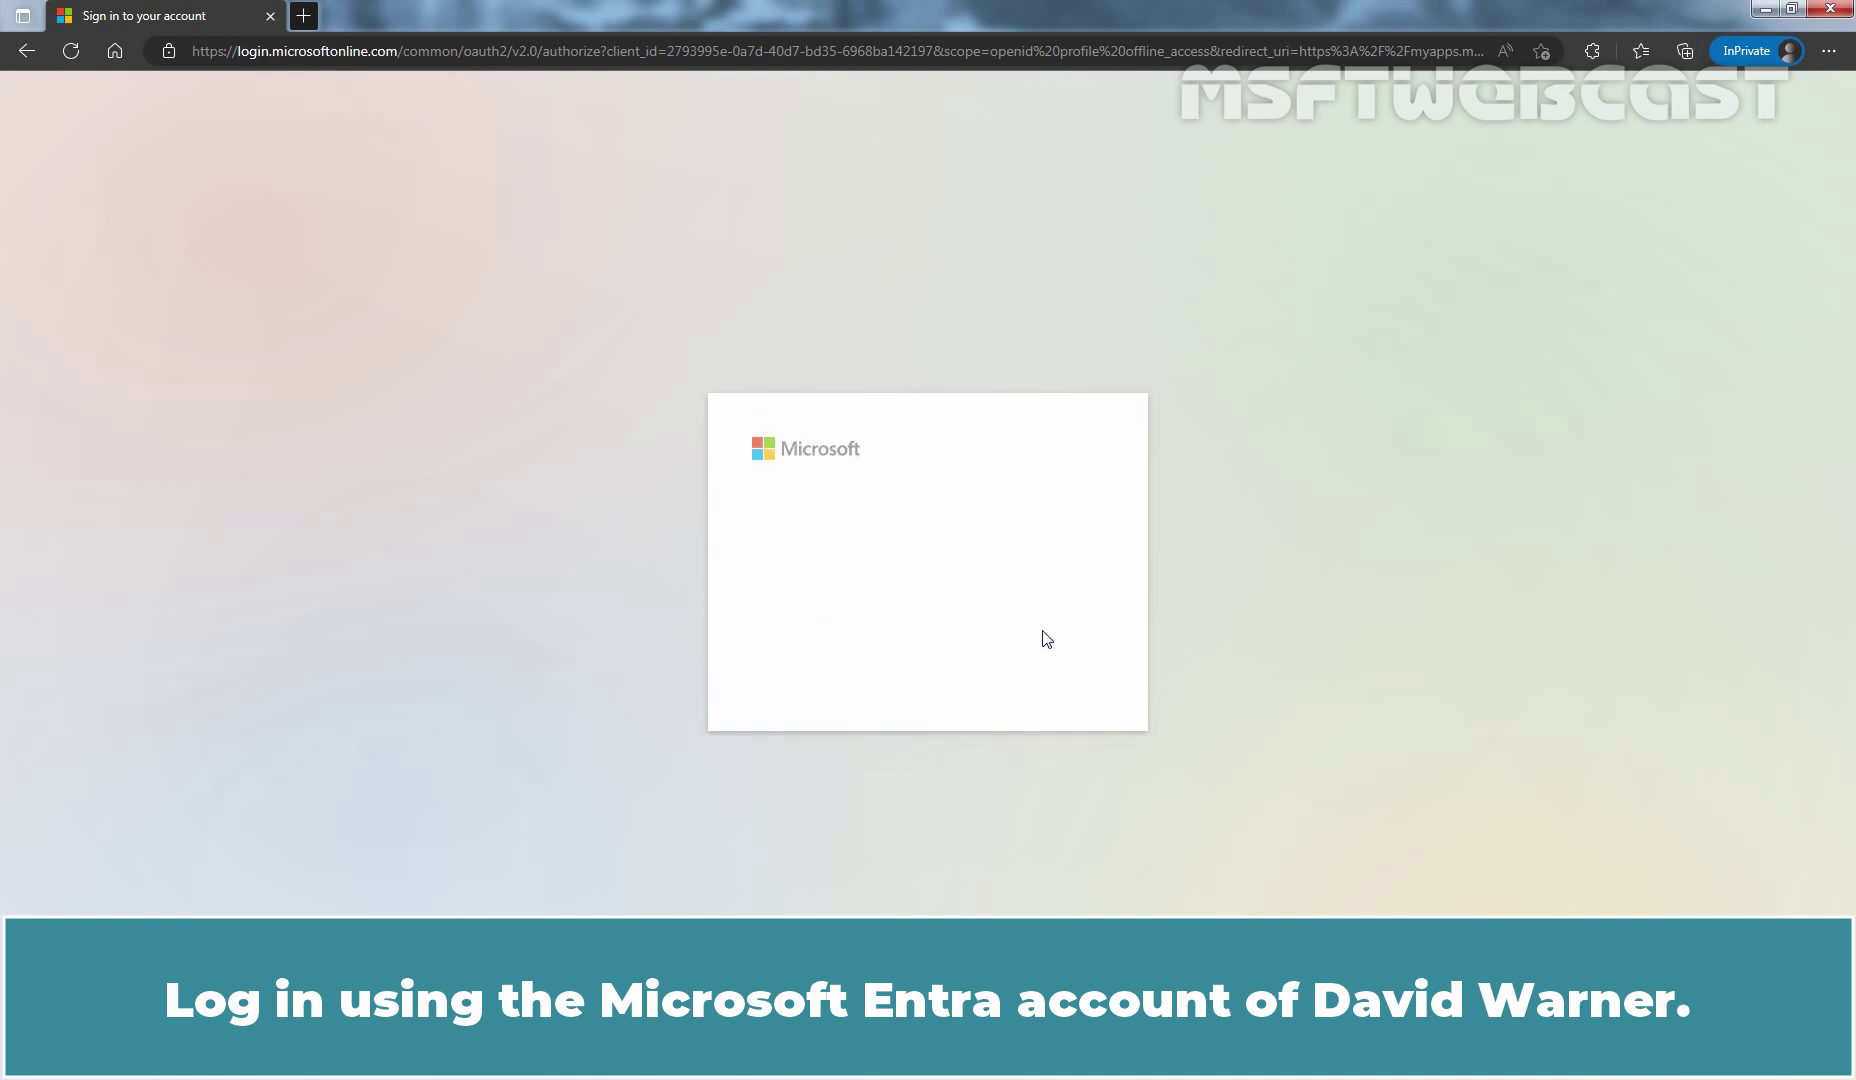
pyautogui.write('Password@1')
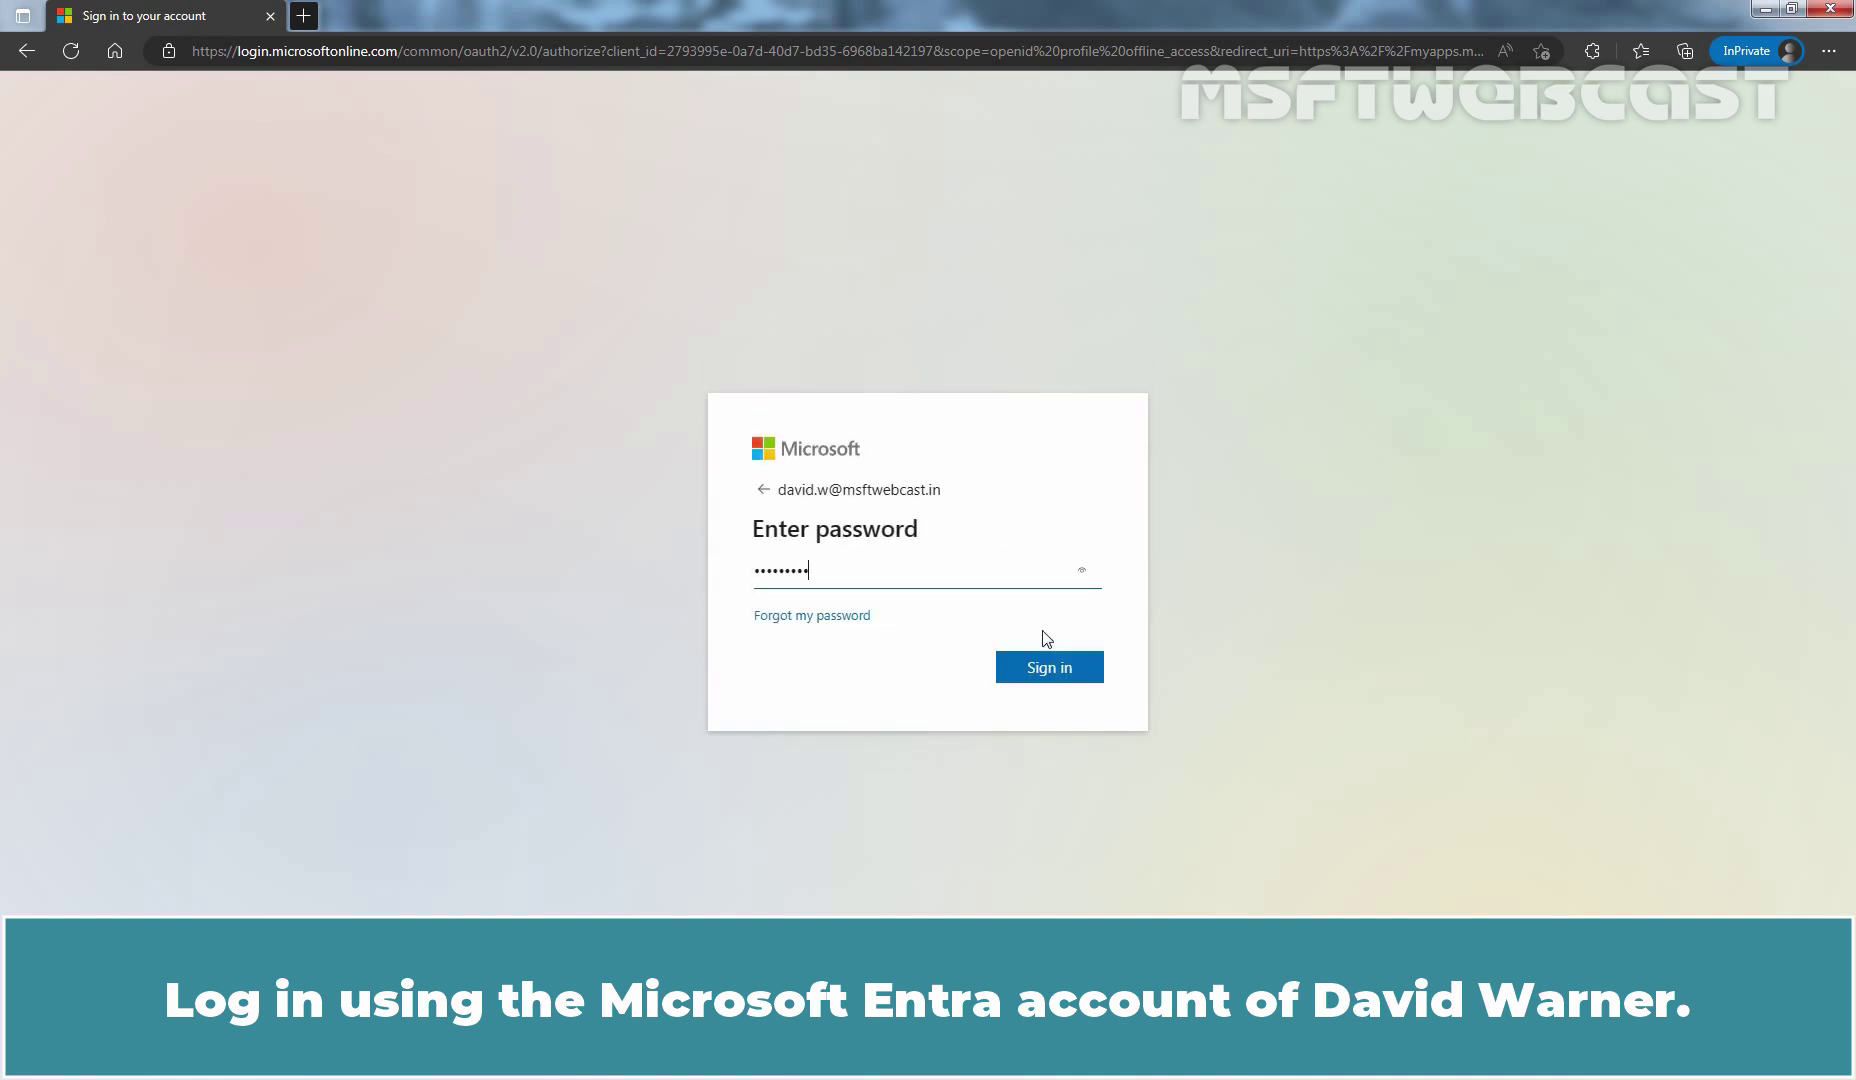
pyautogui.press('Return')
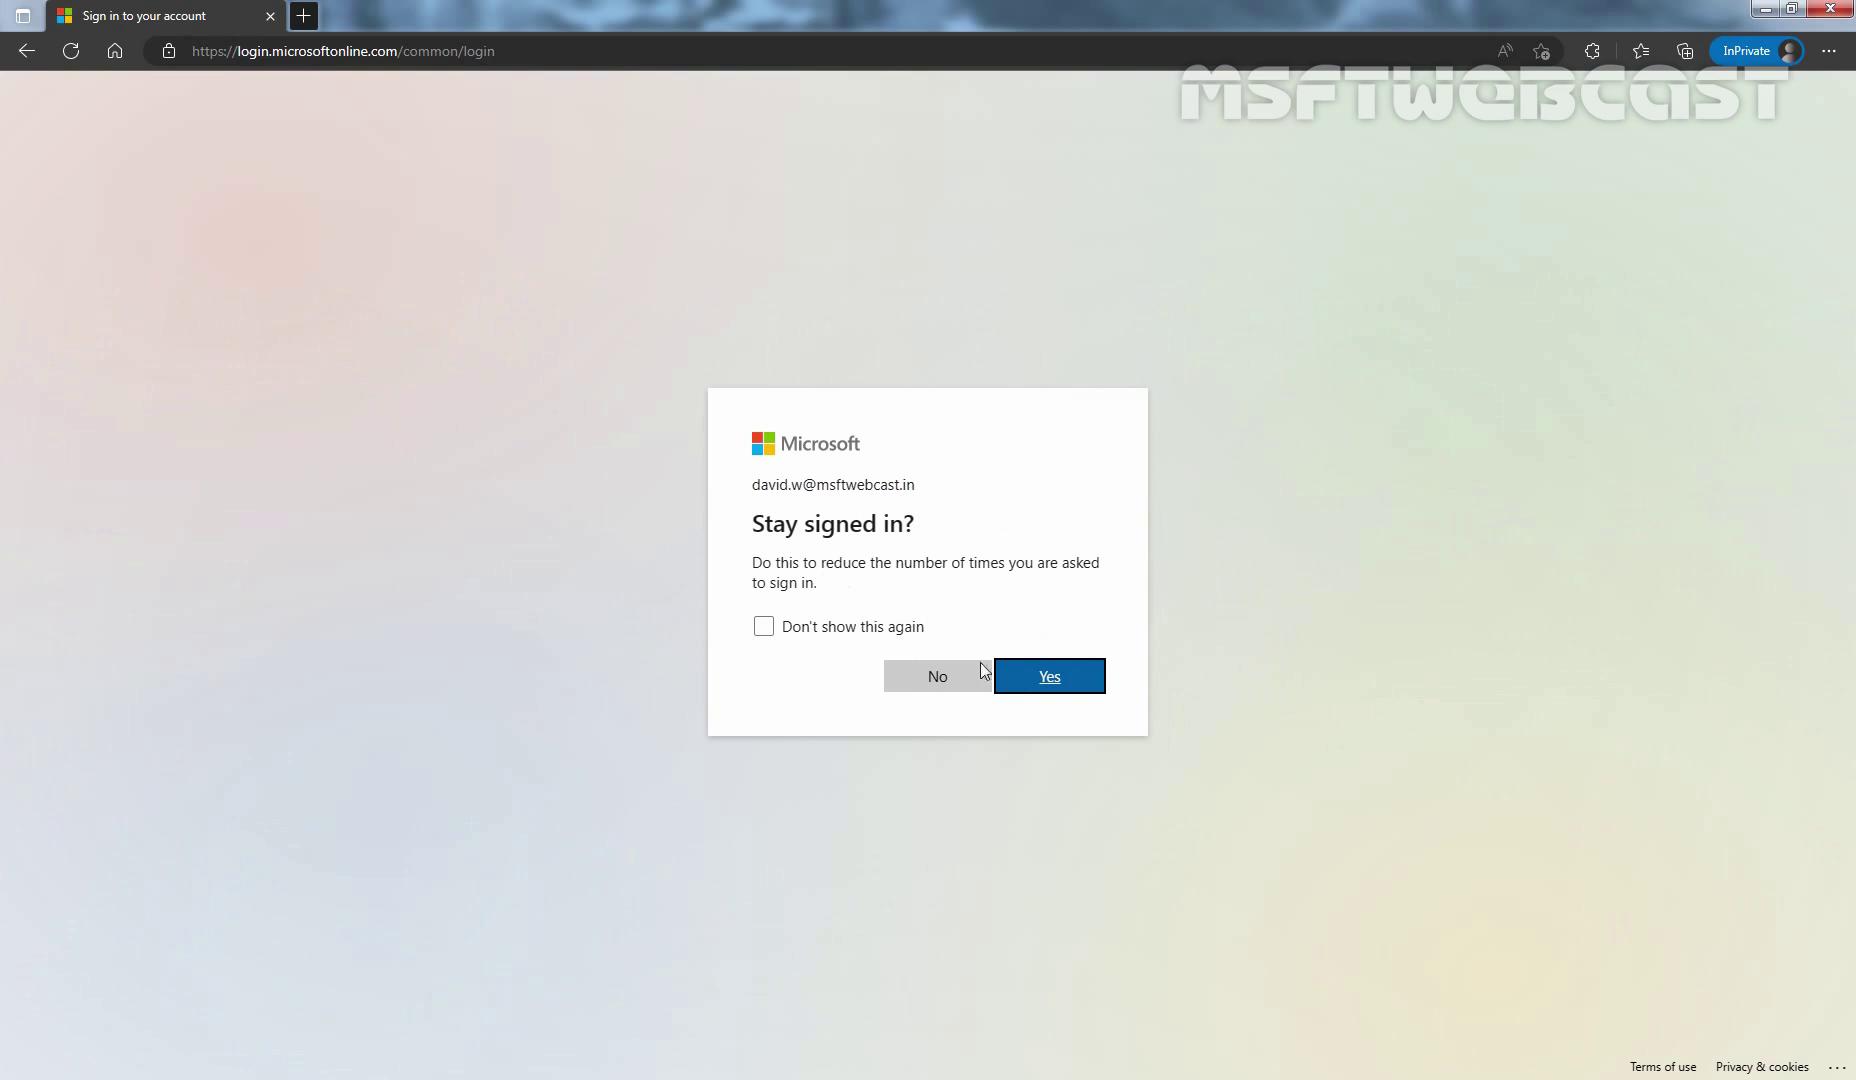
pyautogui.click(933, 680)
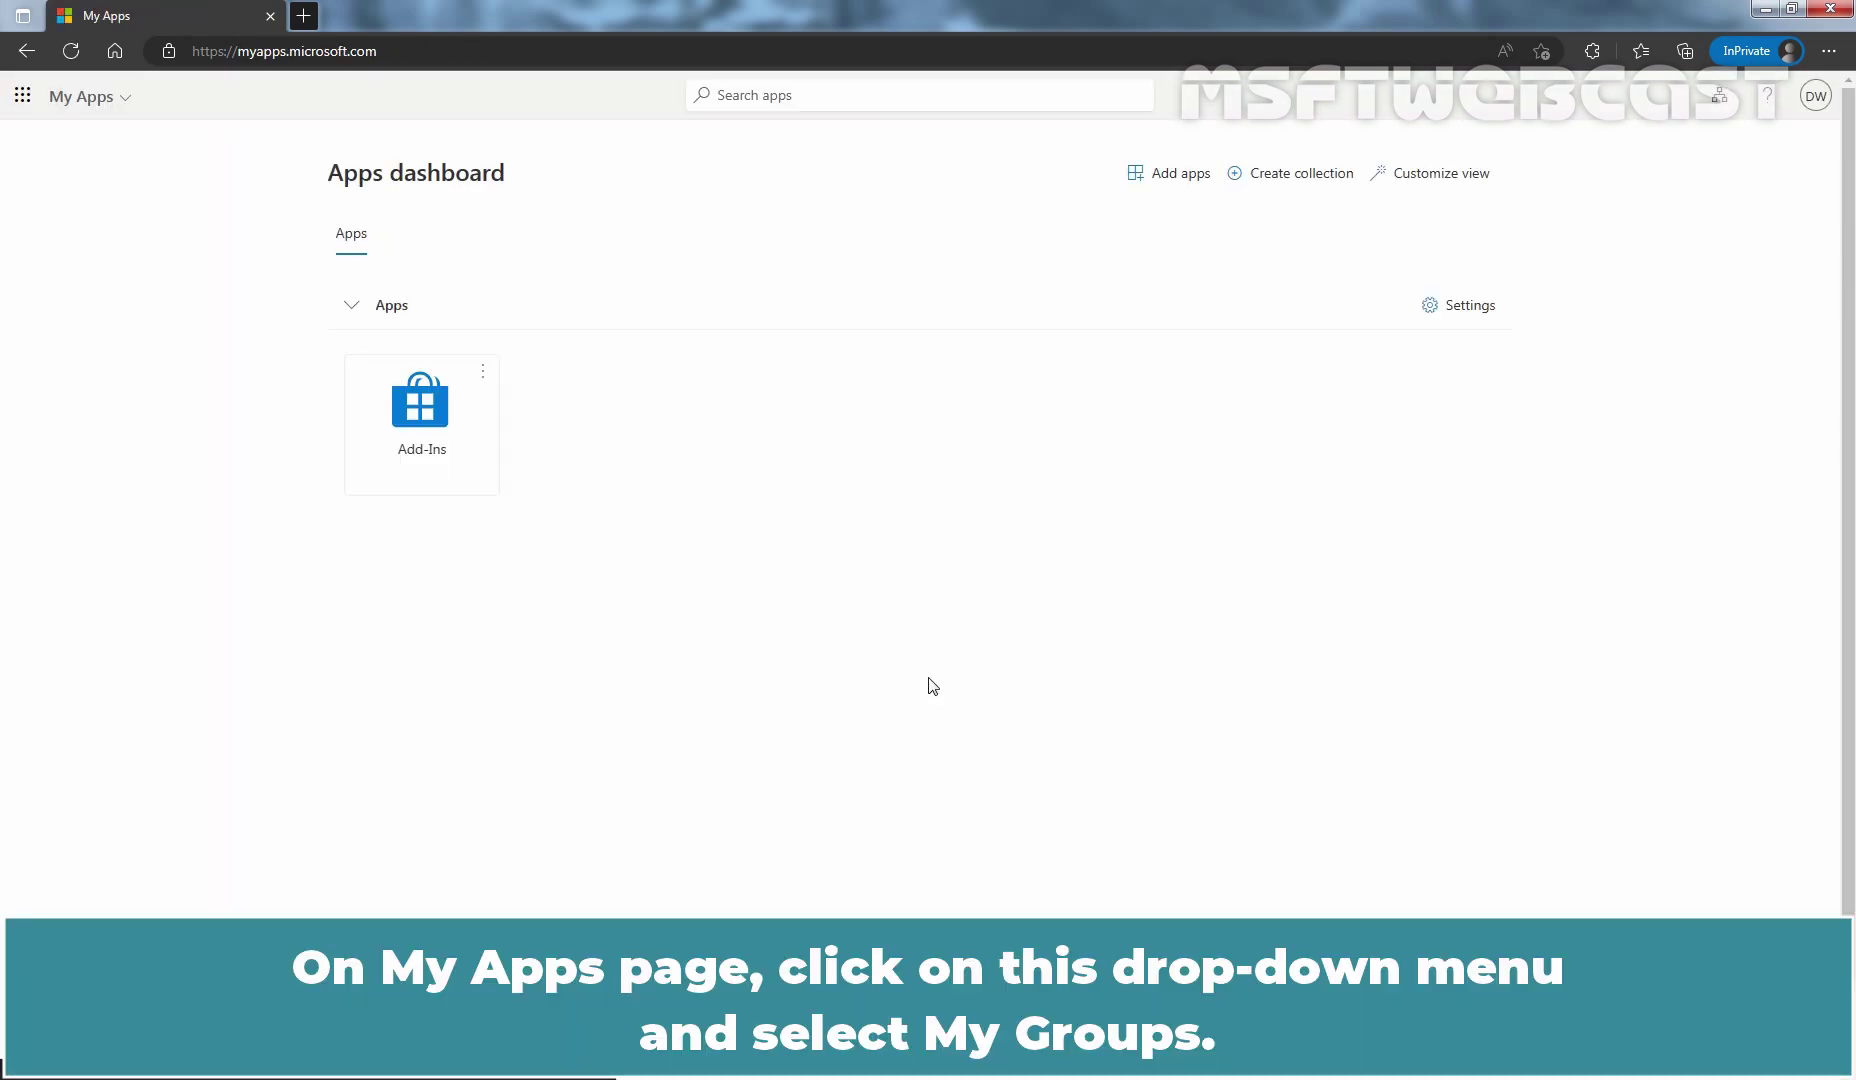
# Step: Switch to My Groups from the My Apps app list and close the feedback prompt
pyautogui.click(127, 97)
pyautogui.click(186, 212)
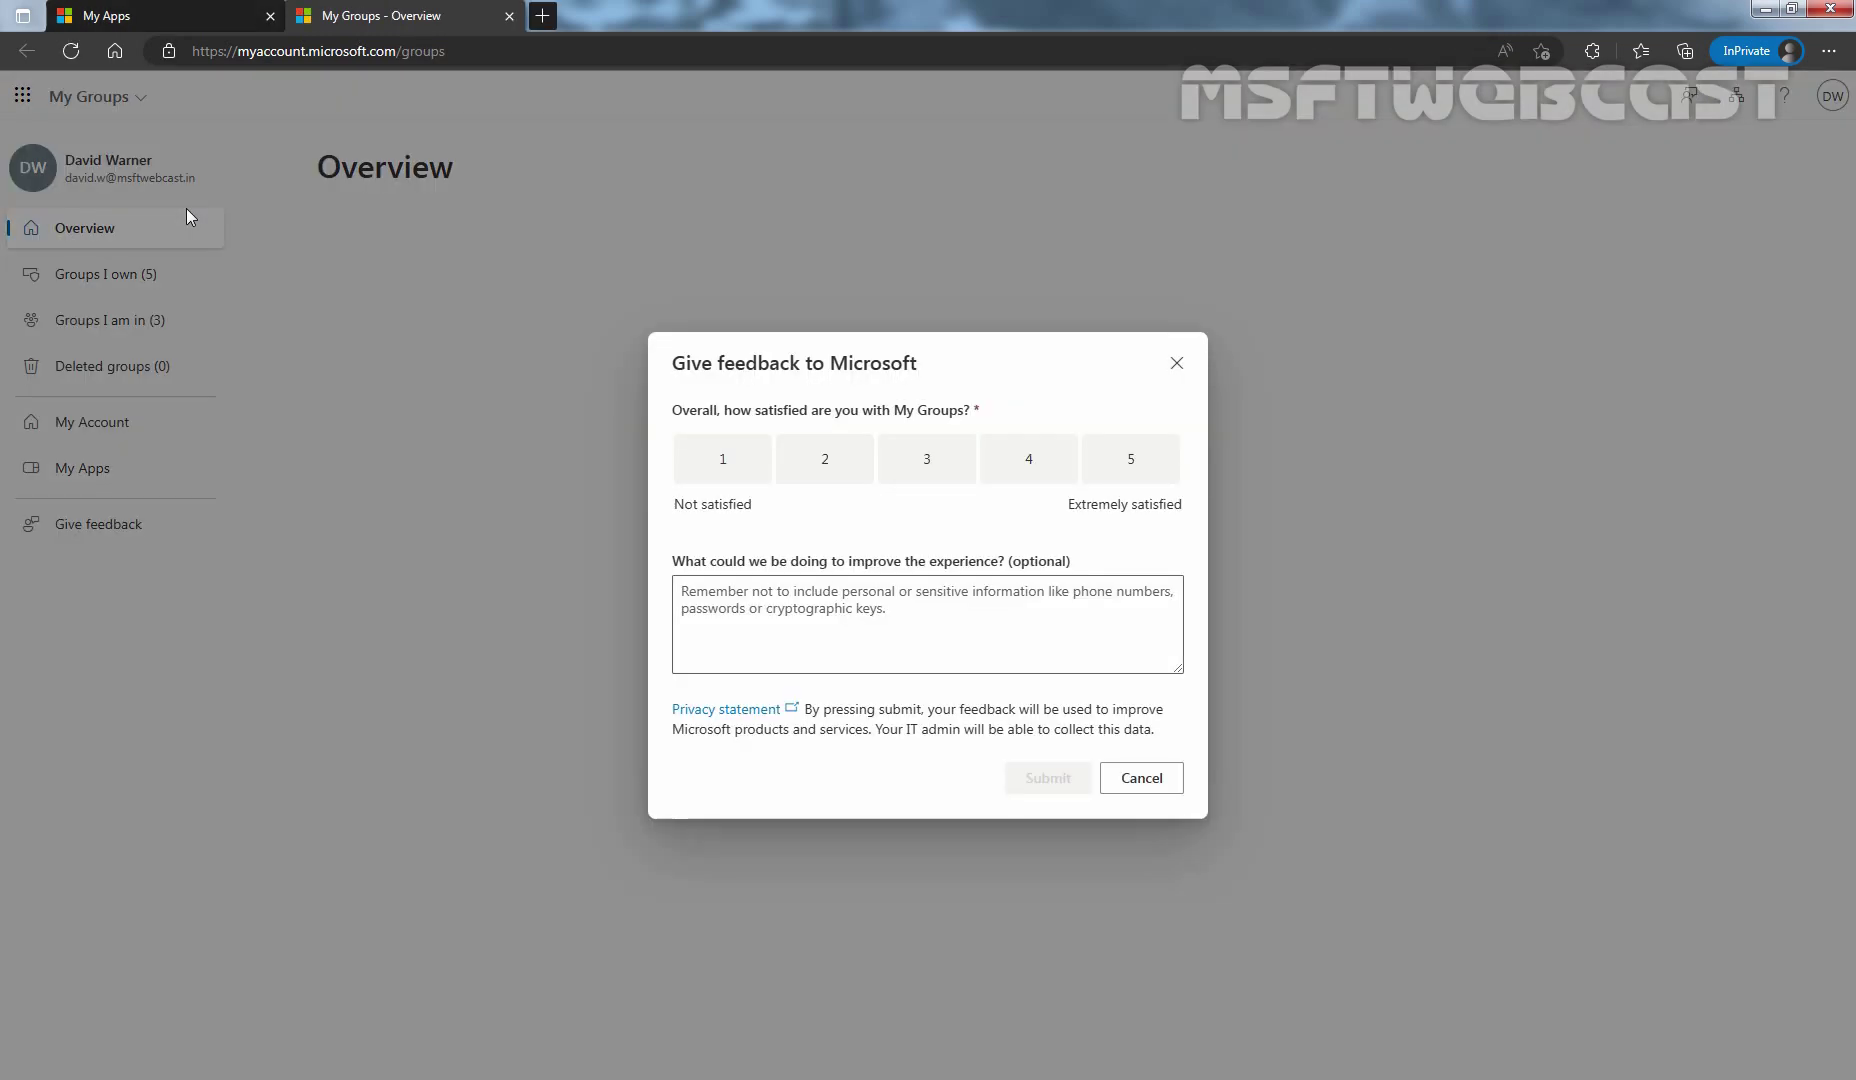
pyautogui.click(1040, 784)
pyautogui.click(1036, 712)
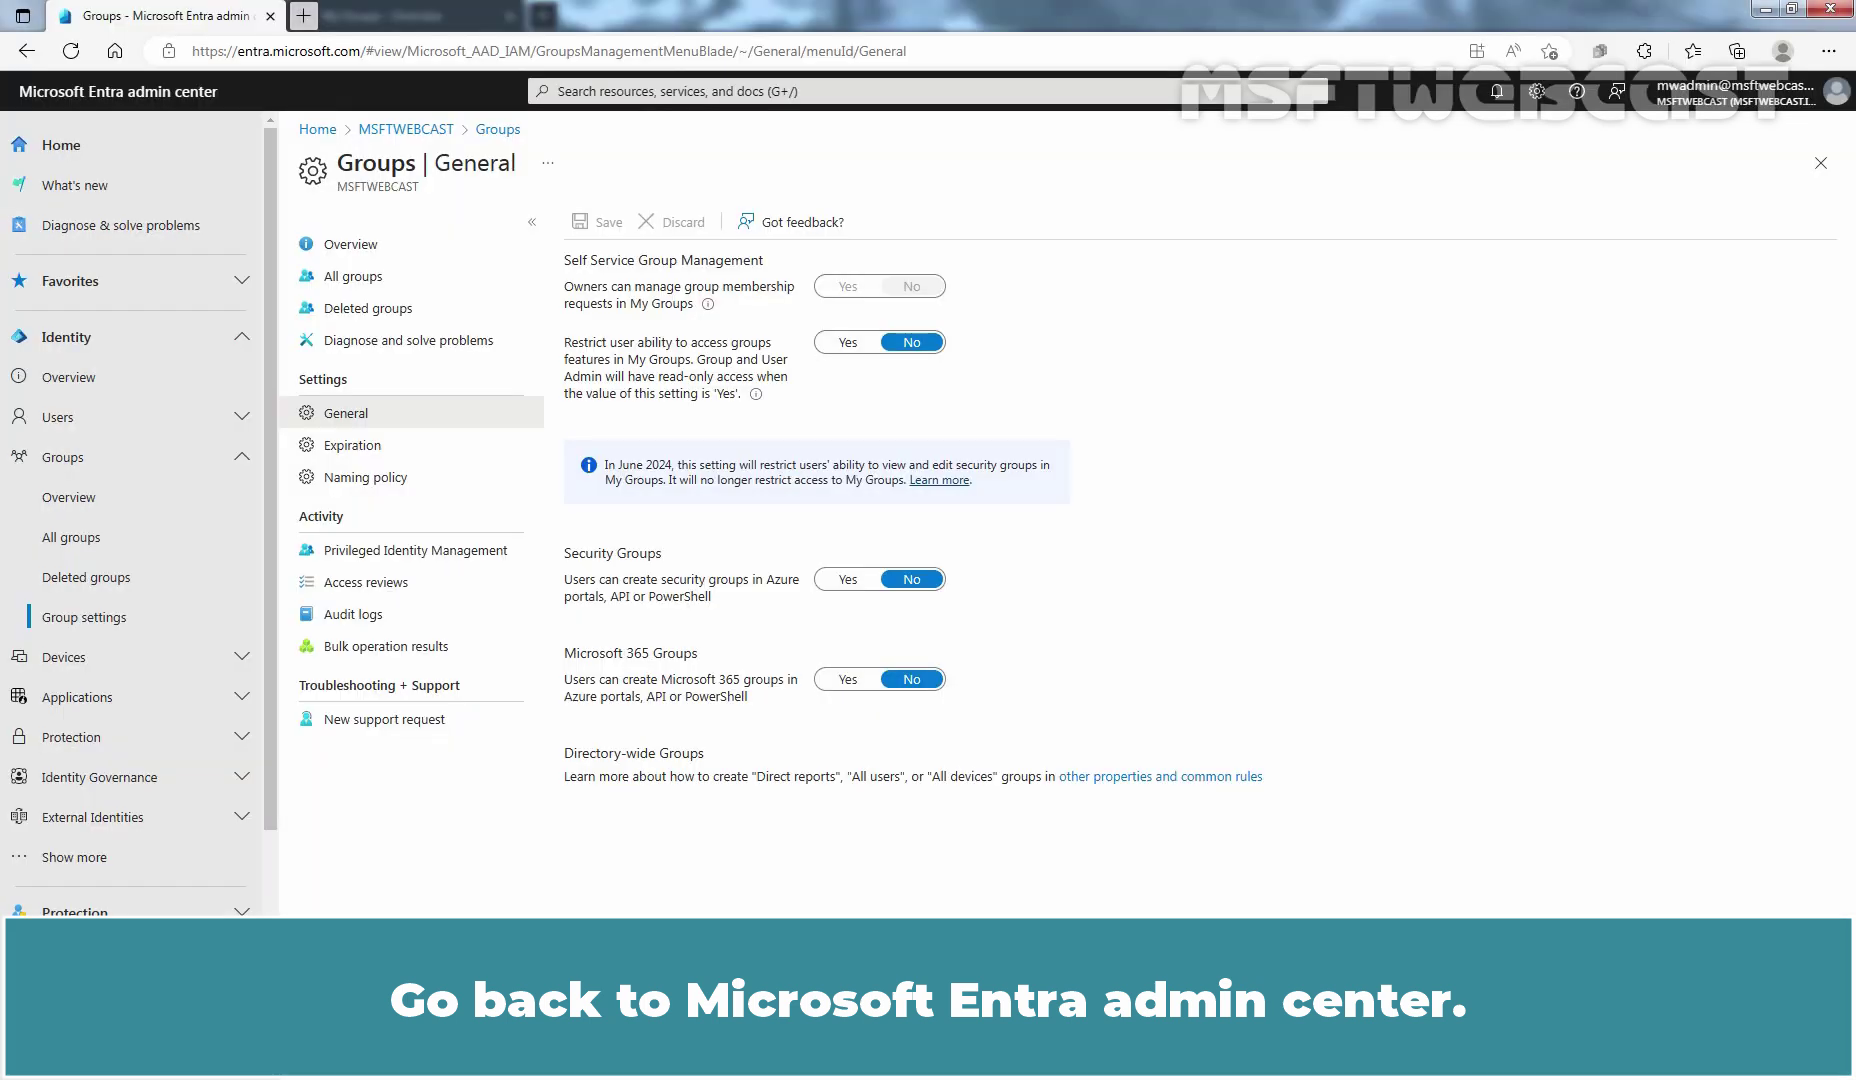
# Step: Back in the admin center, set Microsoft 365 group creation to Yes and save
pyautogui.hotkey('alt', 'Tab')
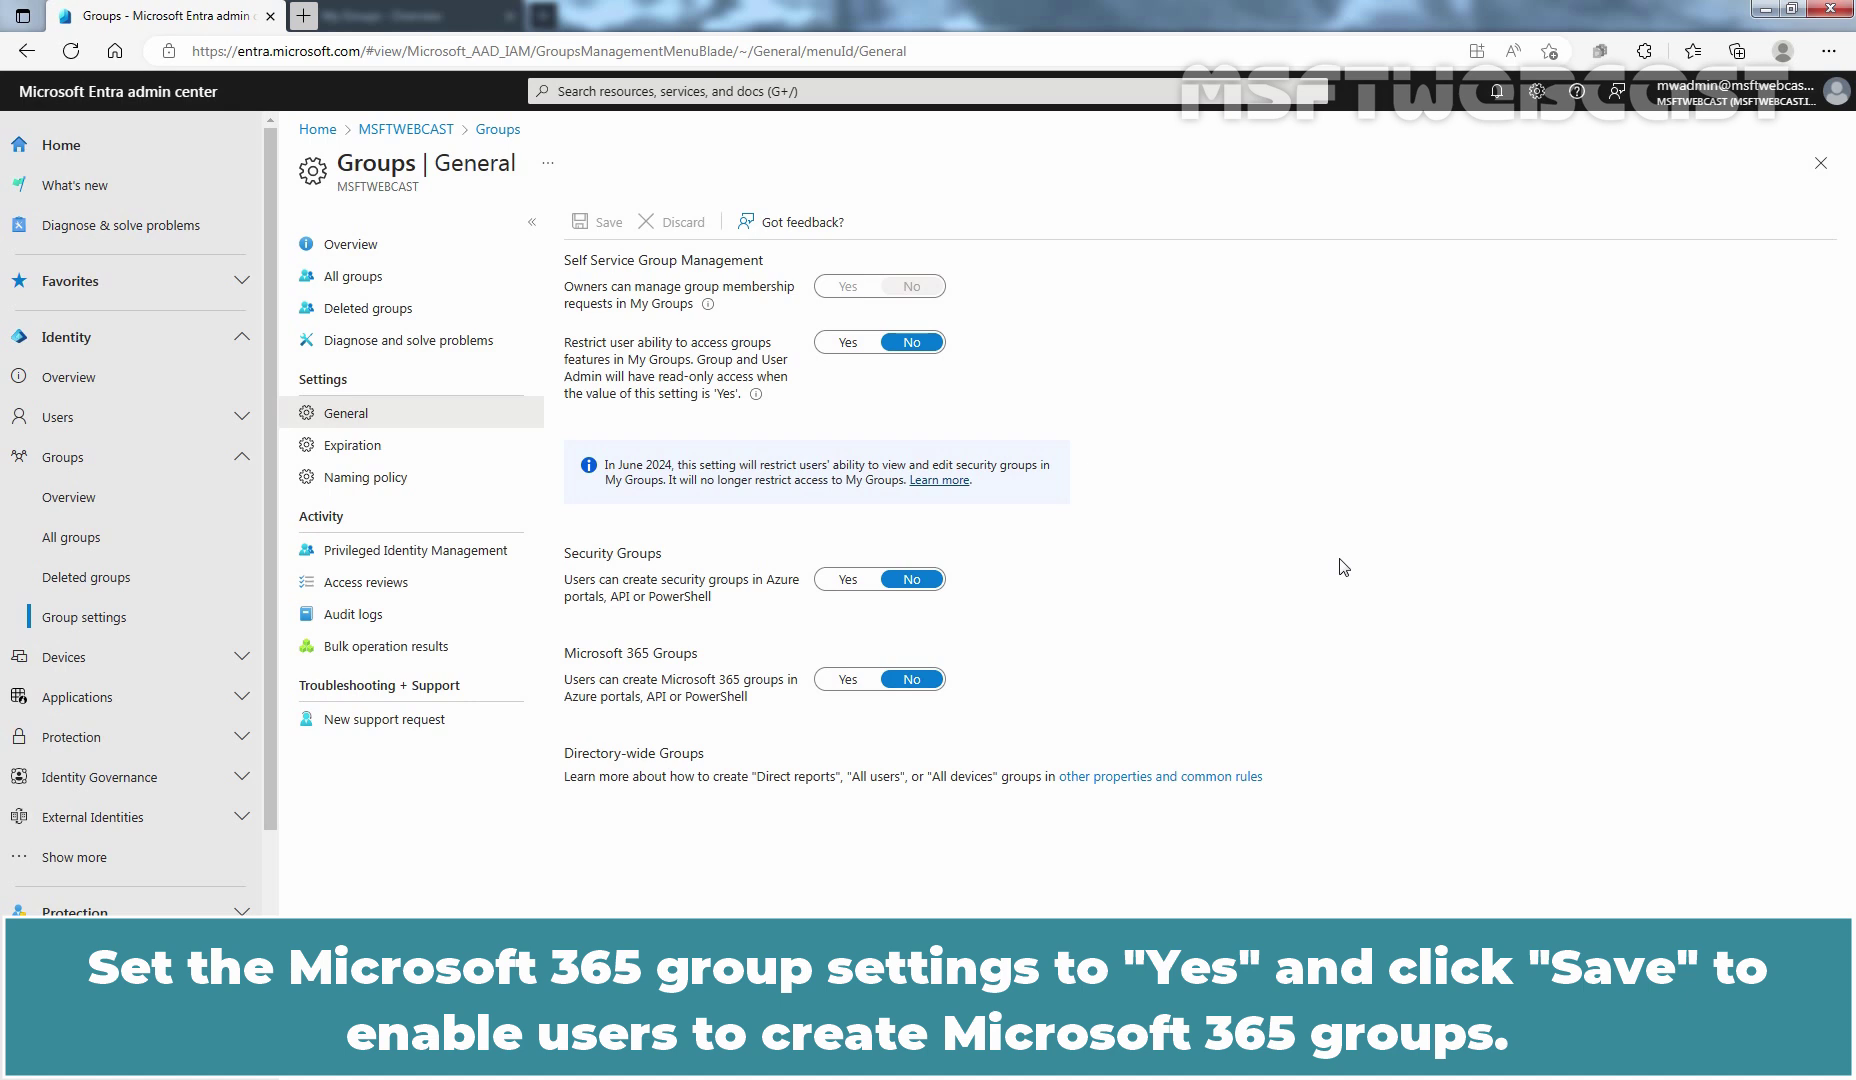
pyautogui.click(845, 682)
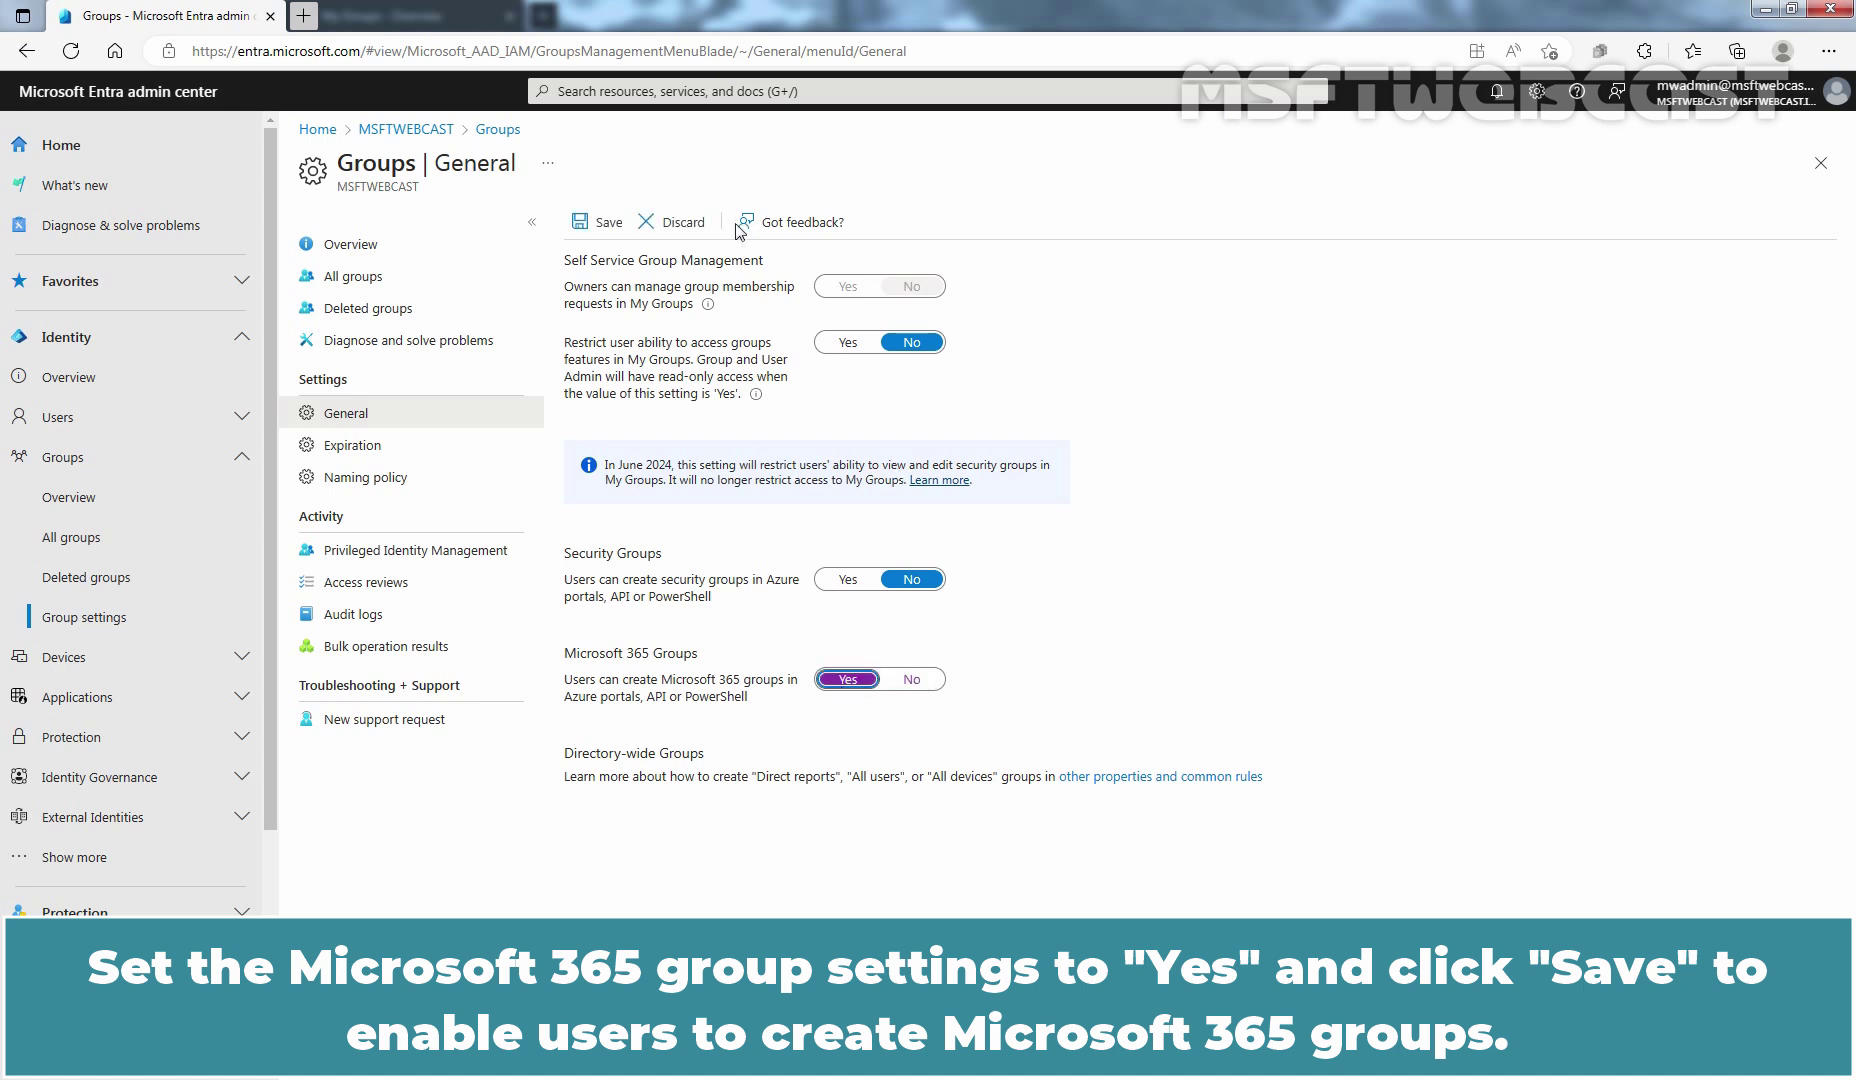
pyautogui.click(603, 222)
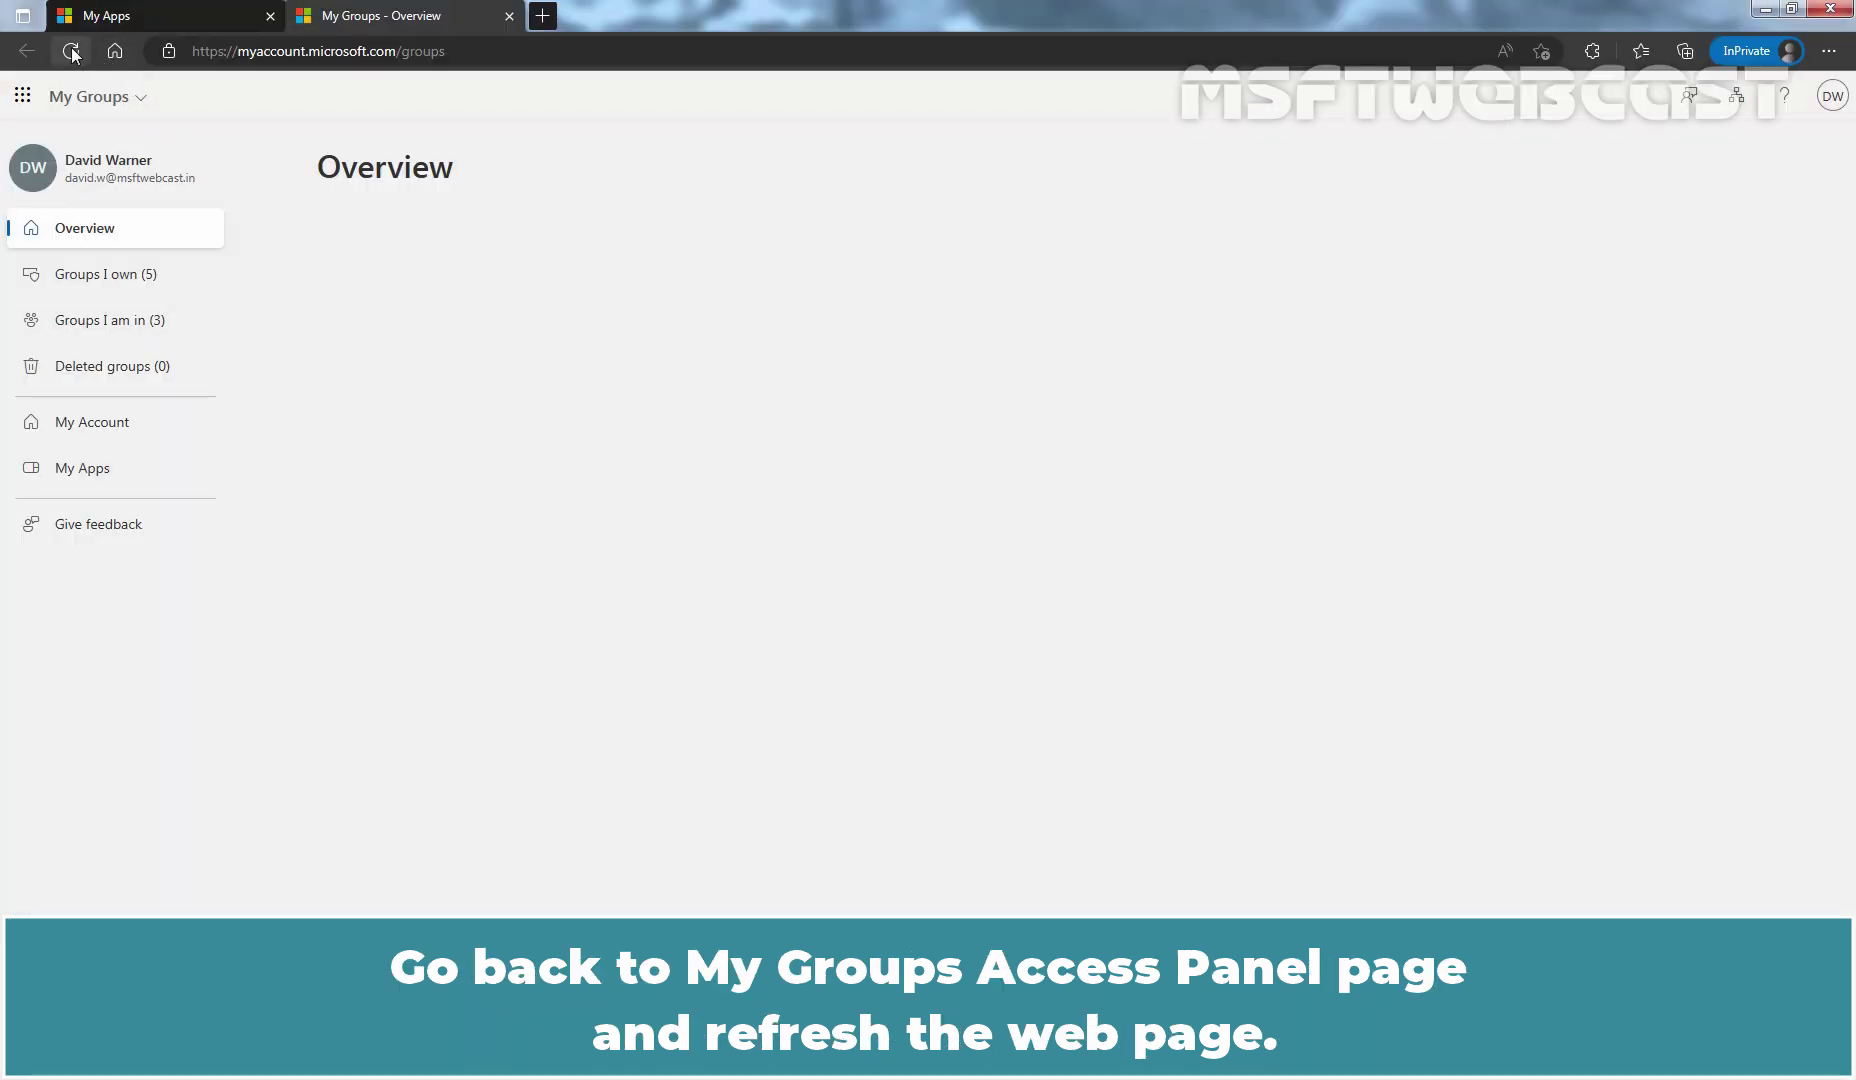
# Step: Refresh the My Groups page so it shows the new group-creation option
pyautogui.click(71, 51)
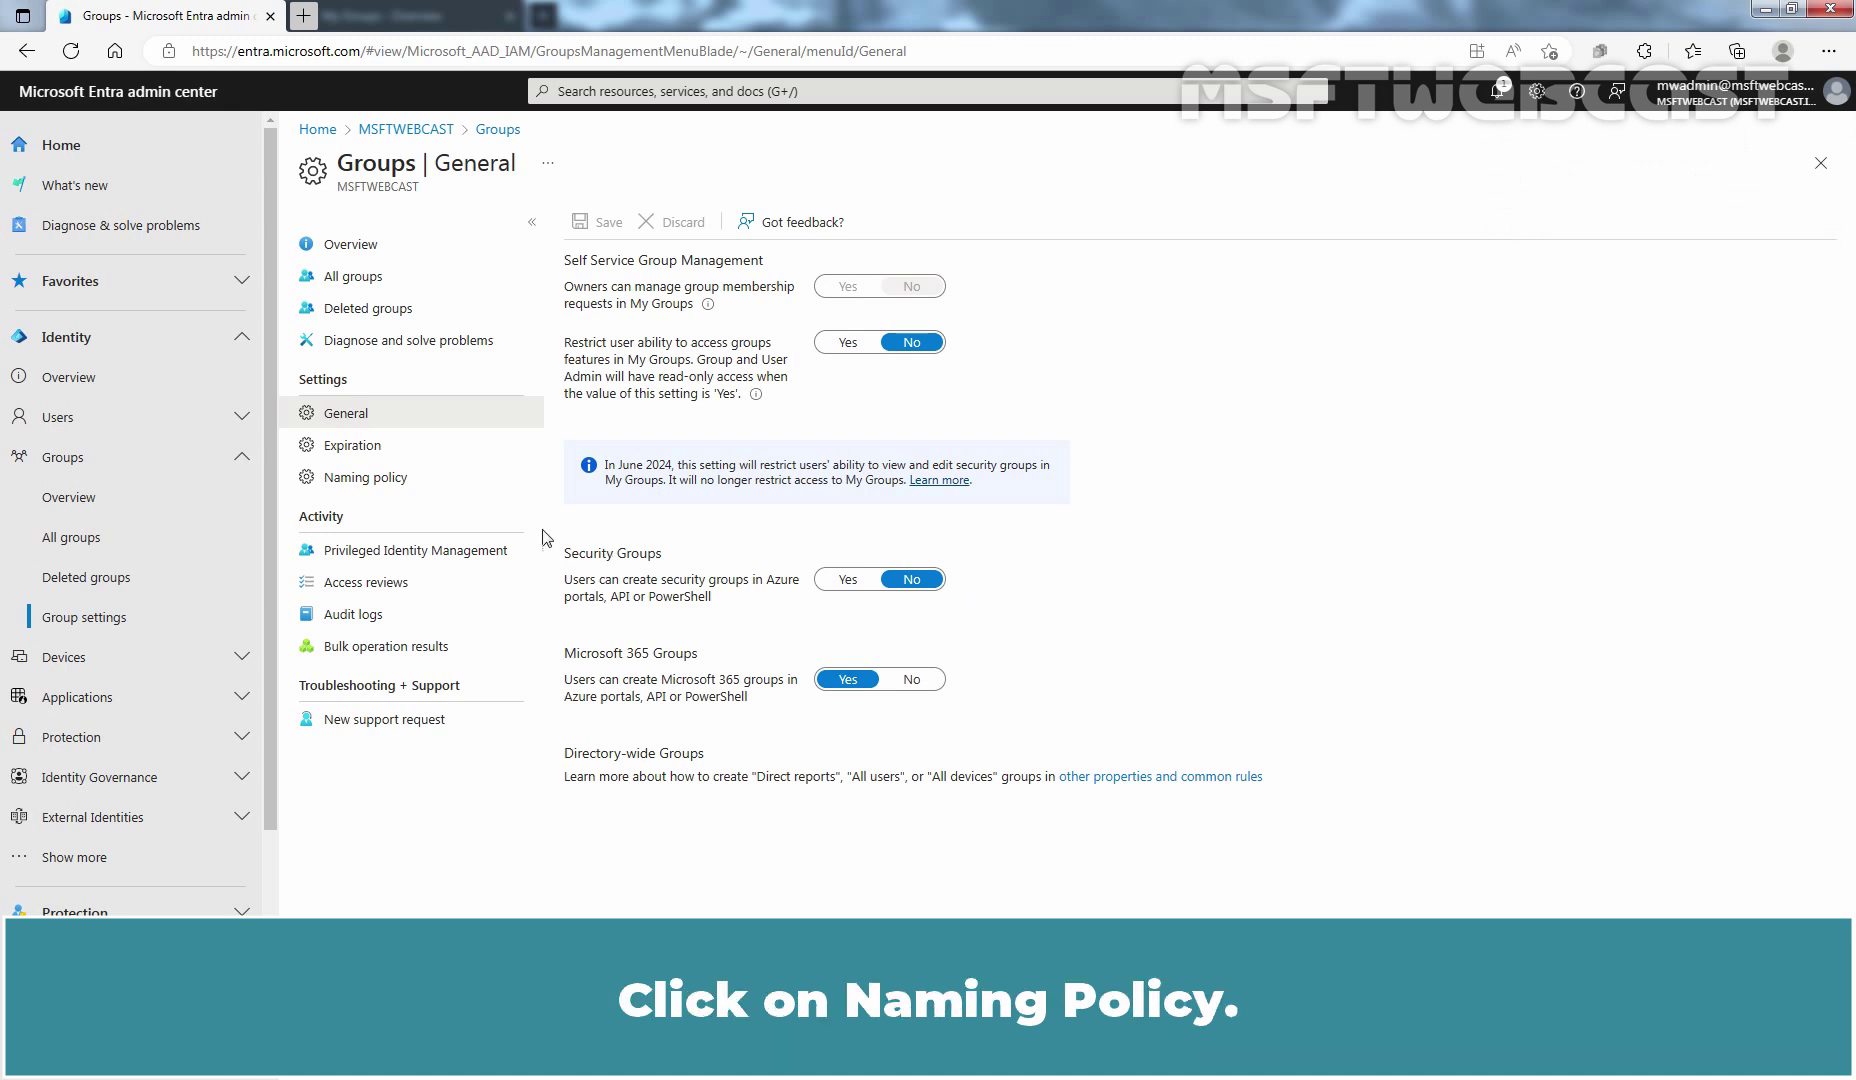
# Step: Add a String prefix 'IN-' to the group naming policy and save it
pyautogui.click(383, 486)
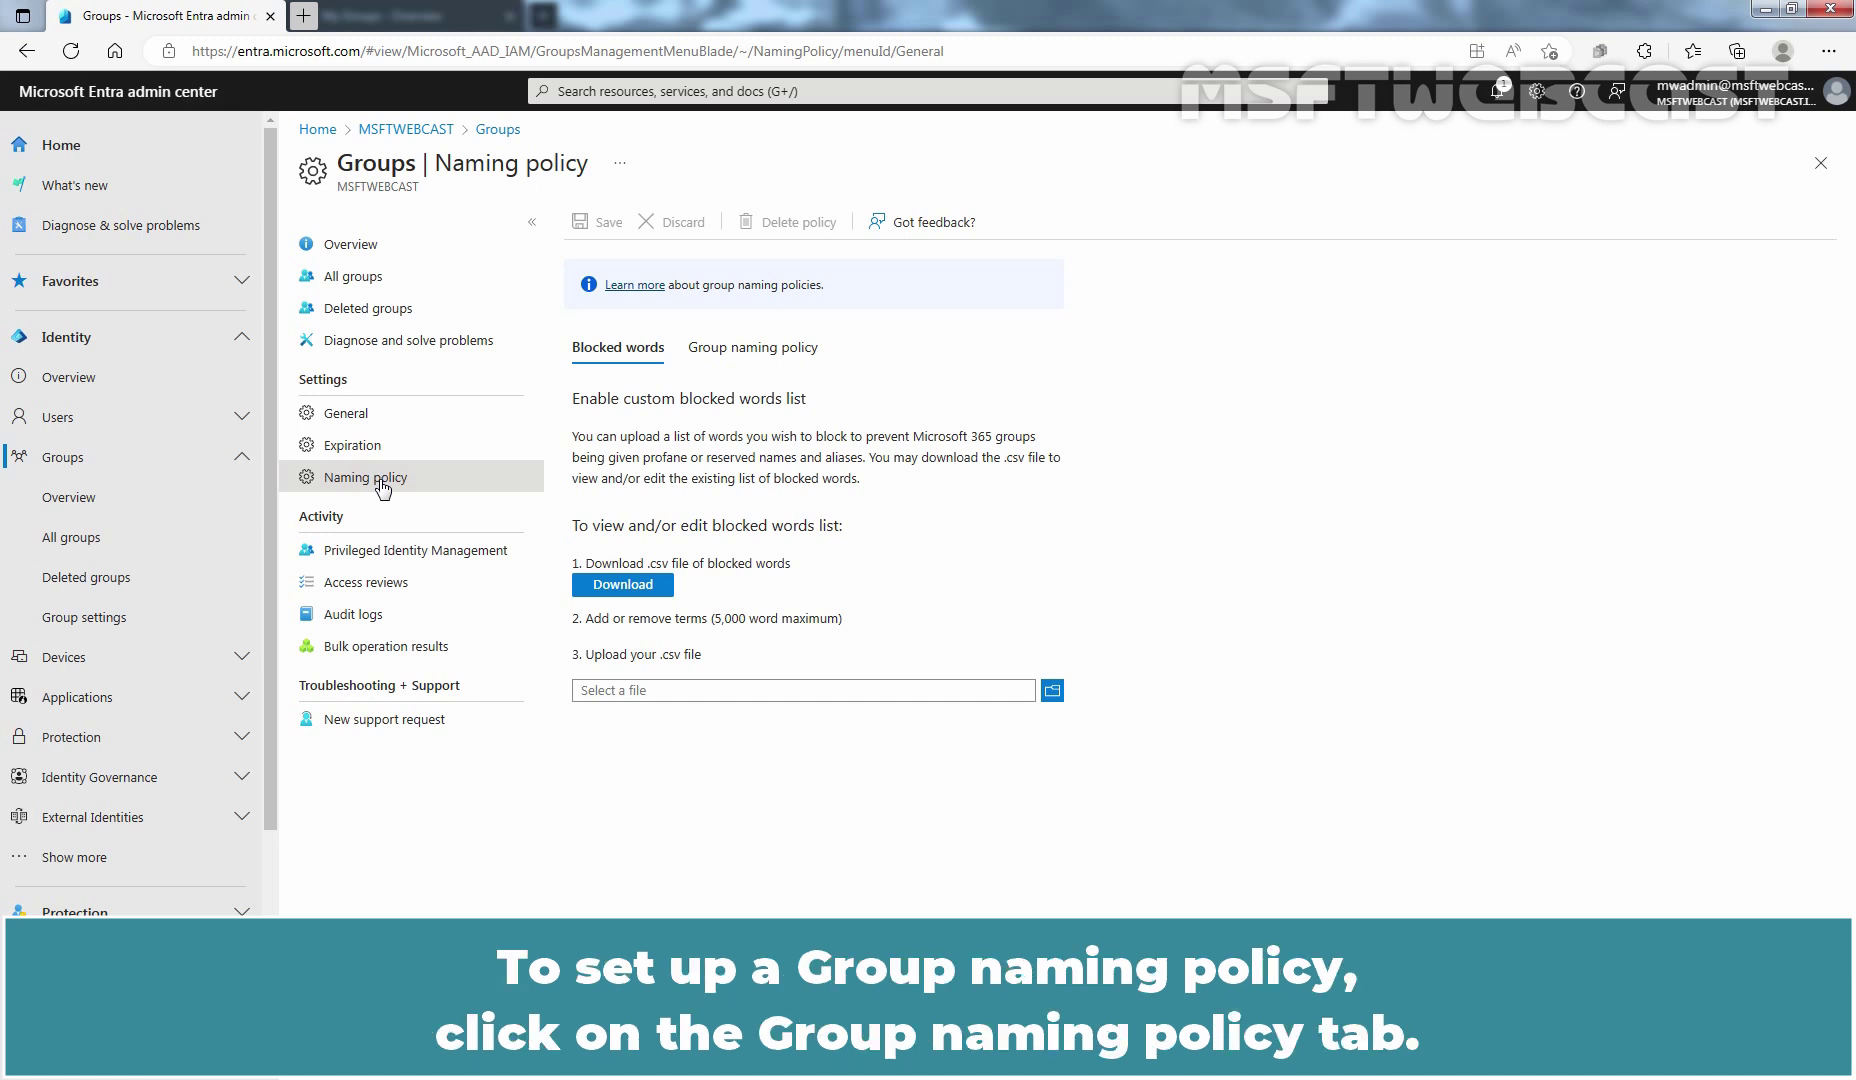
pyautogui.click(792, 350)
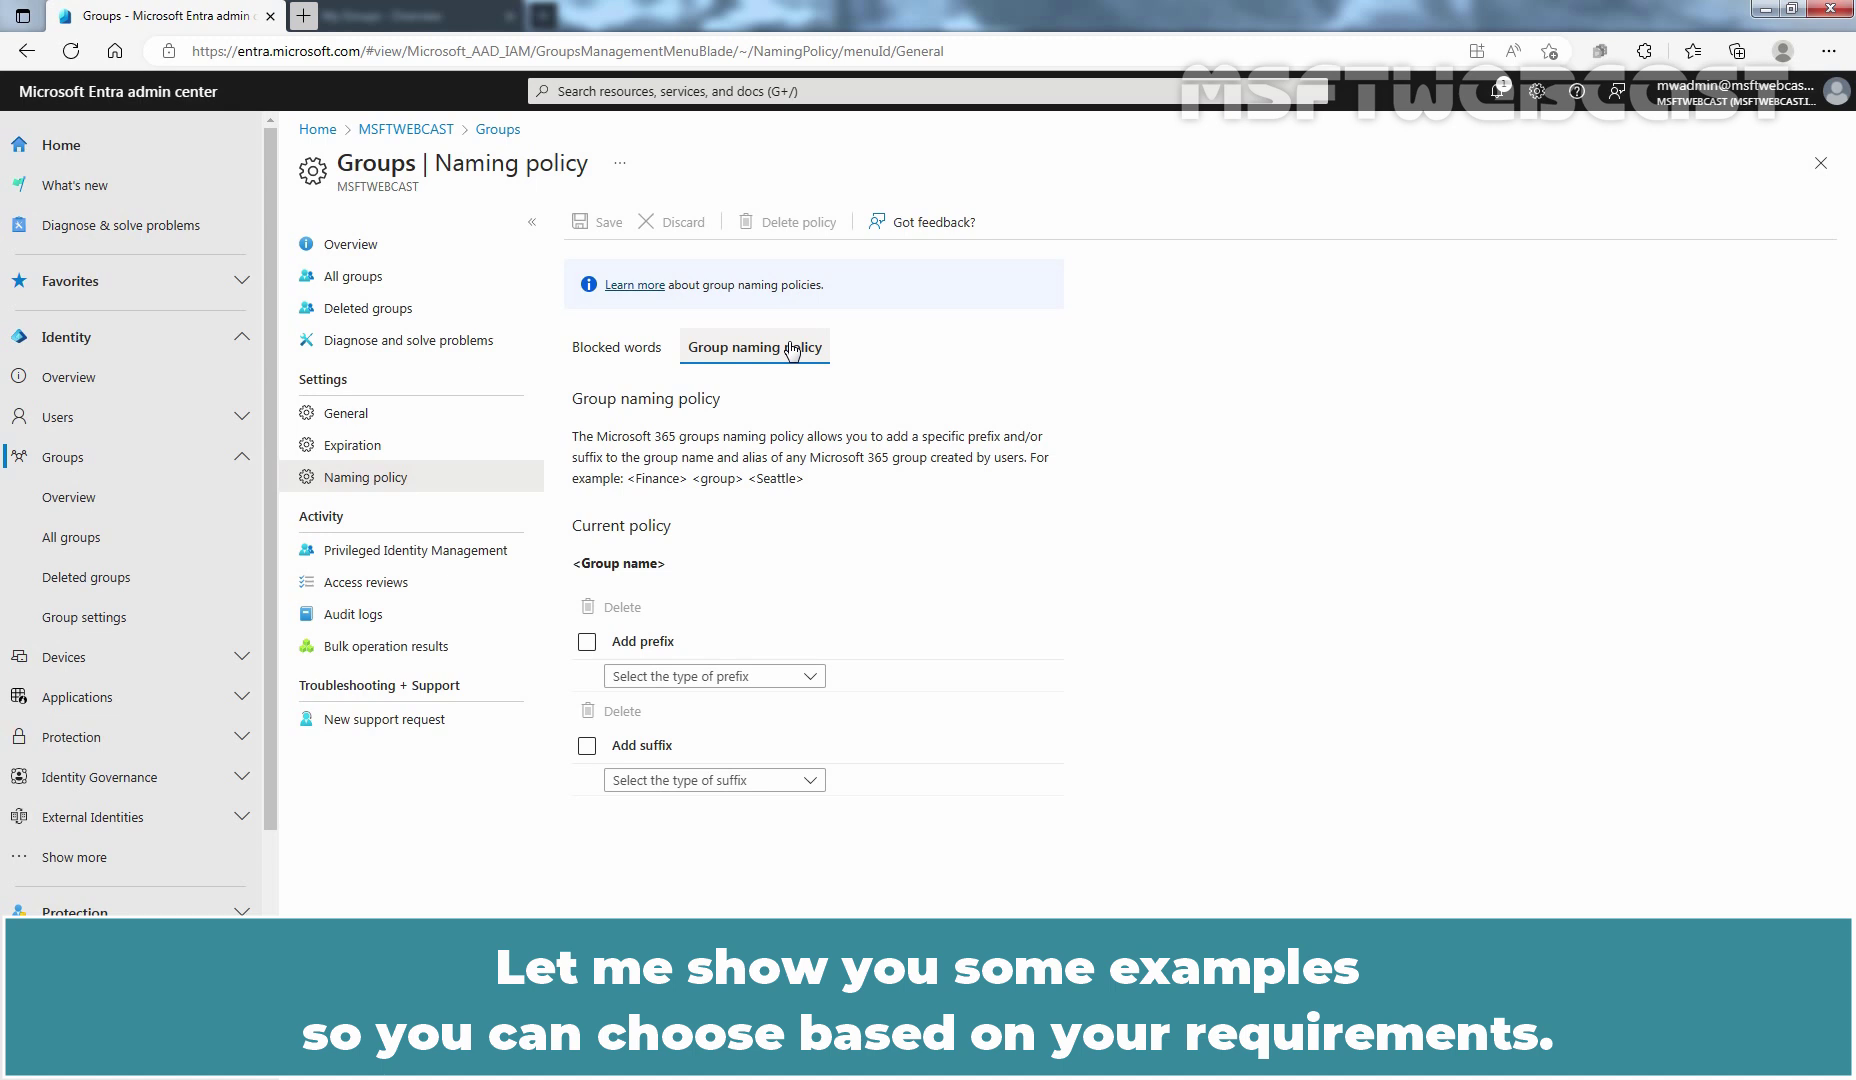
pyautogui.click(810, 677)
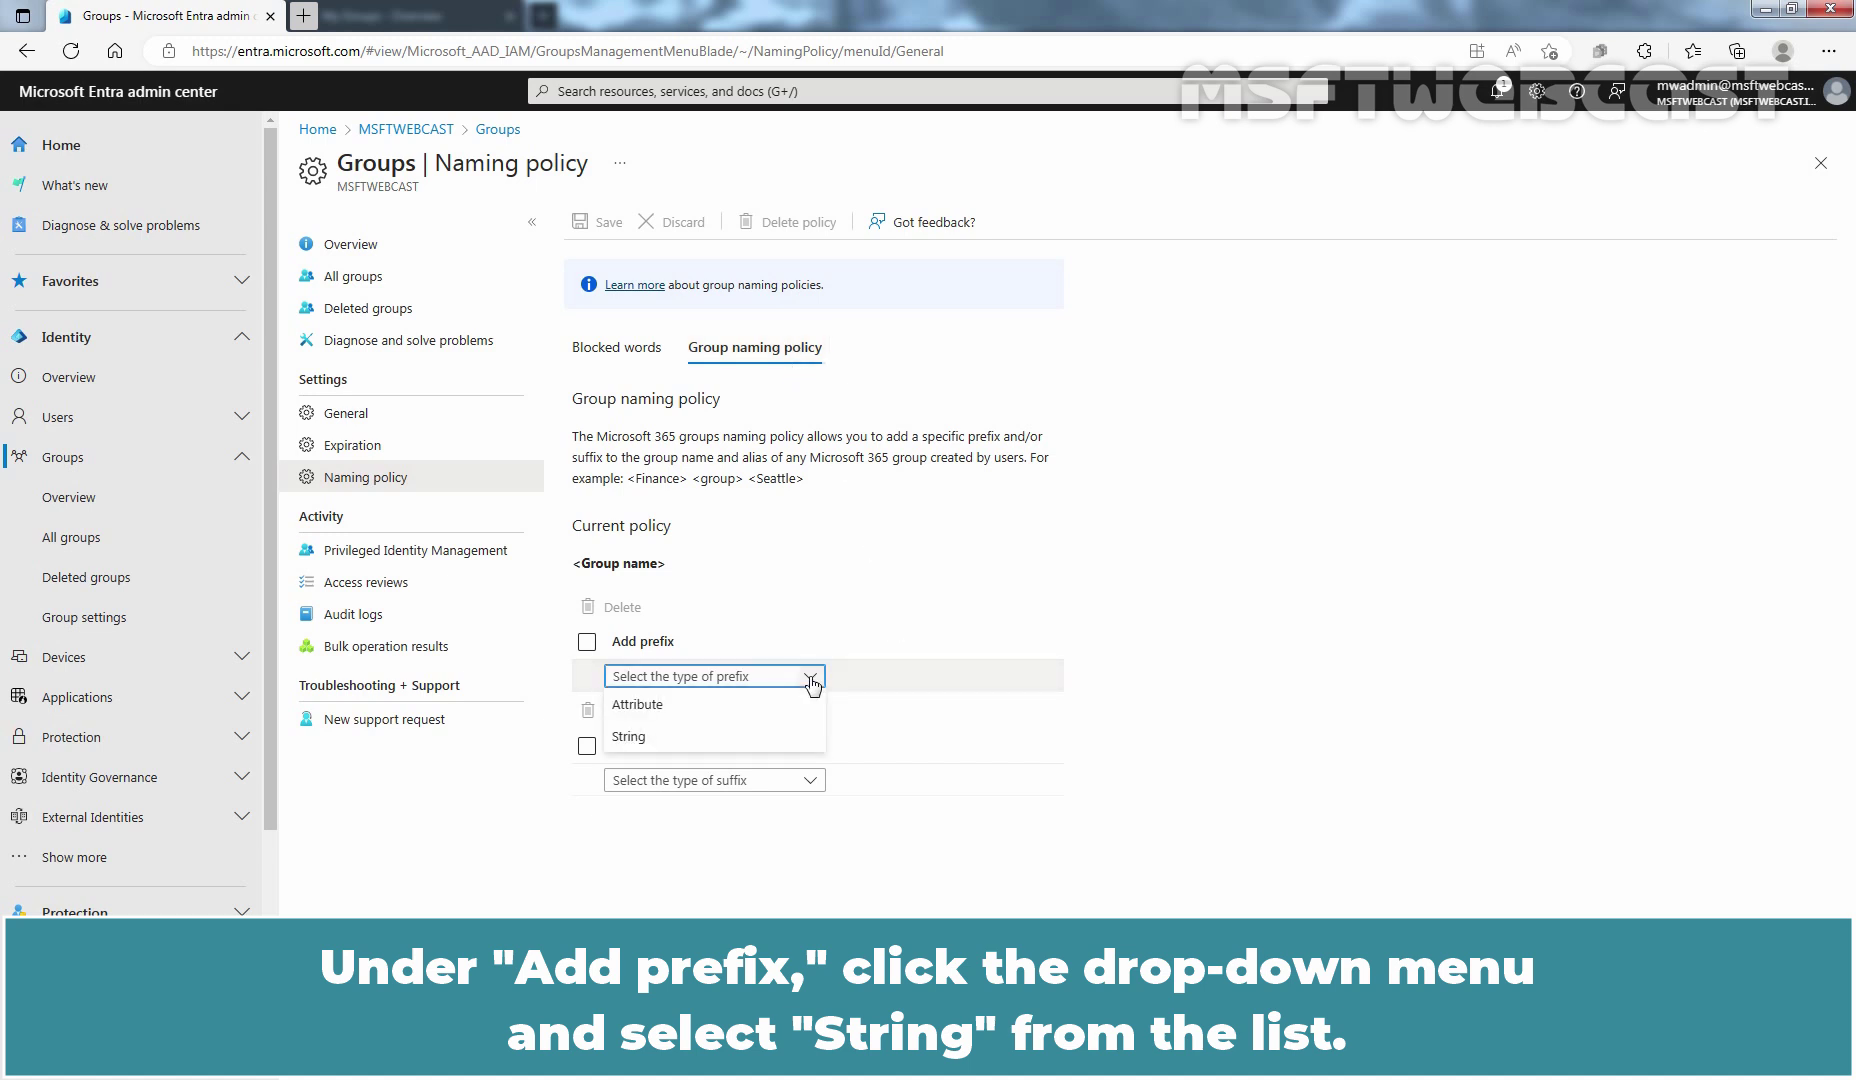
pyautogui.click(781, 742)
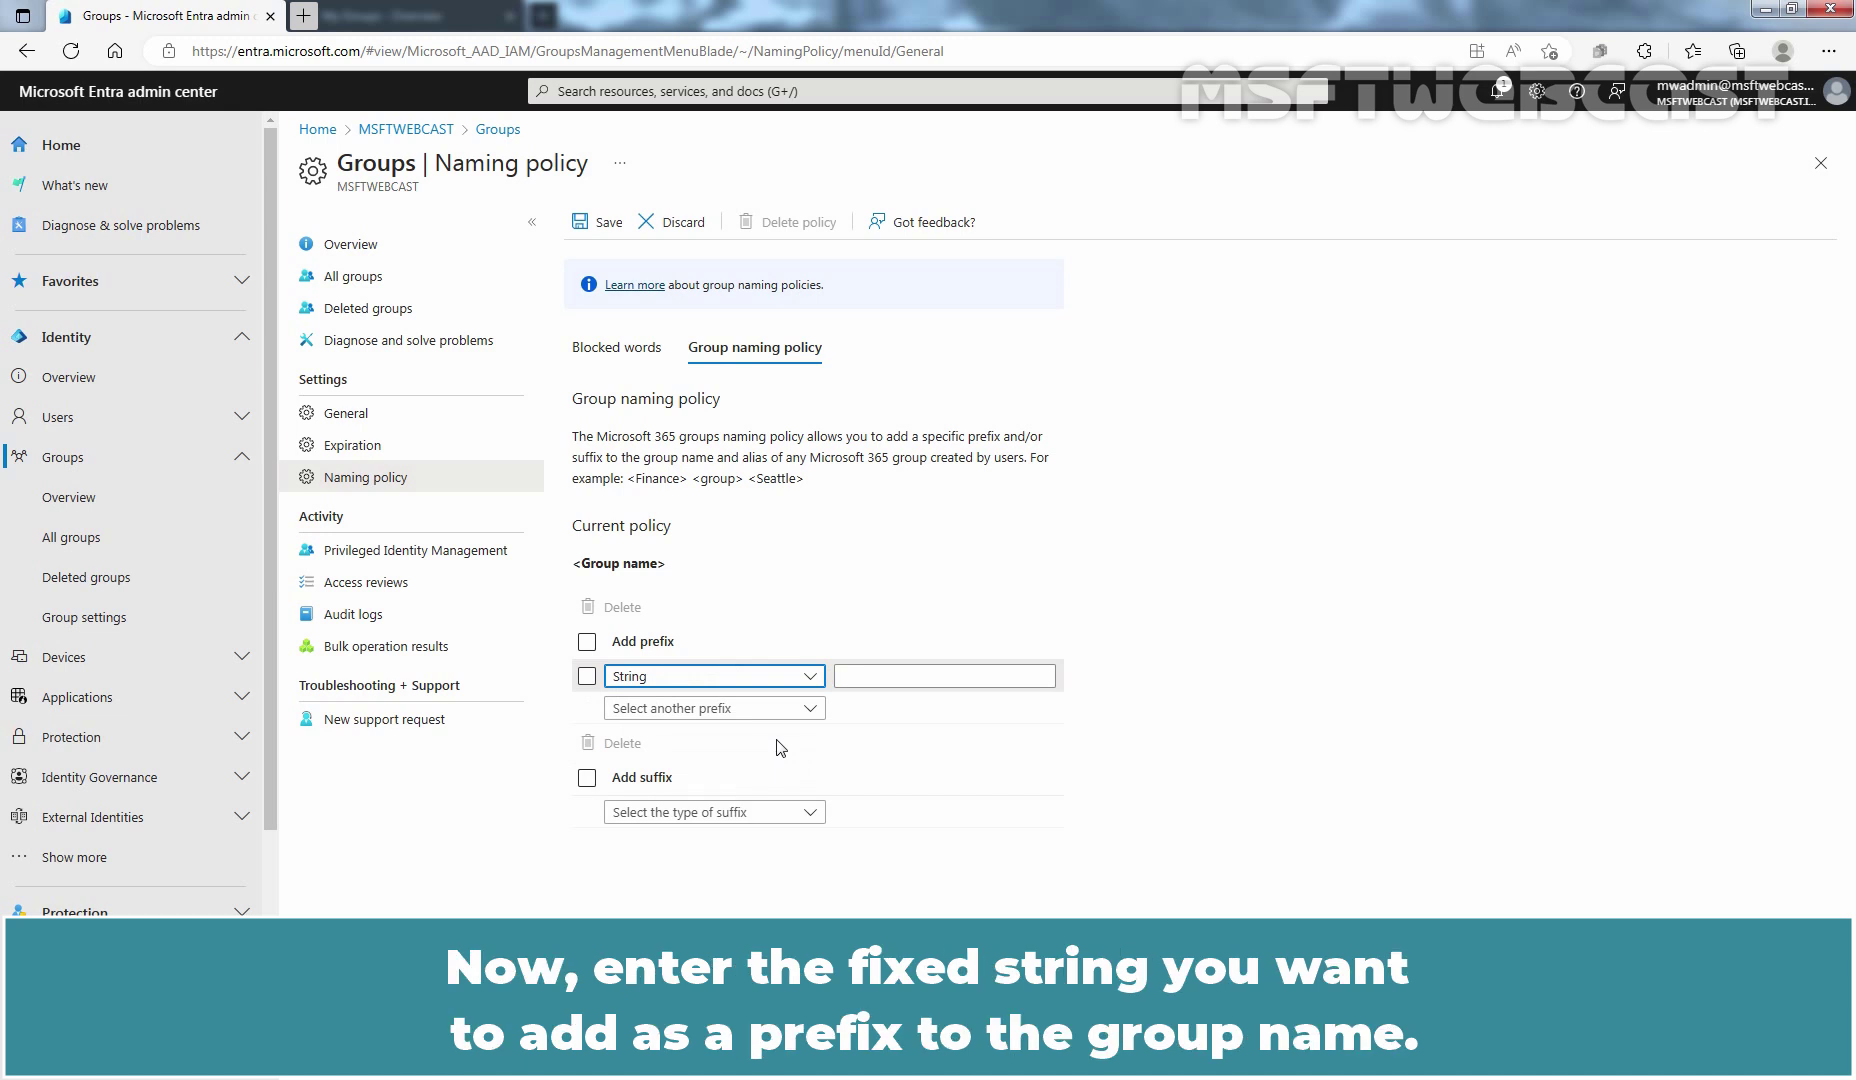
pyautogui.click(916, 676)
pyautogui.write('IN-')
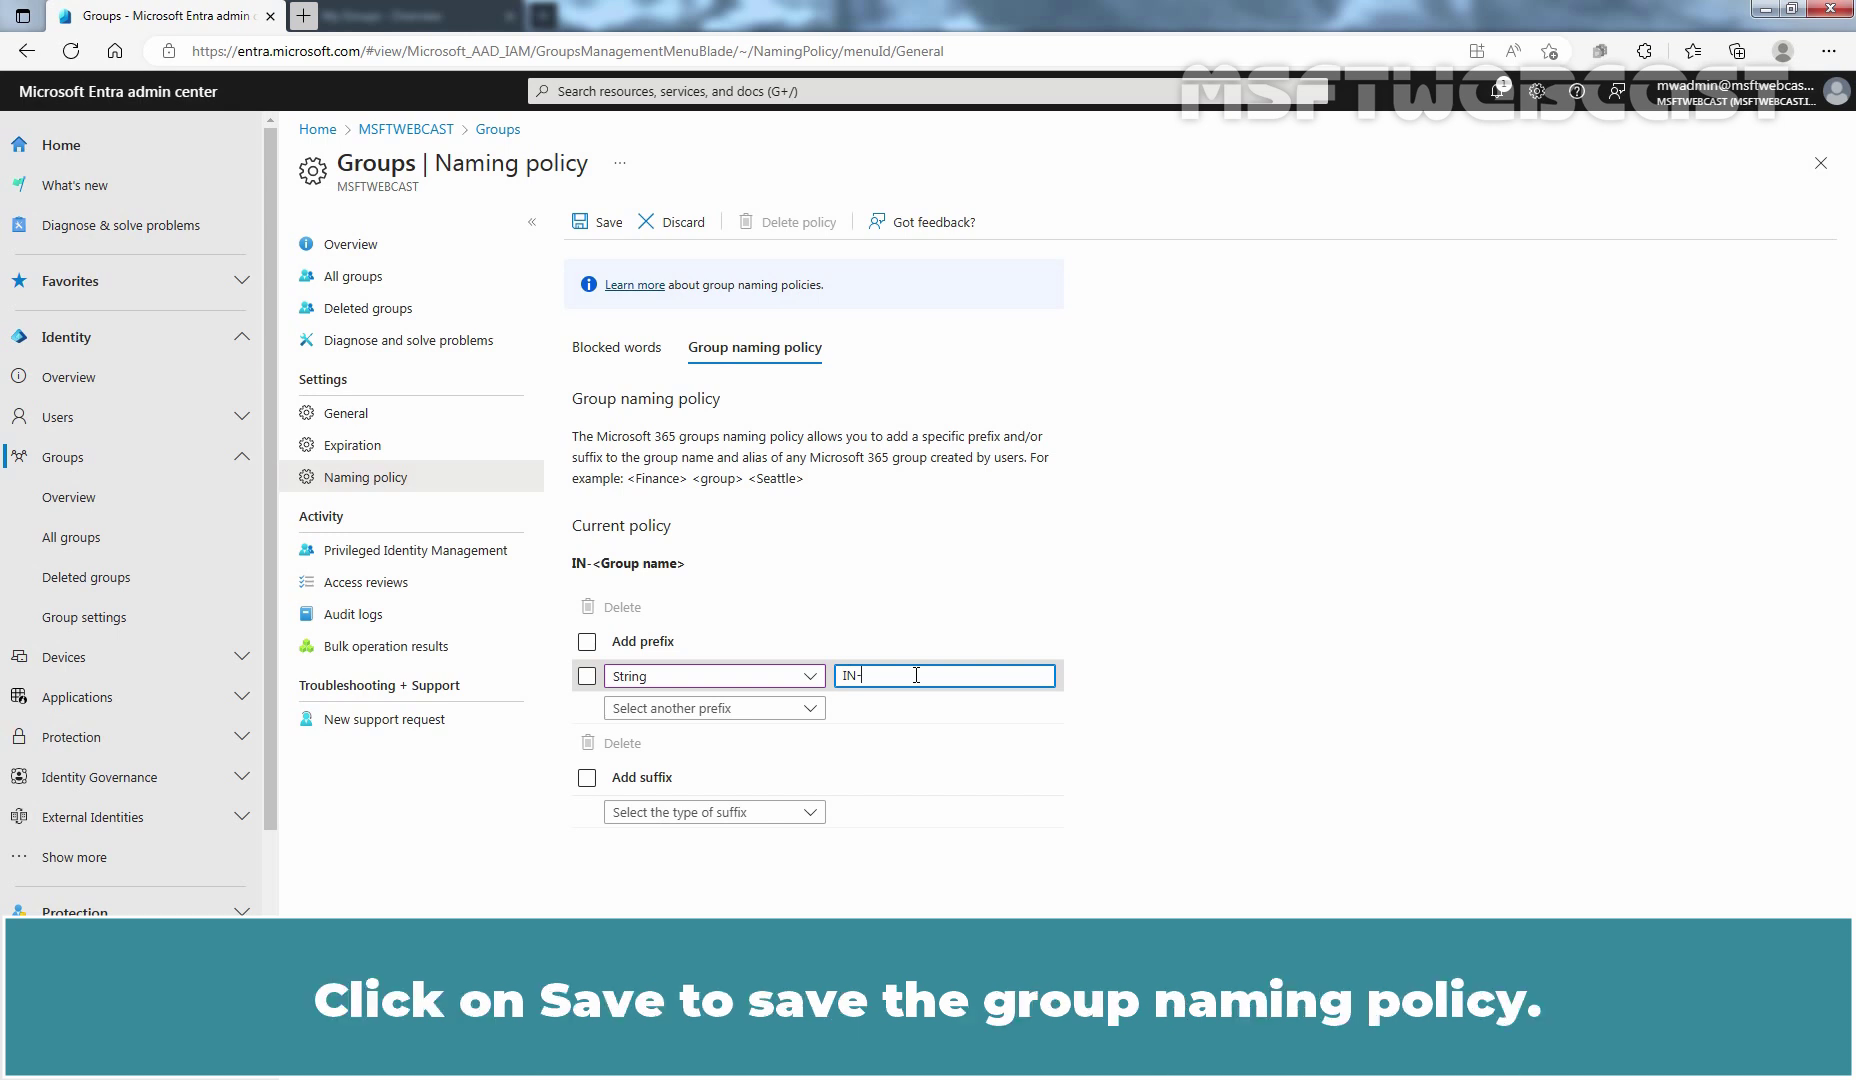
pyautogui.click(610, 222)
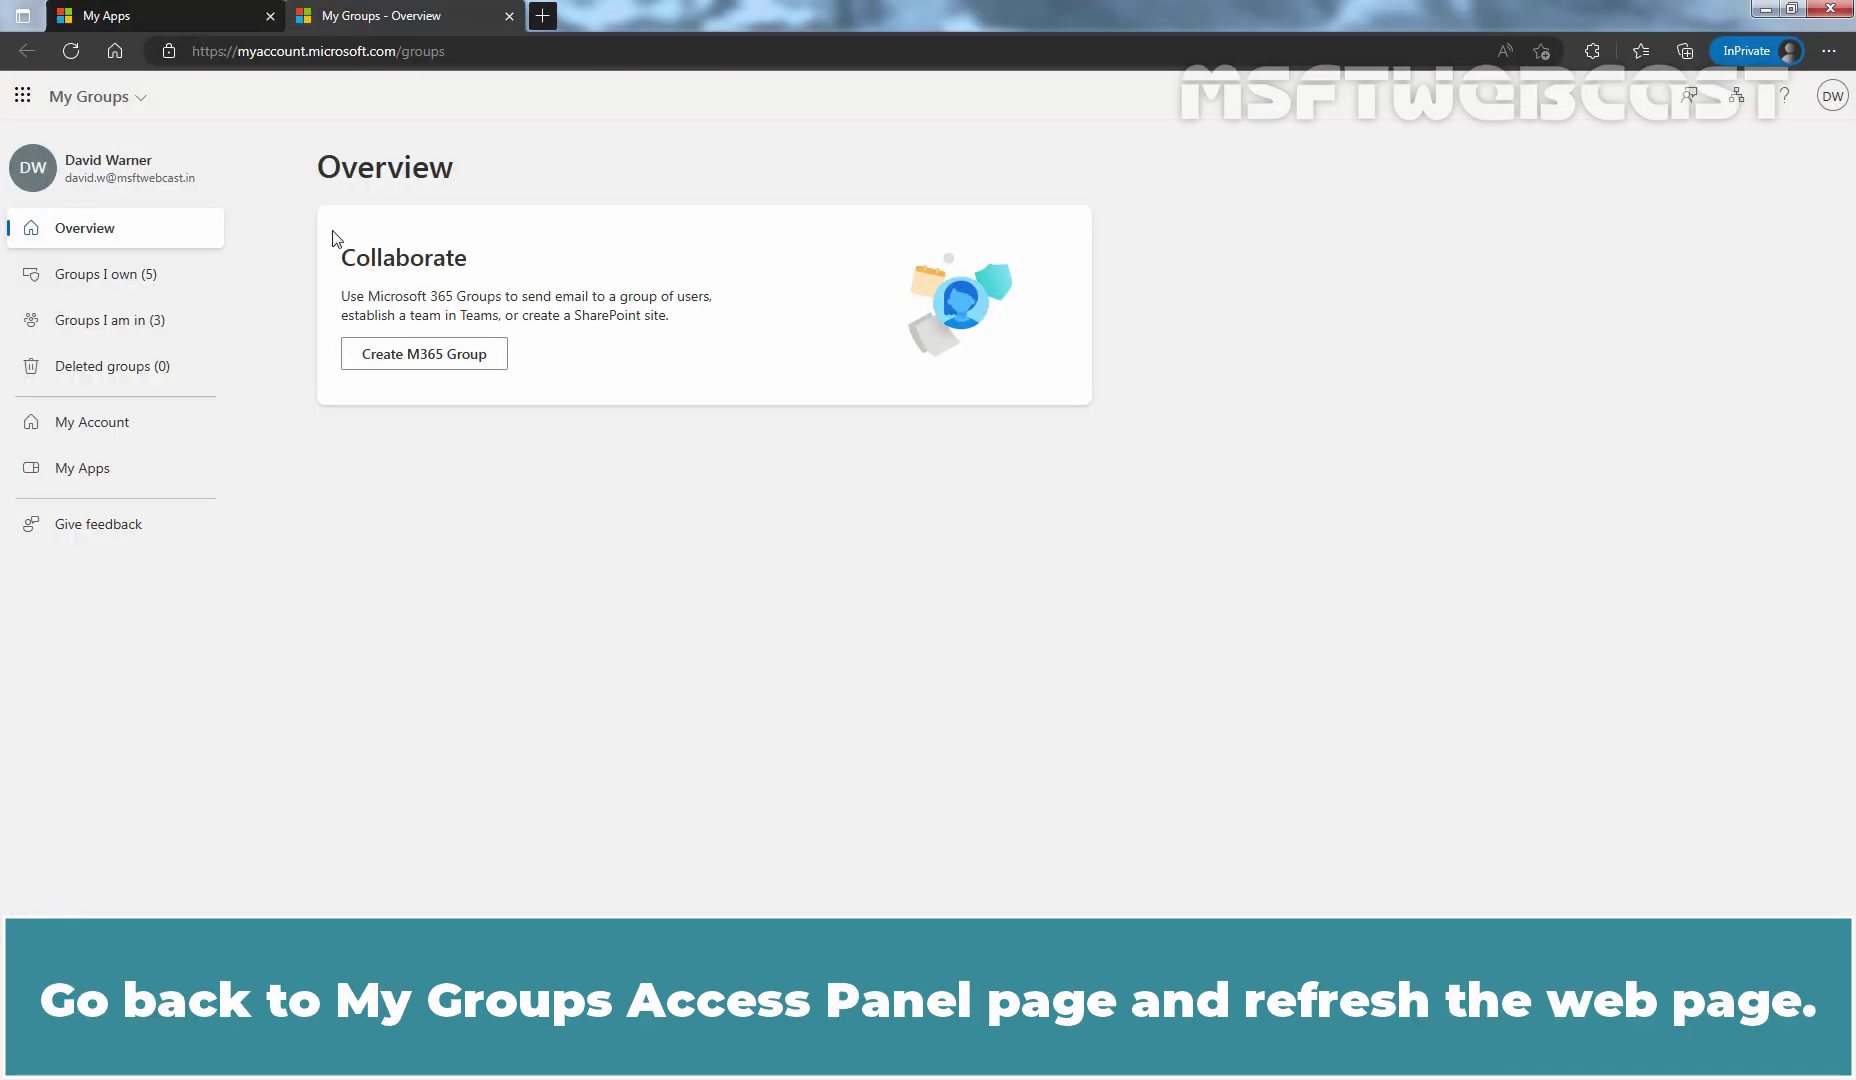
pyautogui.click(71, 51)
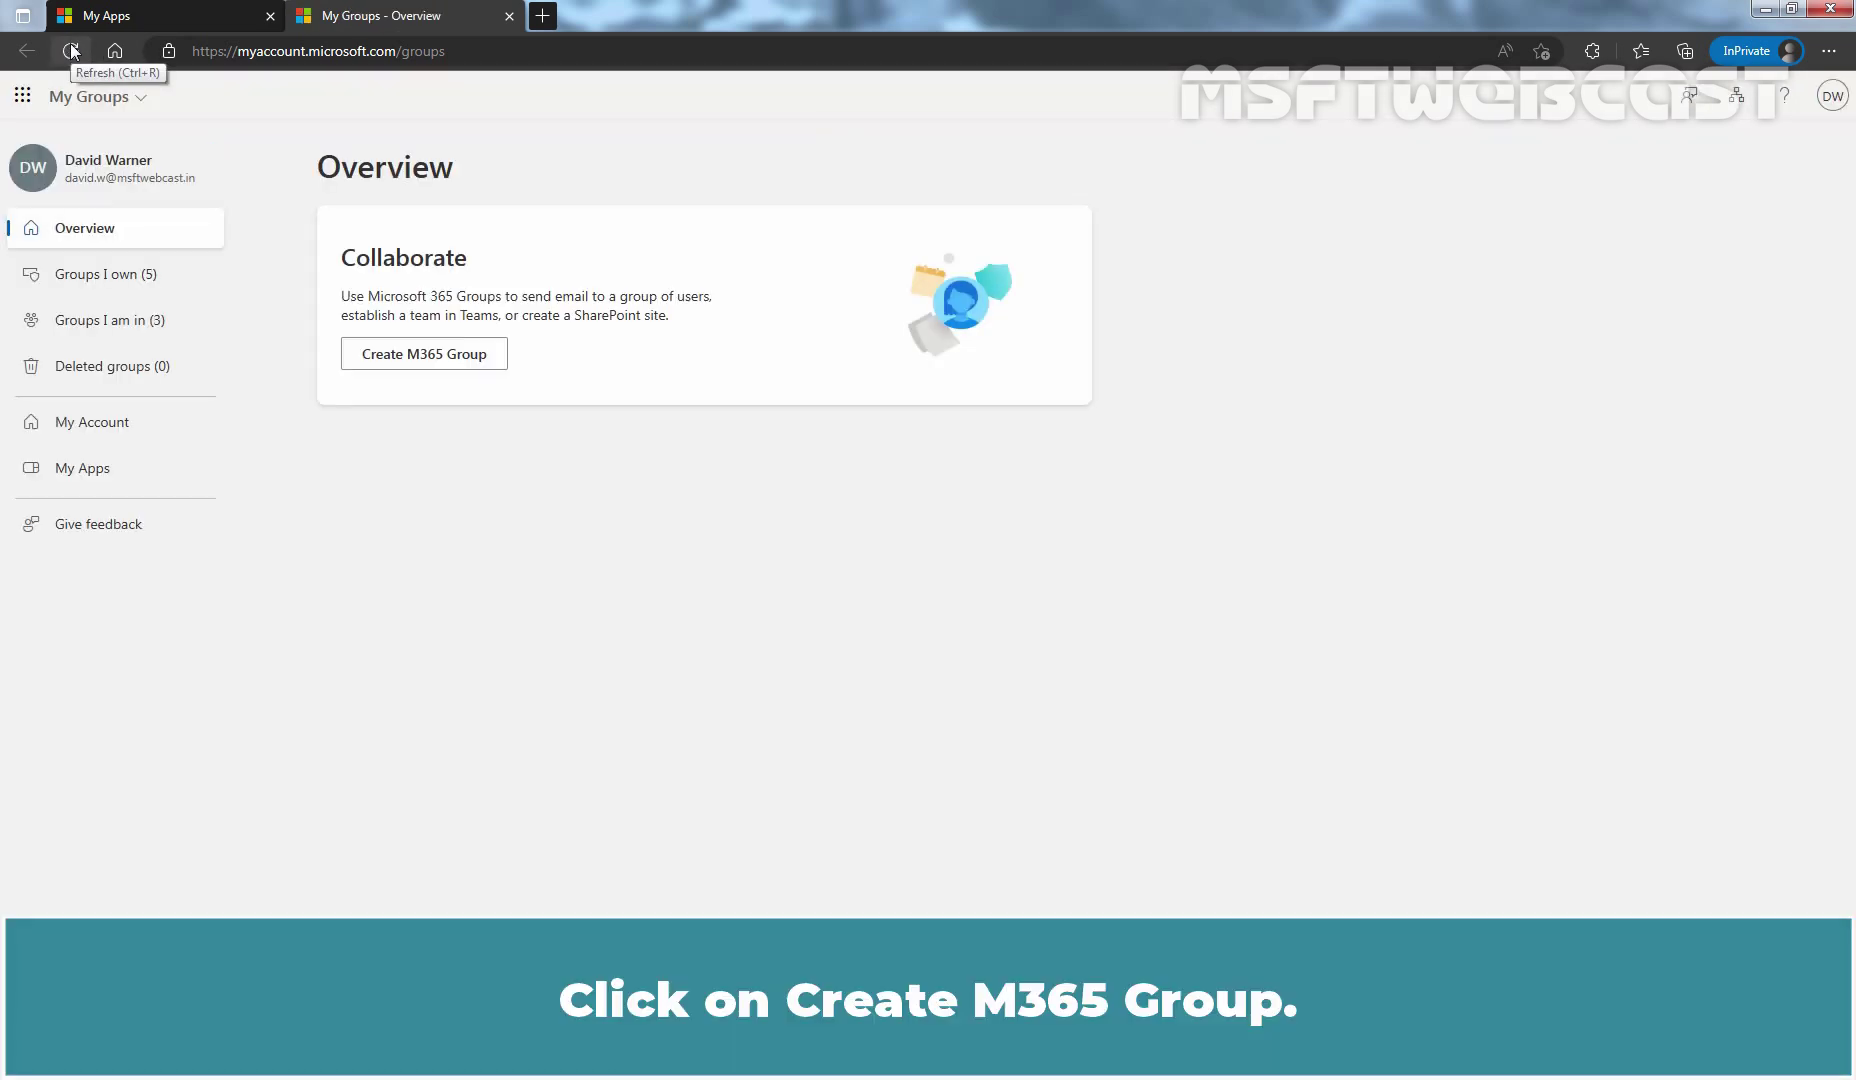
pyautogui.click(431, 362)
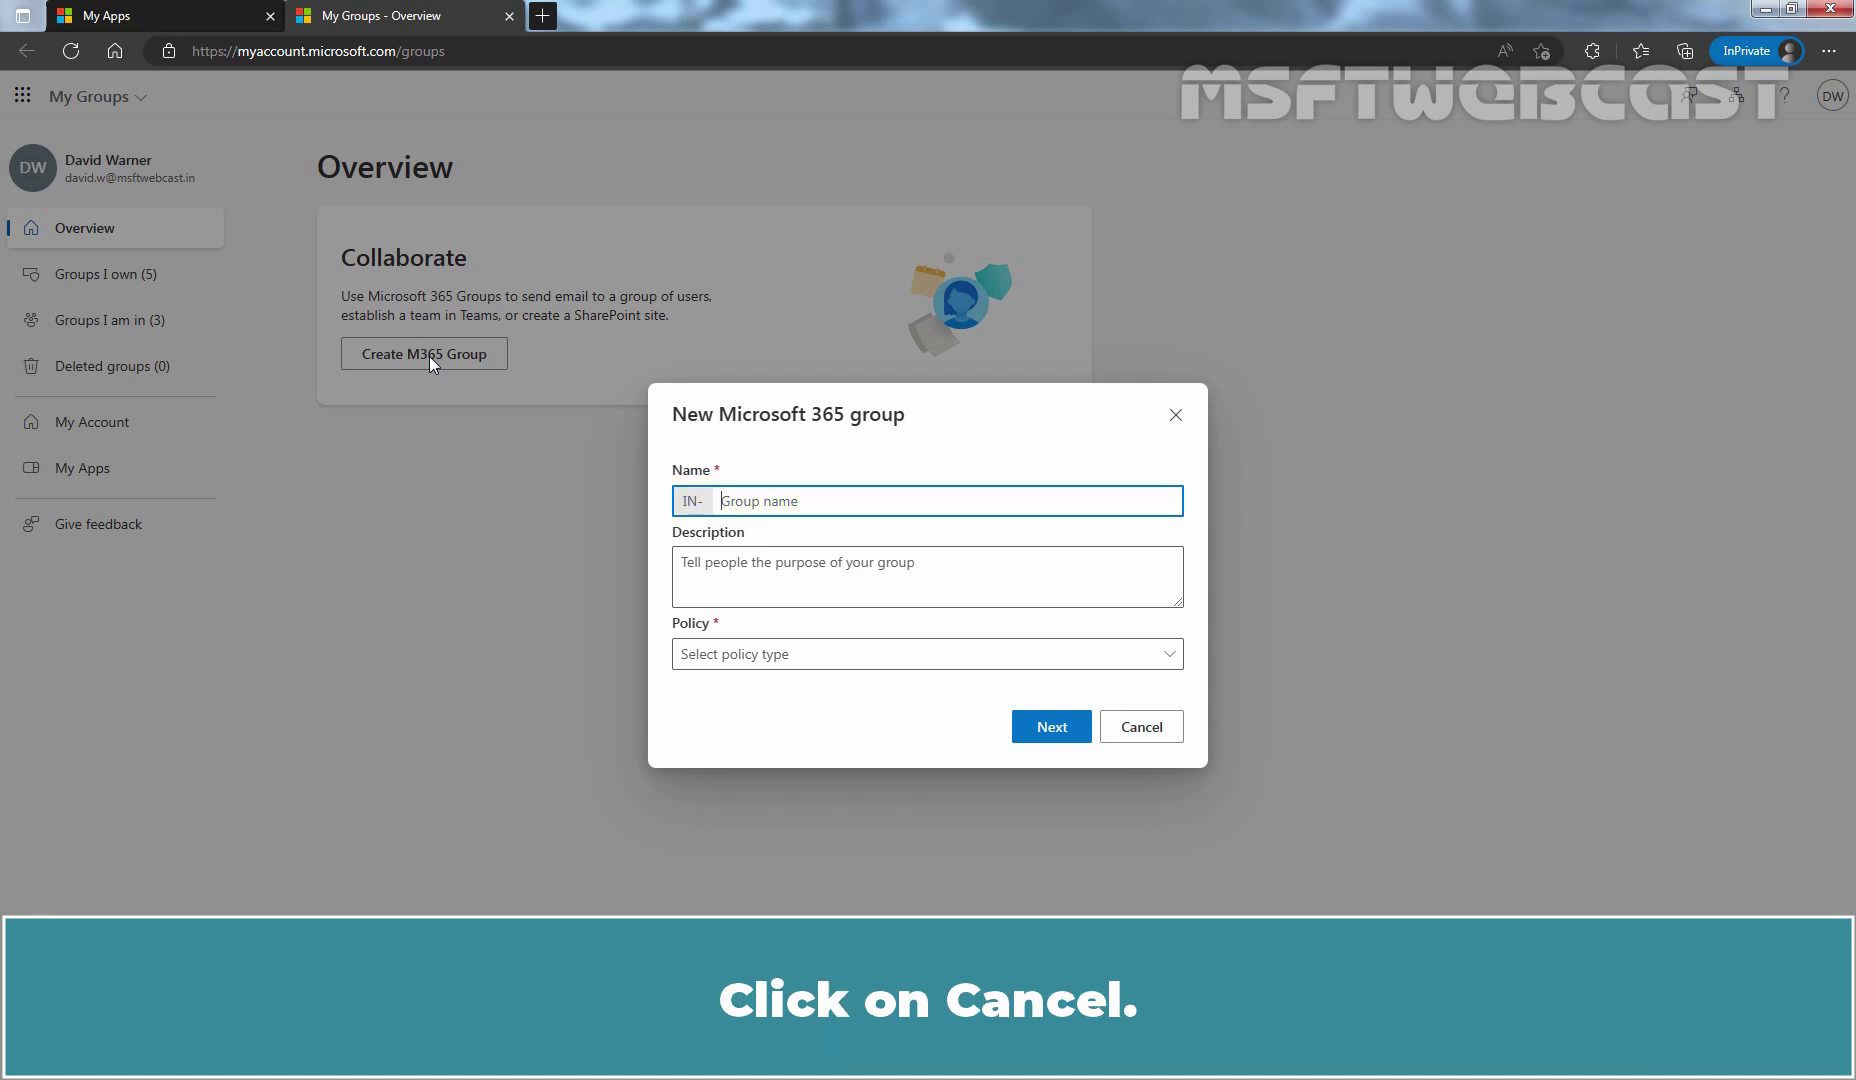
pyautogui.click(1141, 728)
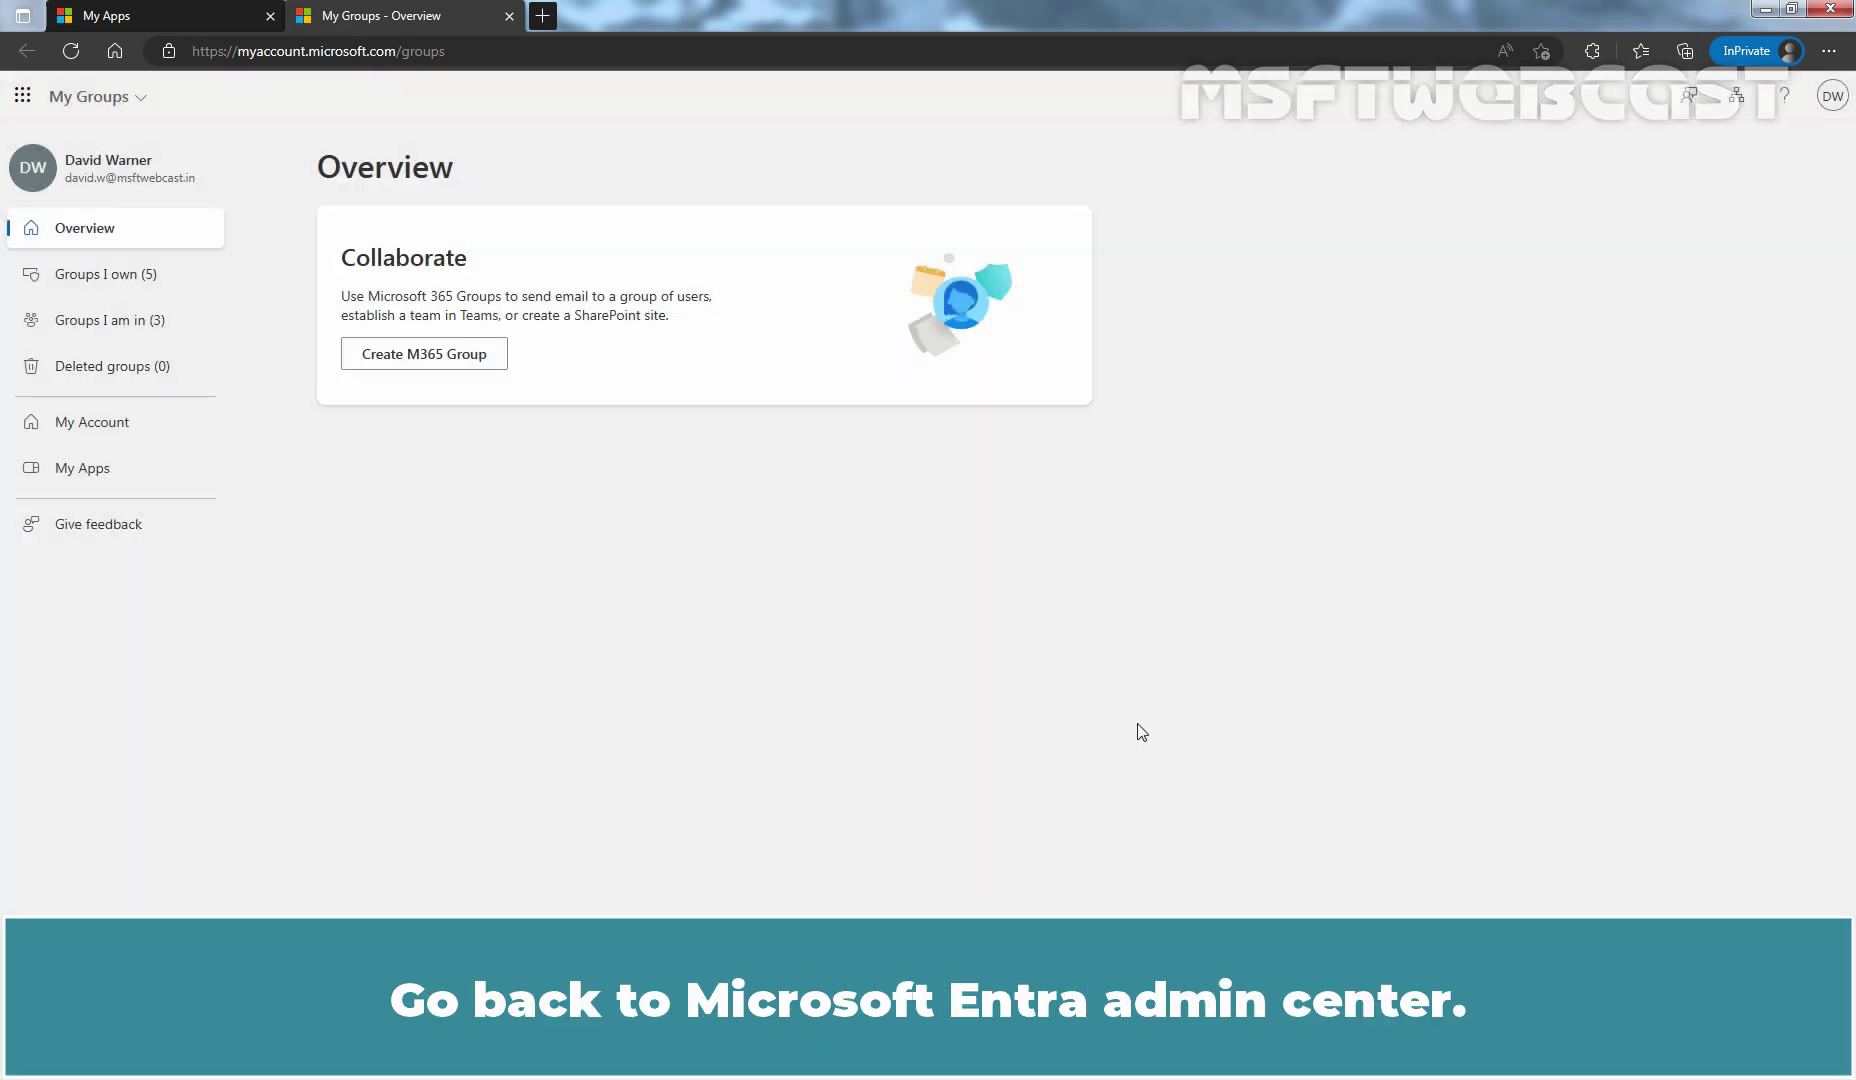
# Step: Delete the IN- String prefix from the naming policy and save
pyautogui.hotkey('alt', 'Tab')
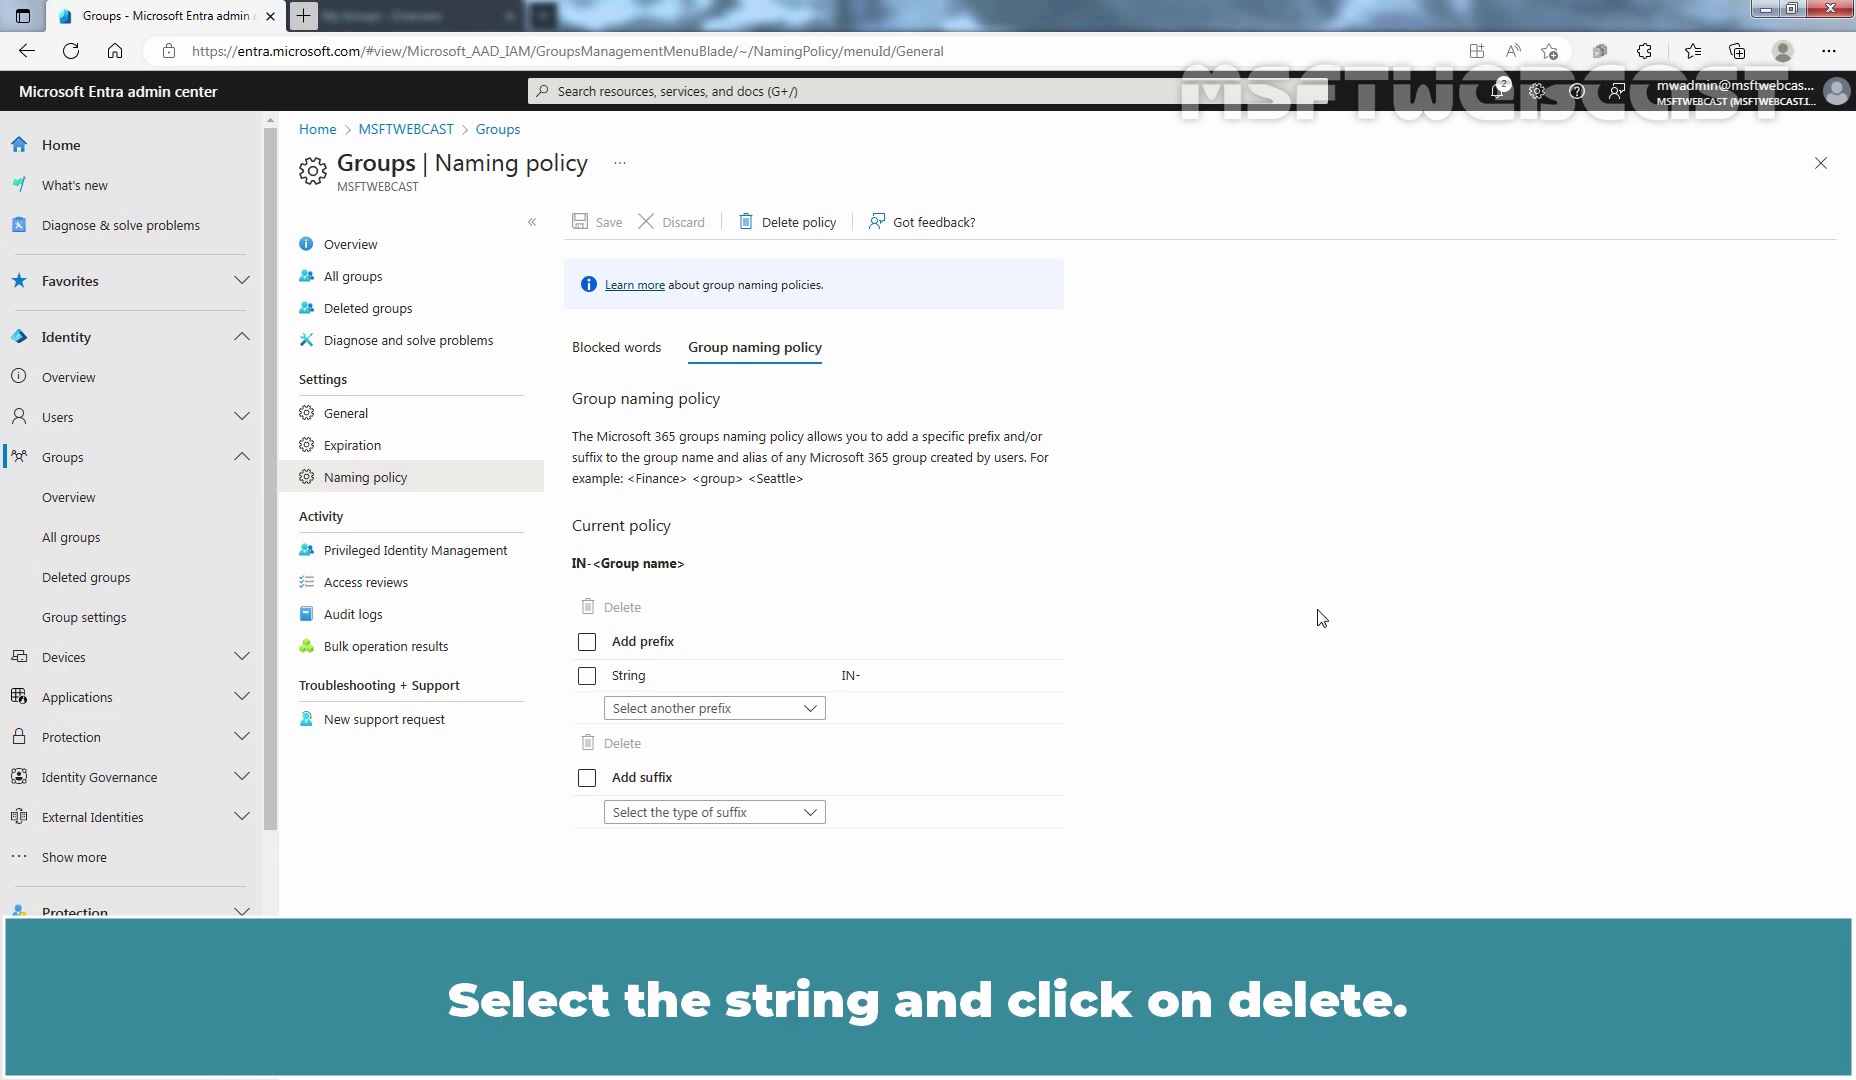
pyautogui.click(587, 677)
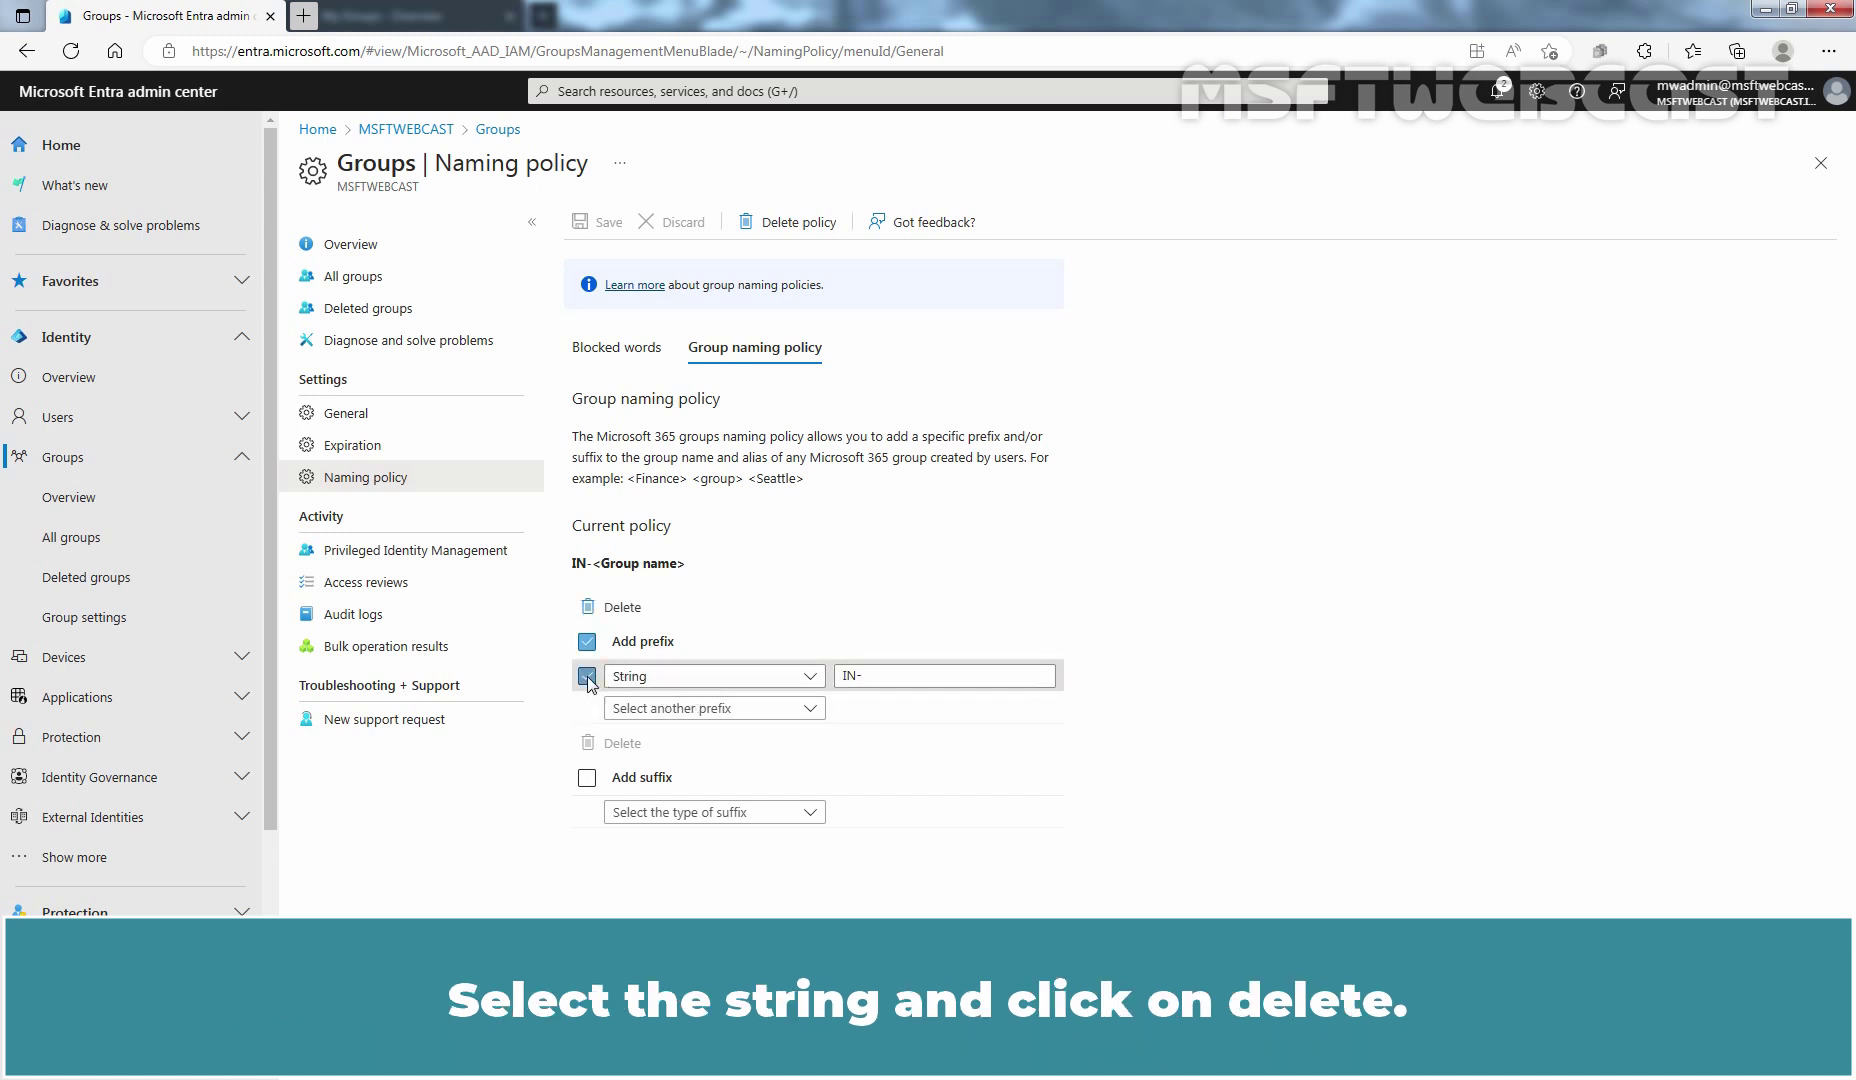
pyautogui.click(612, 608)
pyautogui.click(597, 225)
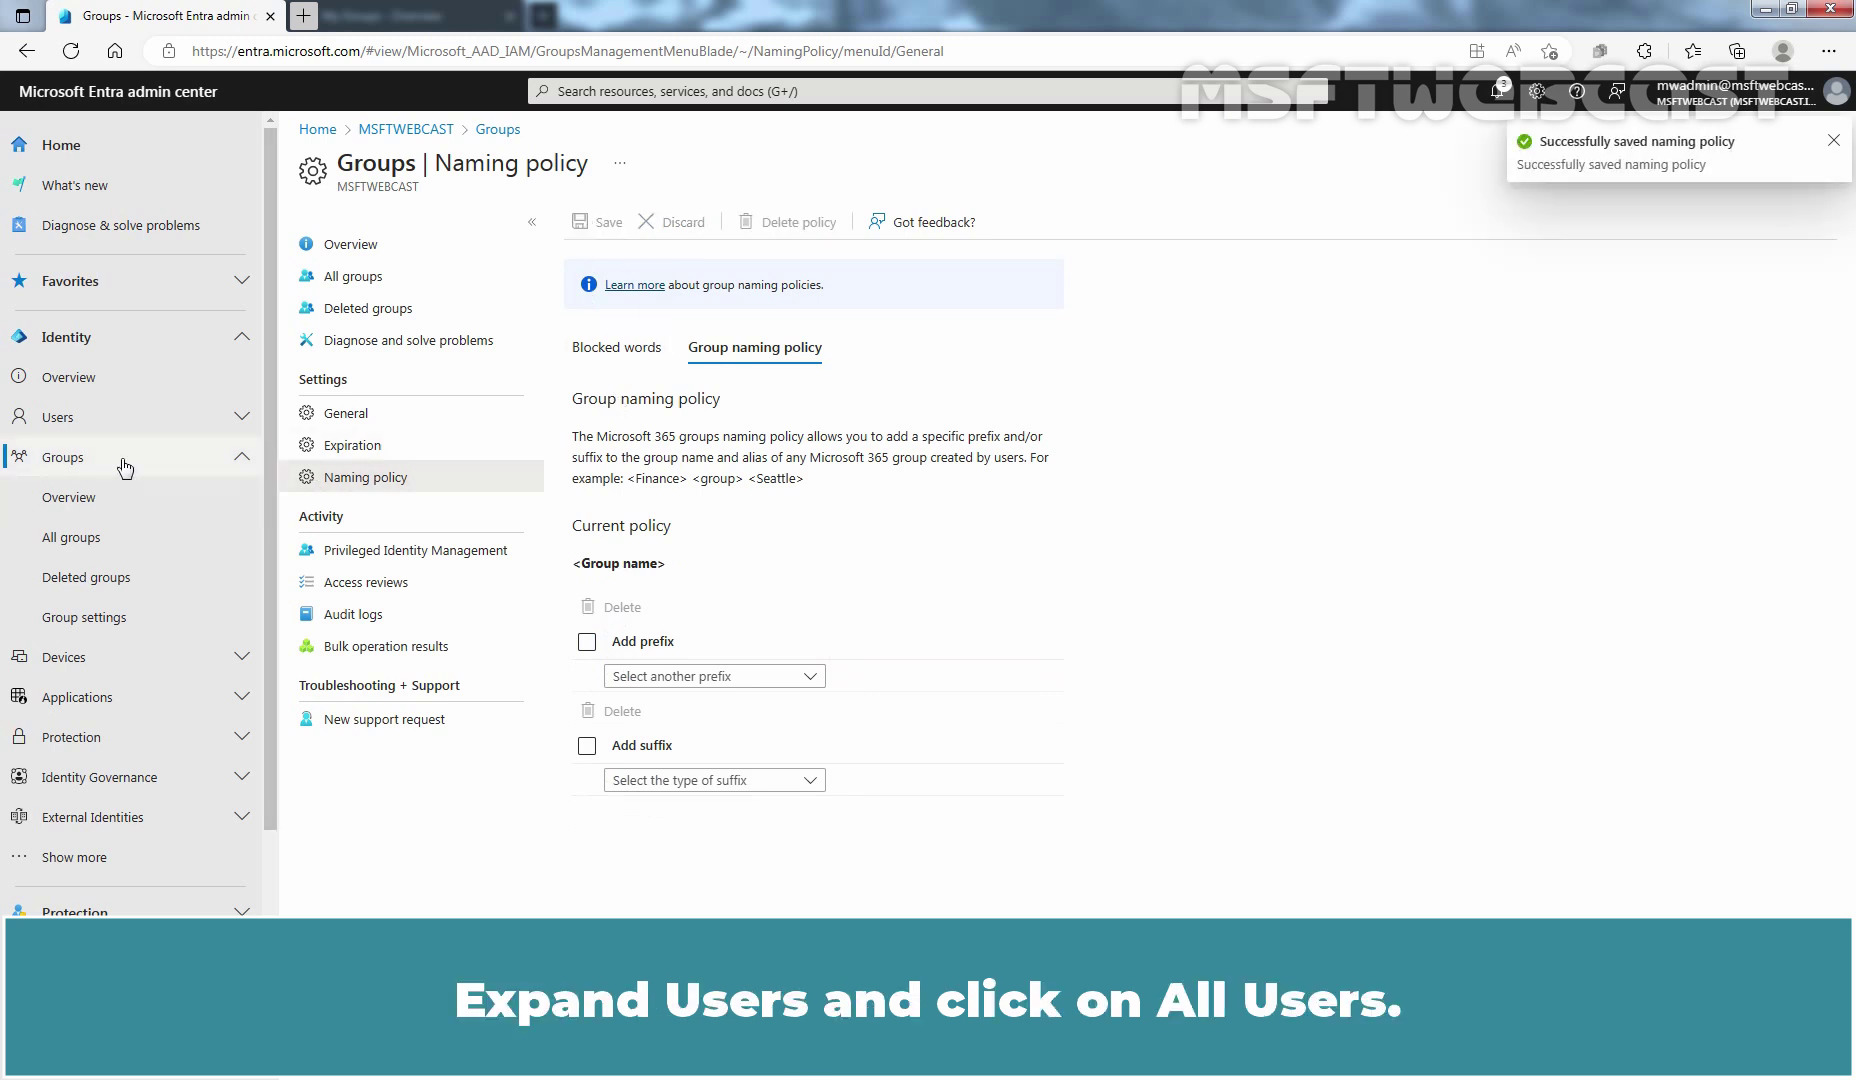
# Step: Open the test user's profile from Users > All users
pyautogui.click(92, 417)
pyautogui.click(100, 462)
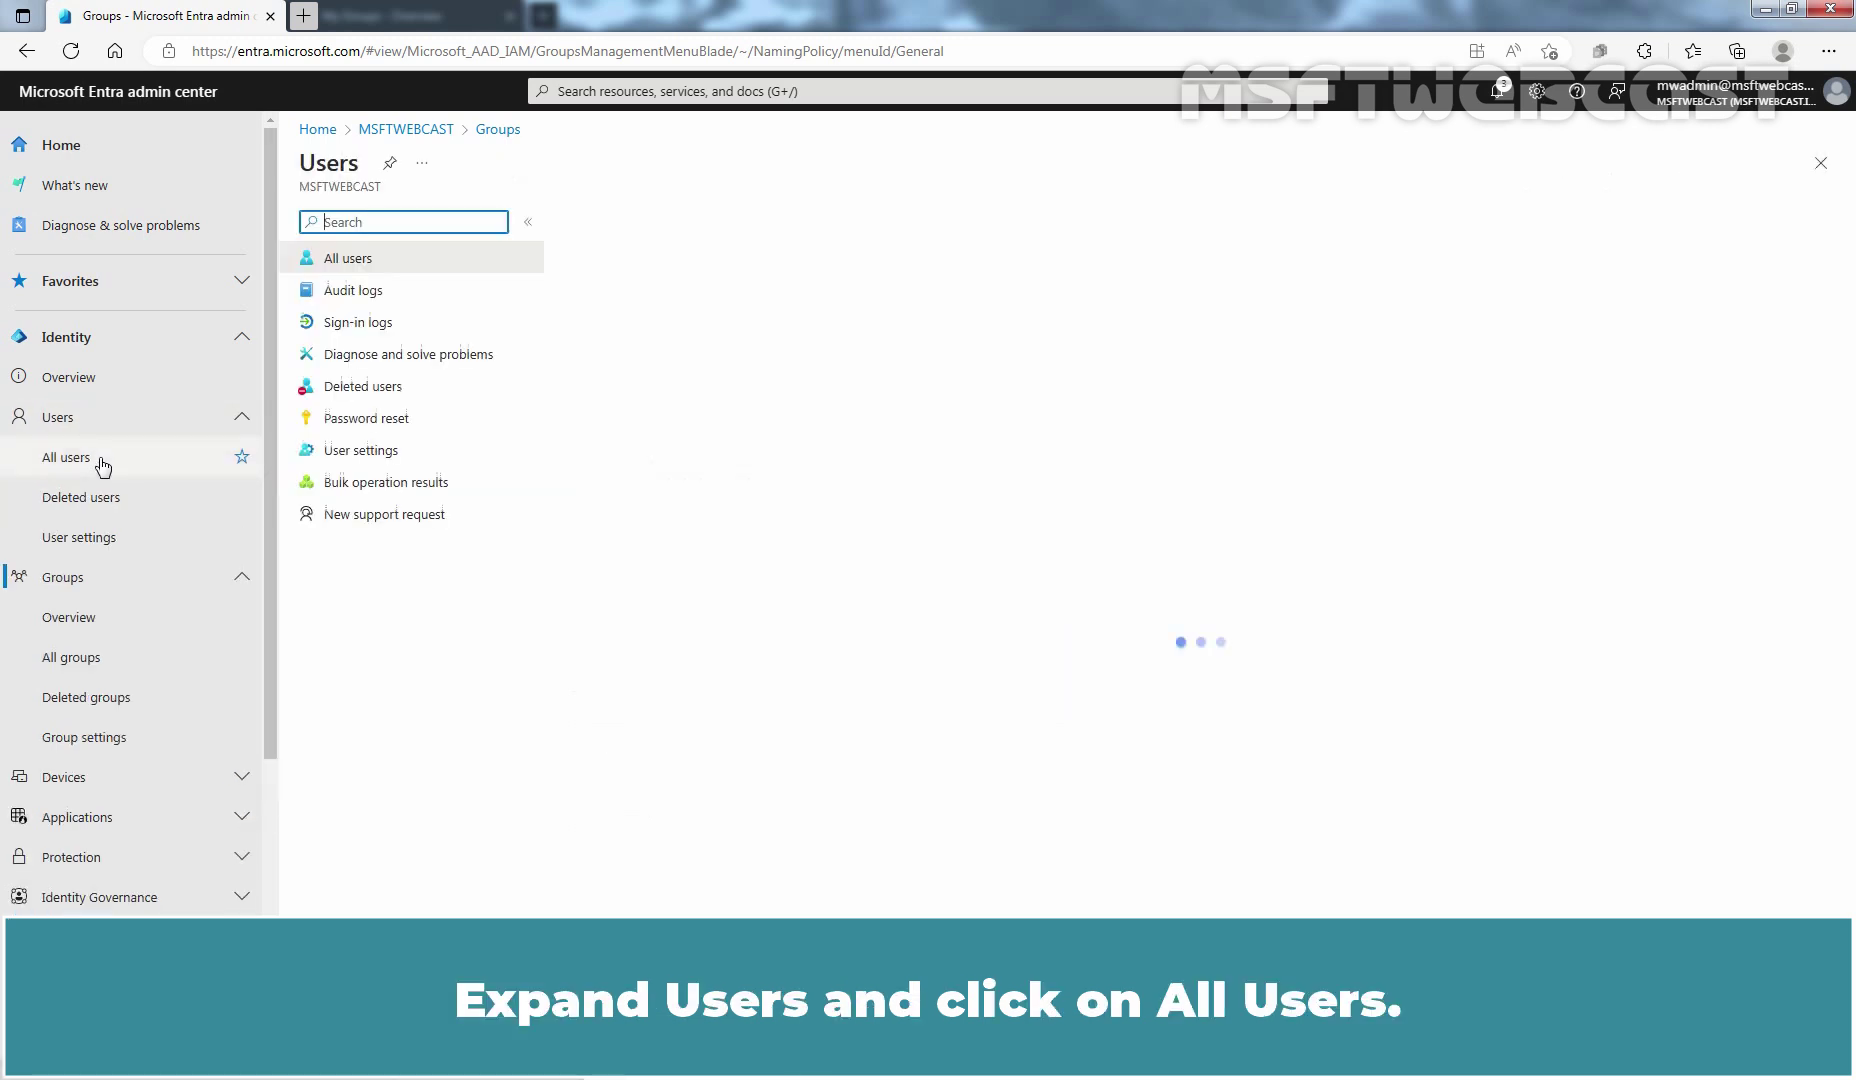
pyautogui.click(664, 427)
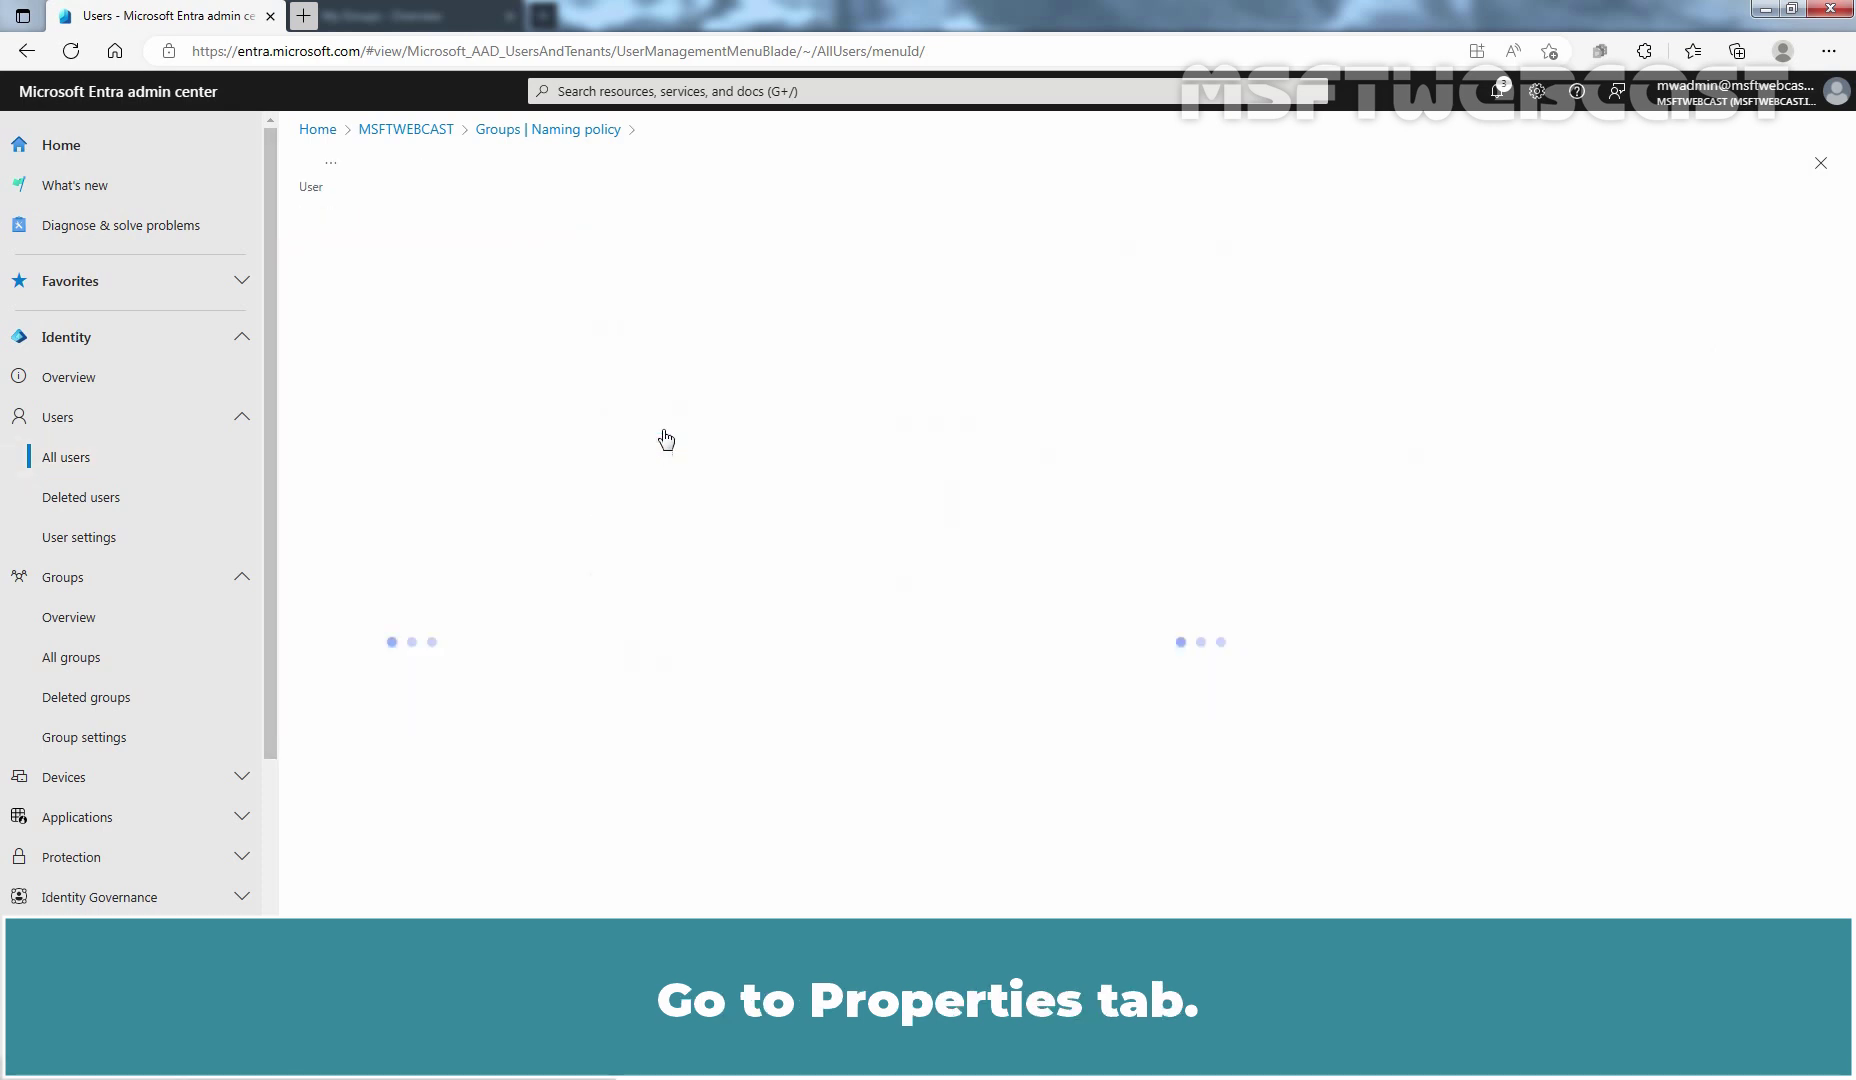
pyautogui.click(782, 272)
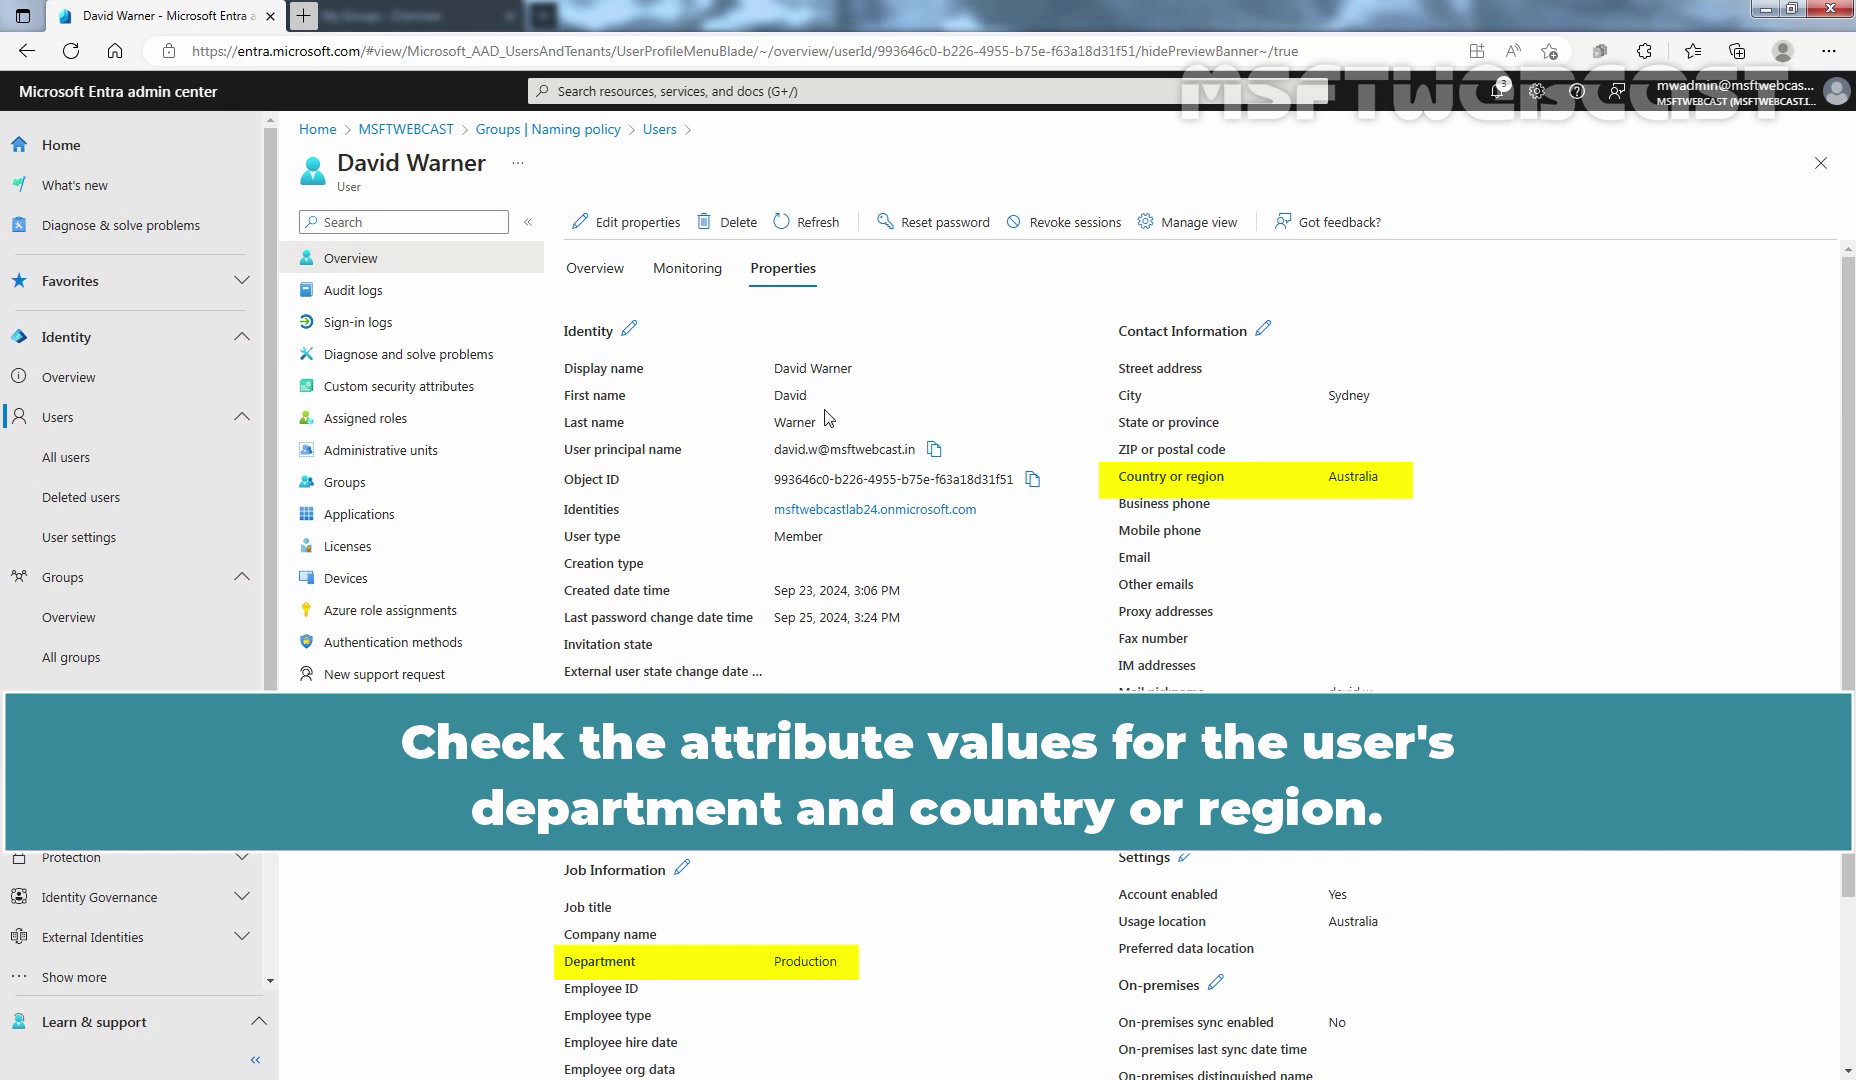
pyautogui.scroll(-1, 826, 418)
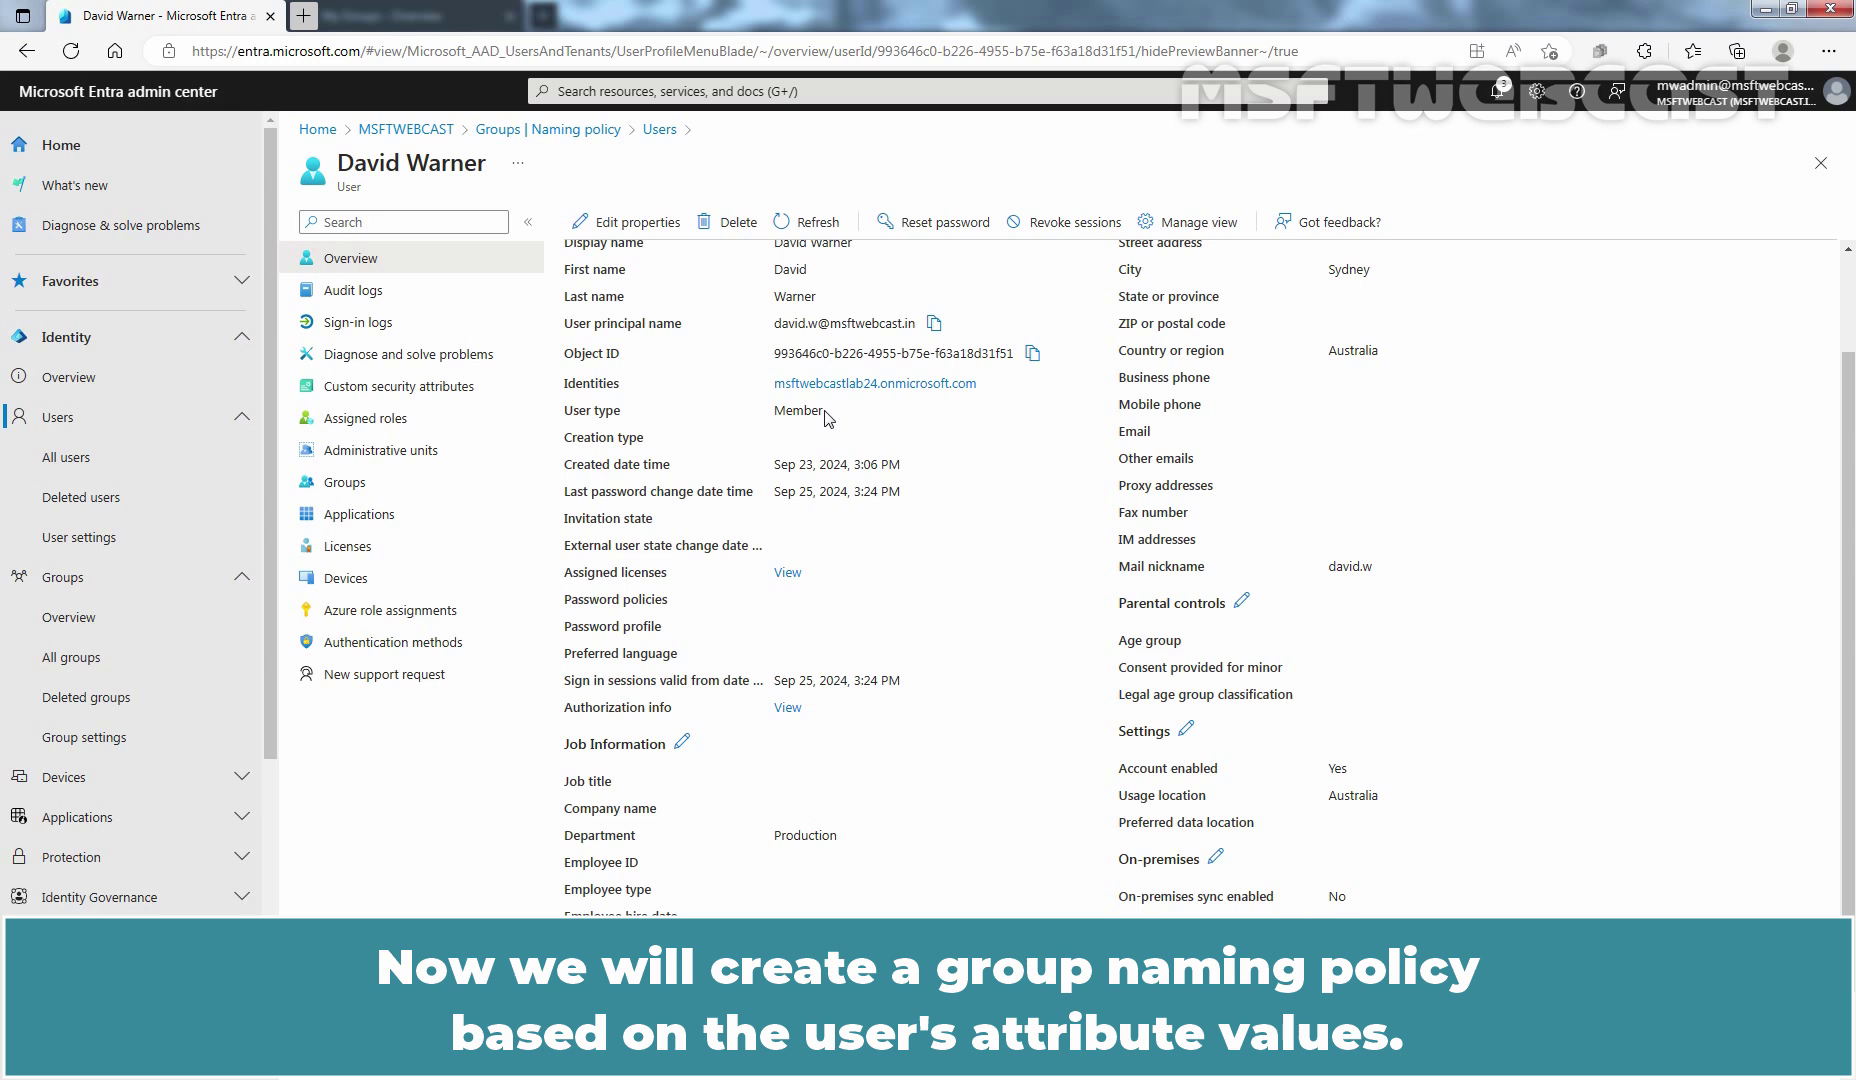
# Step: Set the naming policy prefixes to the Country or region attribute plus a '-' string
pyautogui.click(559, 131)
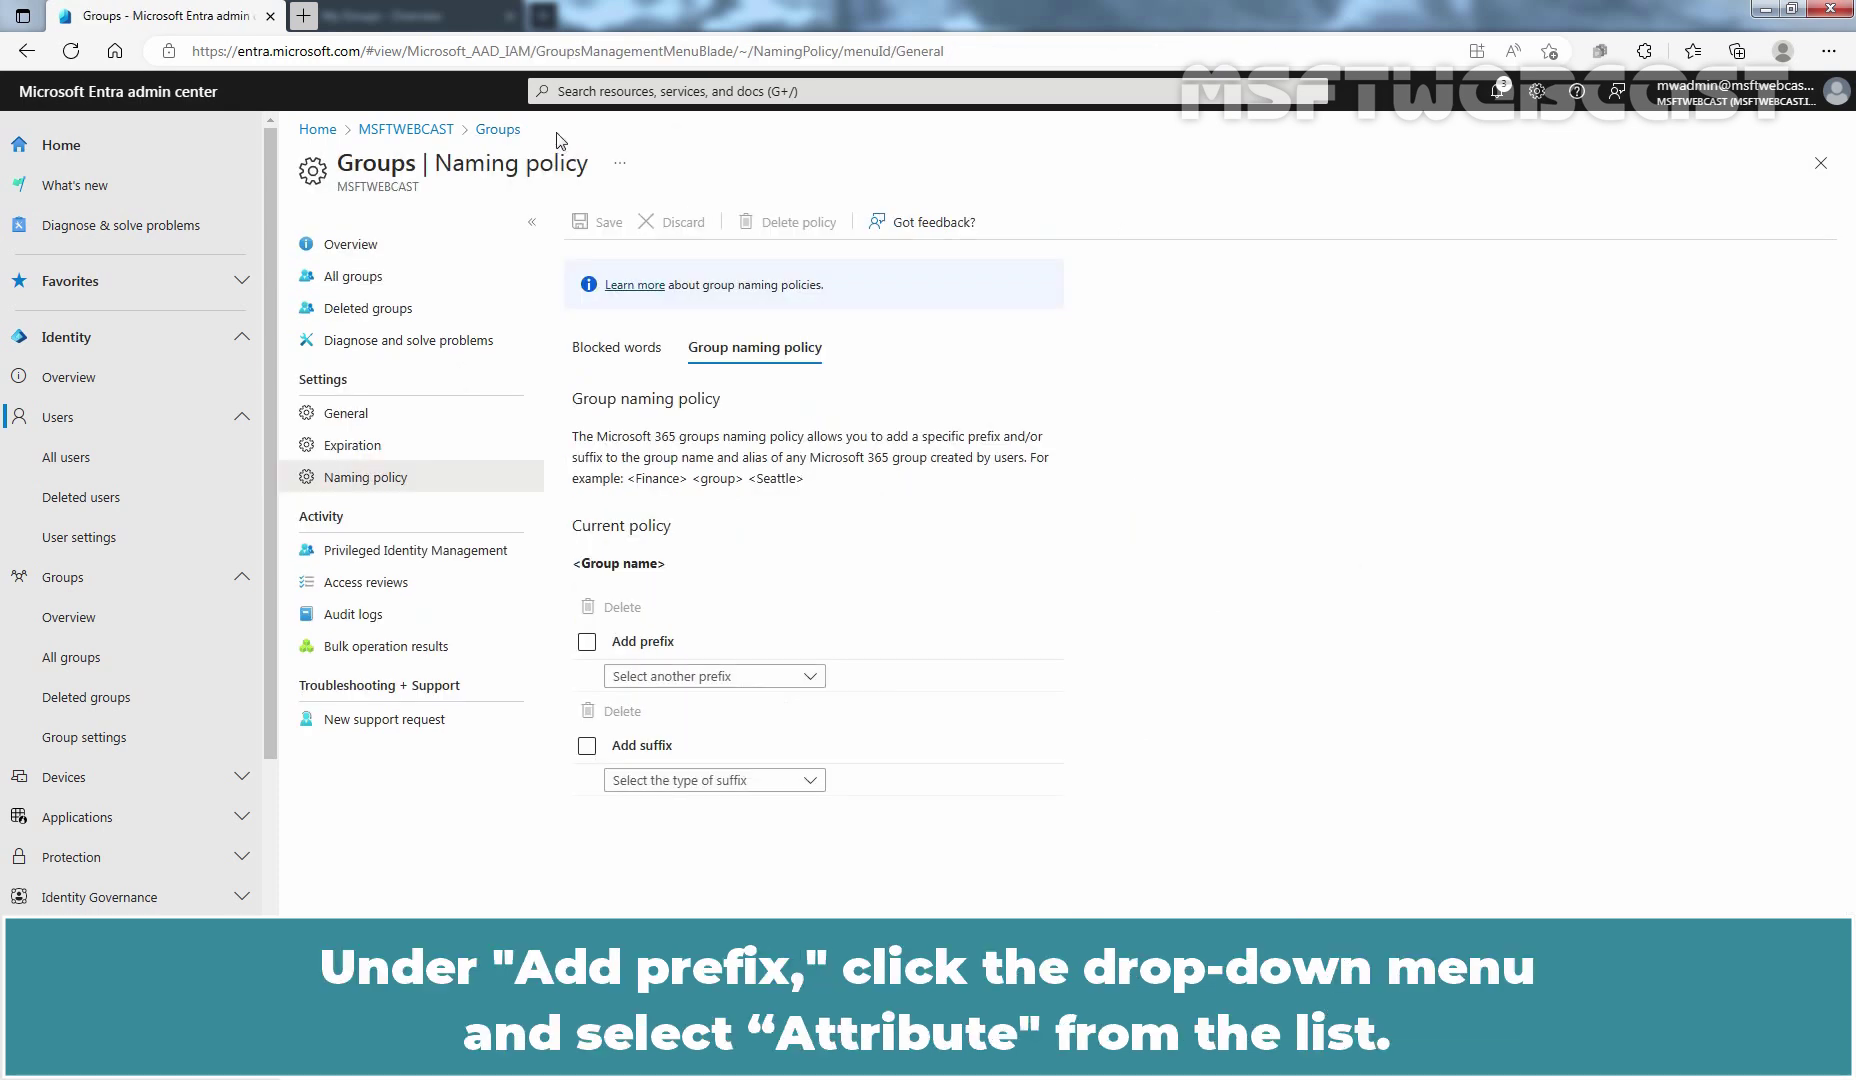
pyautogui.click(816, 674)
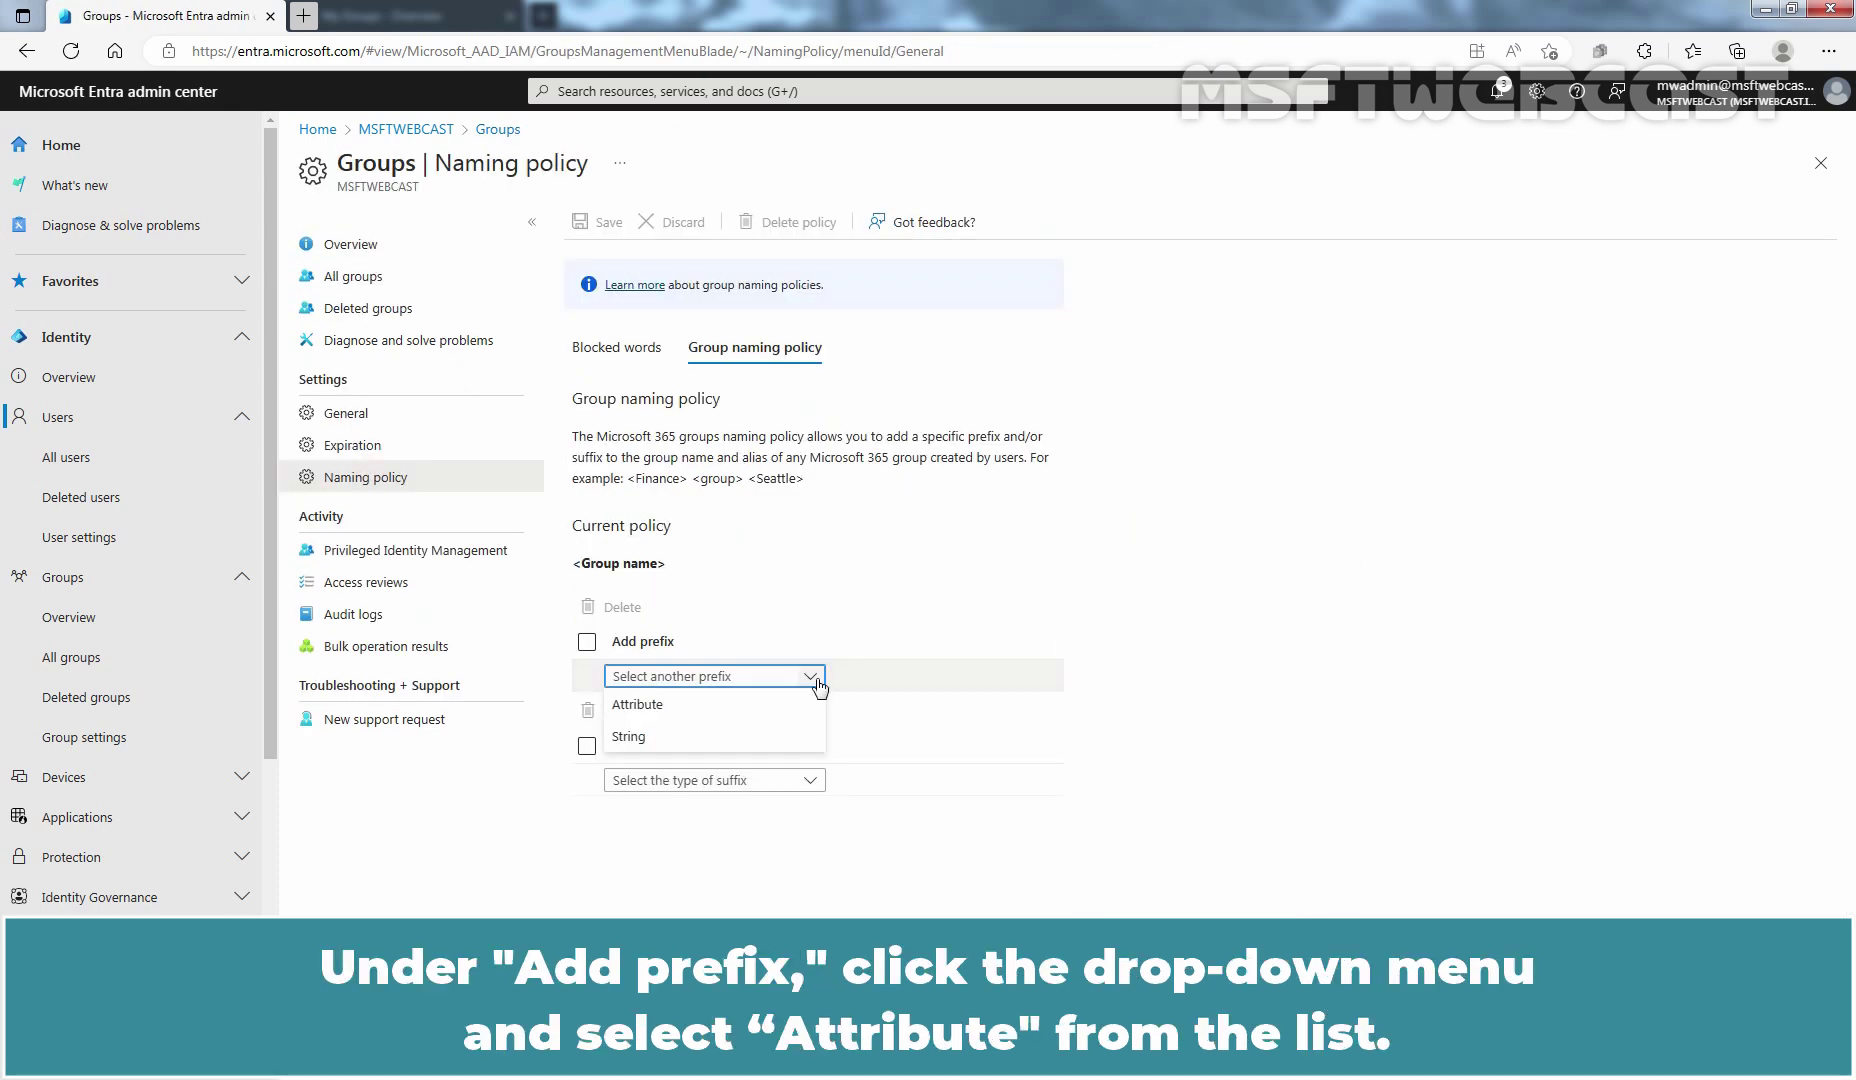
pyautogui.click(686, 708)
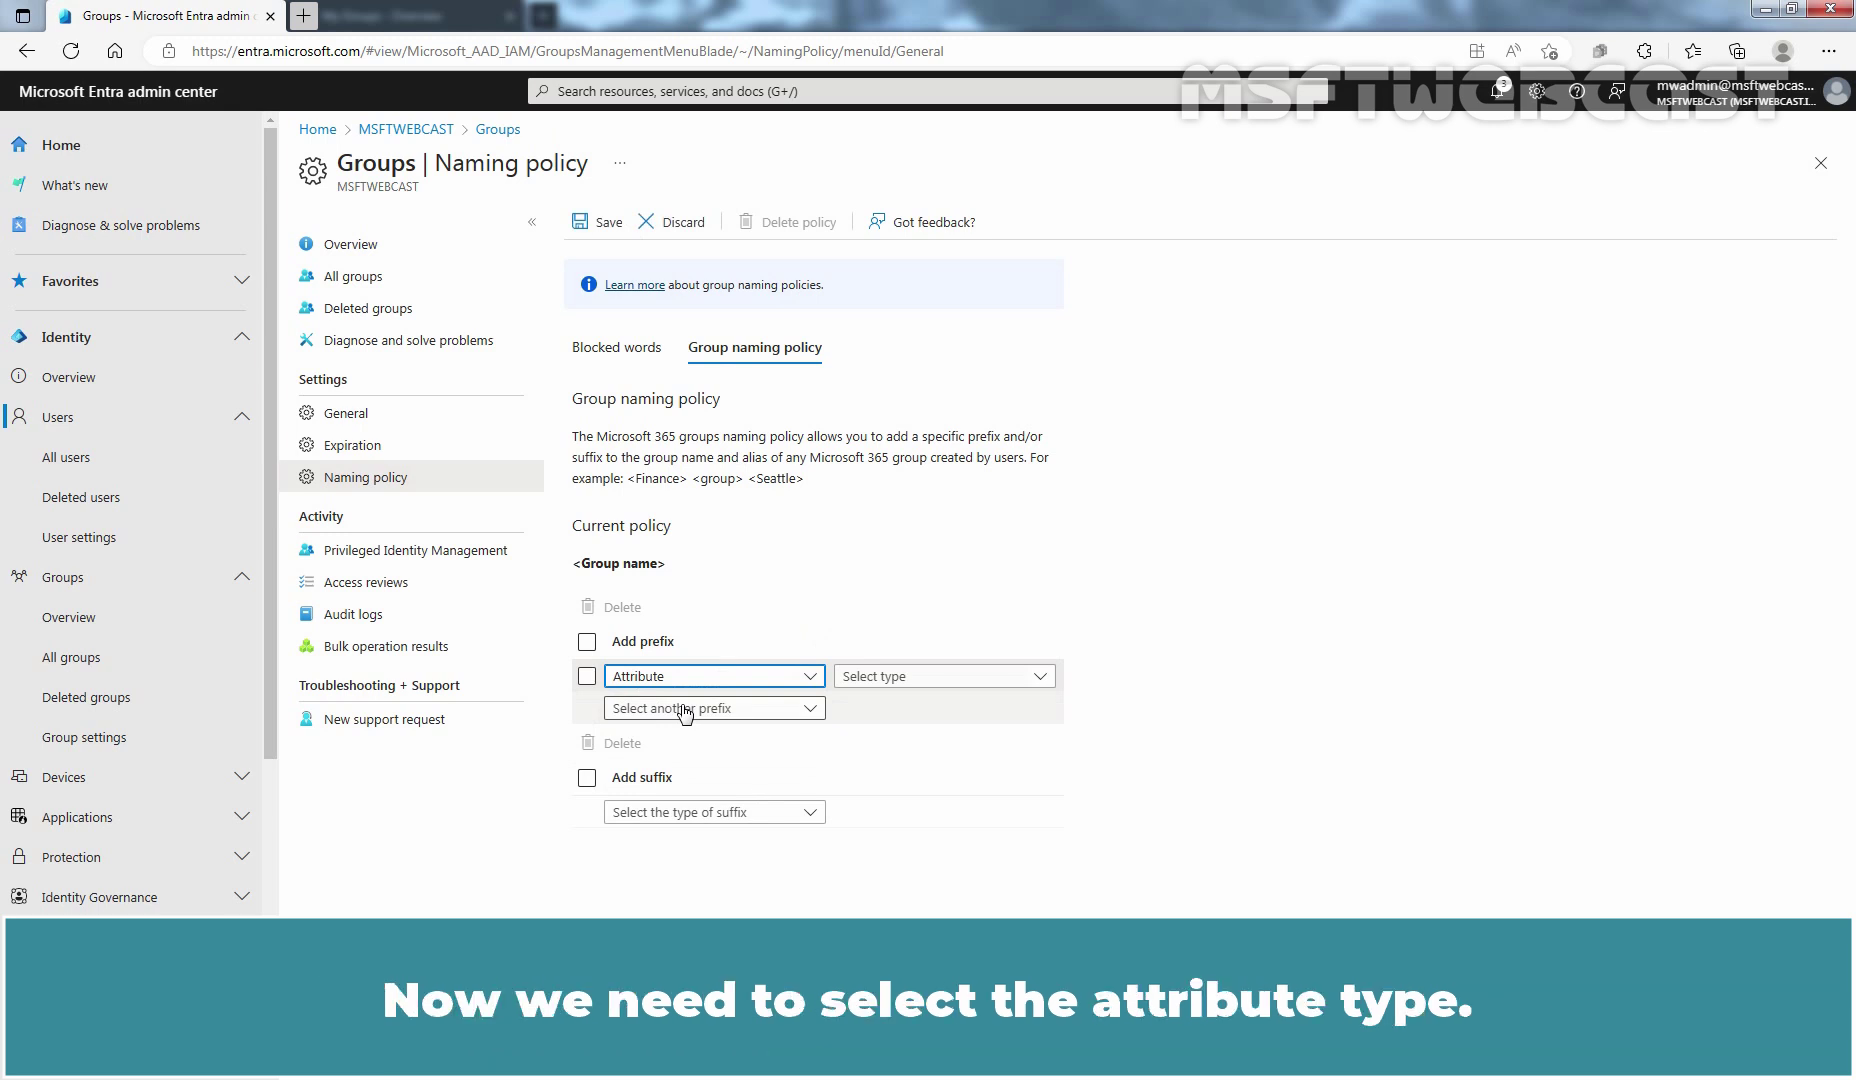
pyautogui.click(1040, 678)
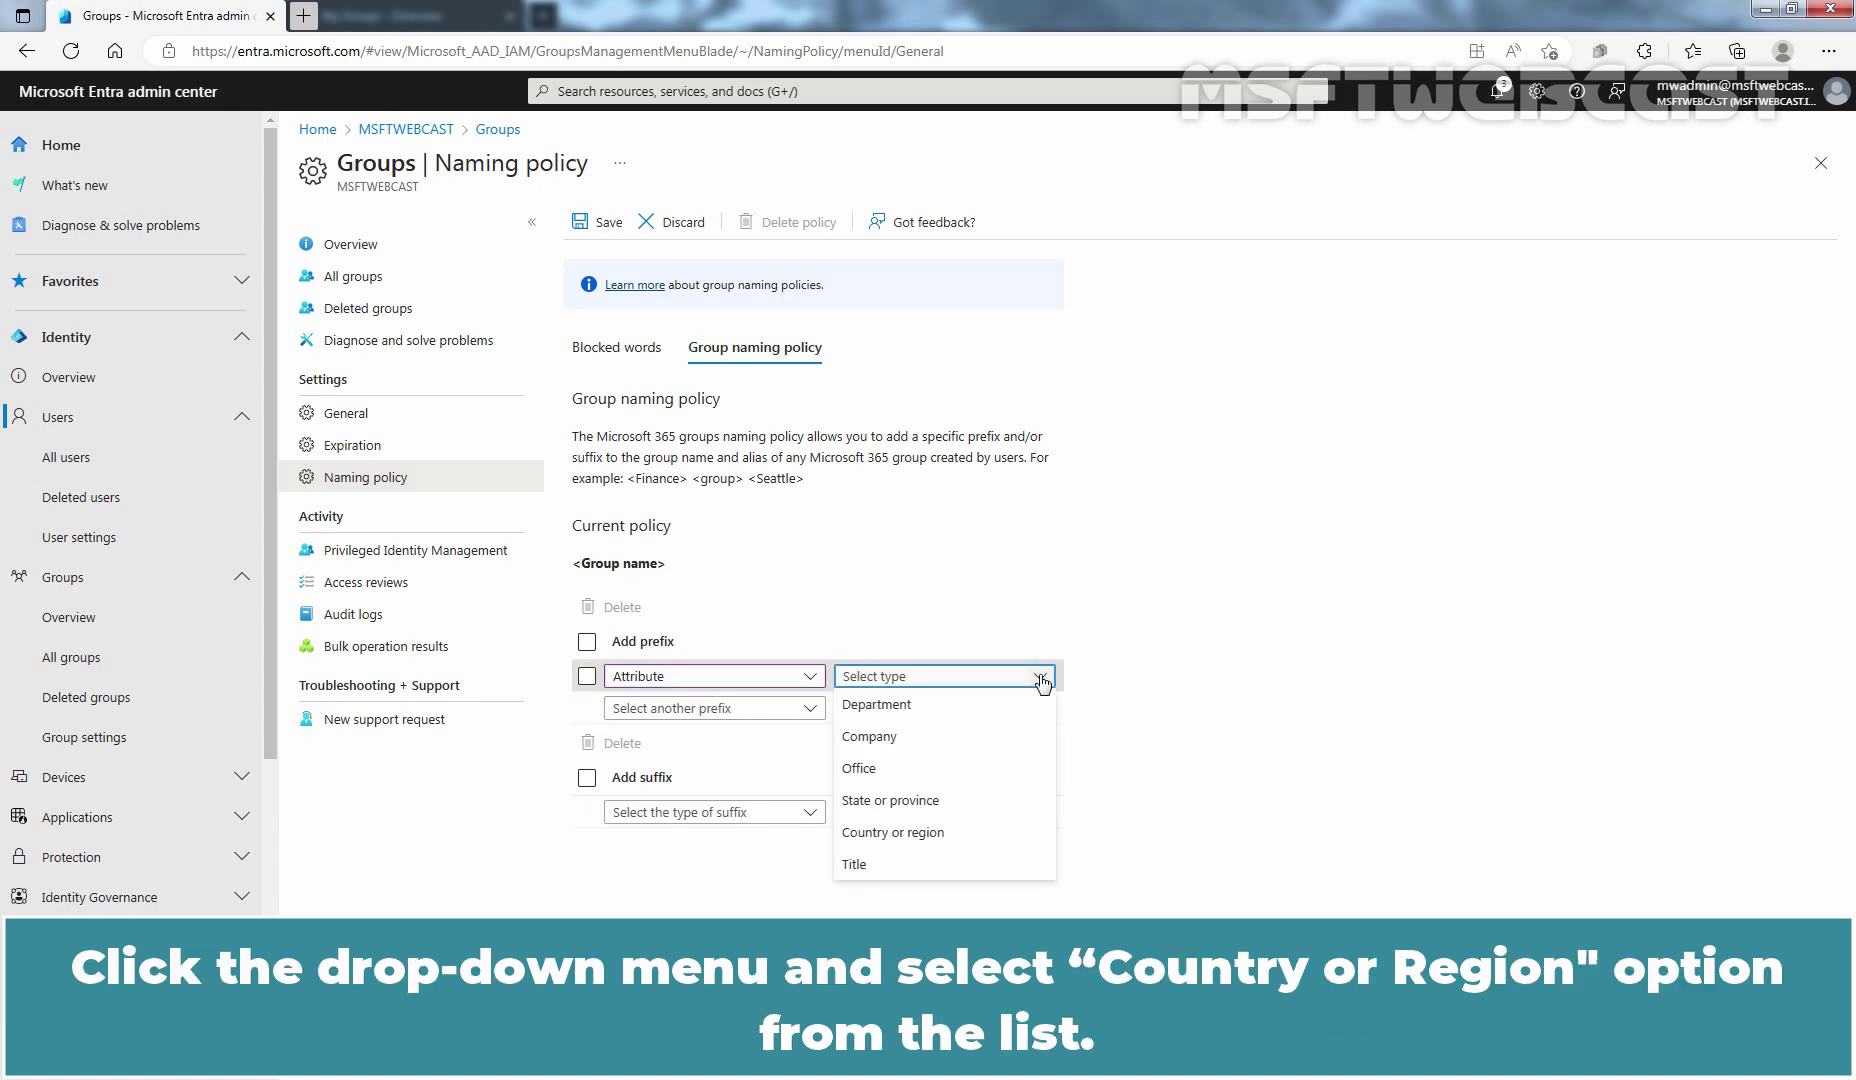
pyautogui.click(930, 833)
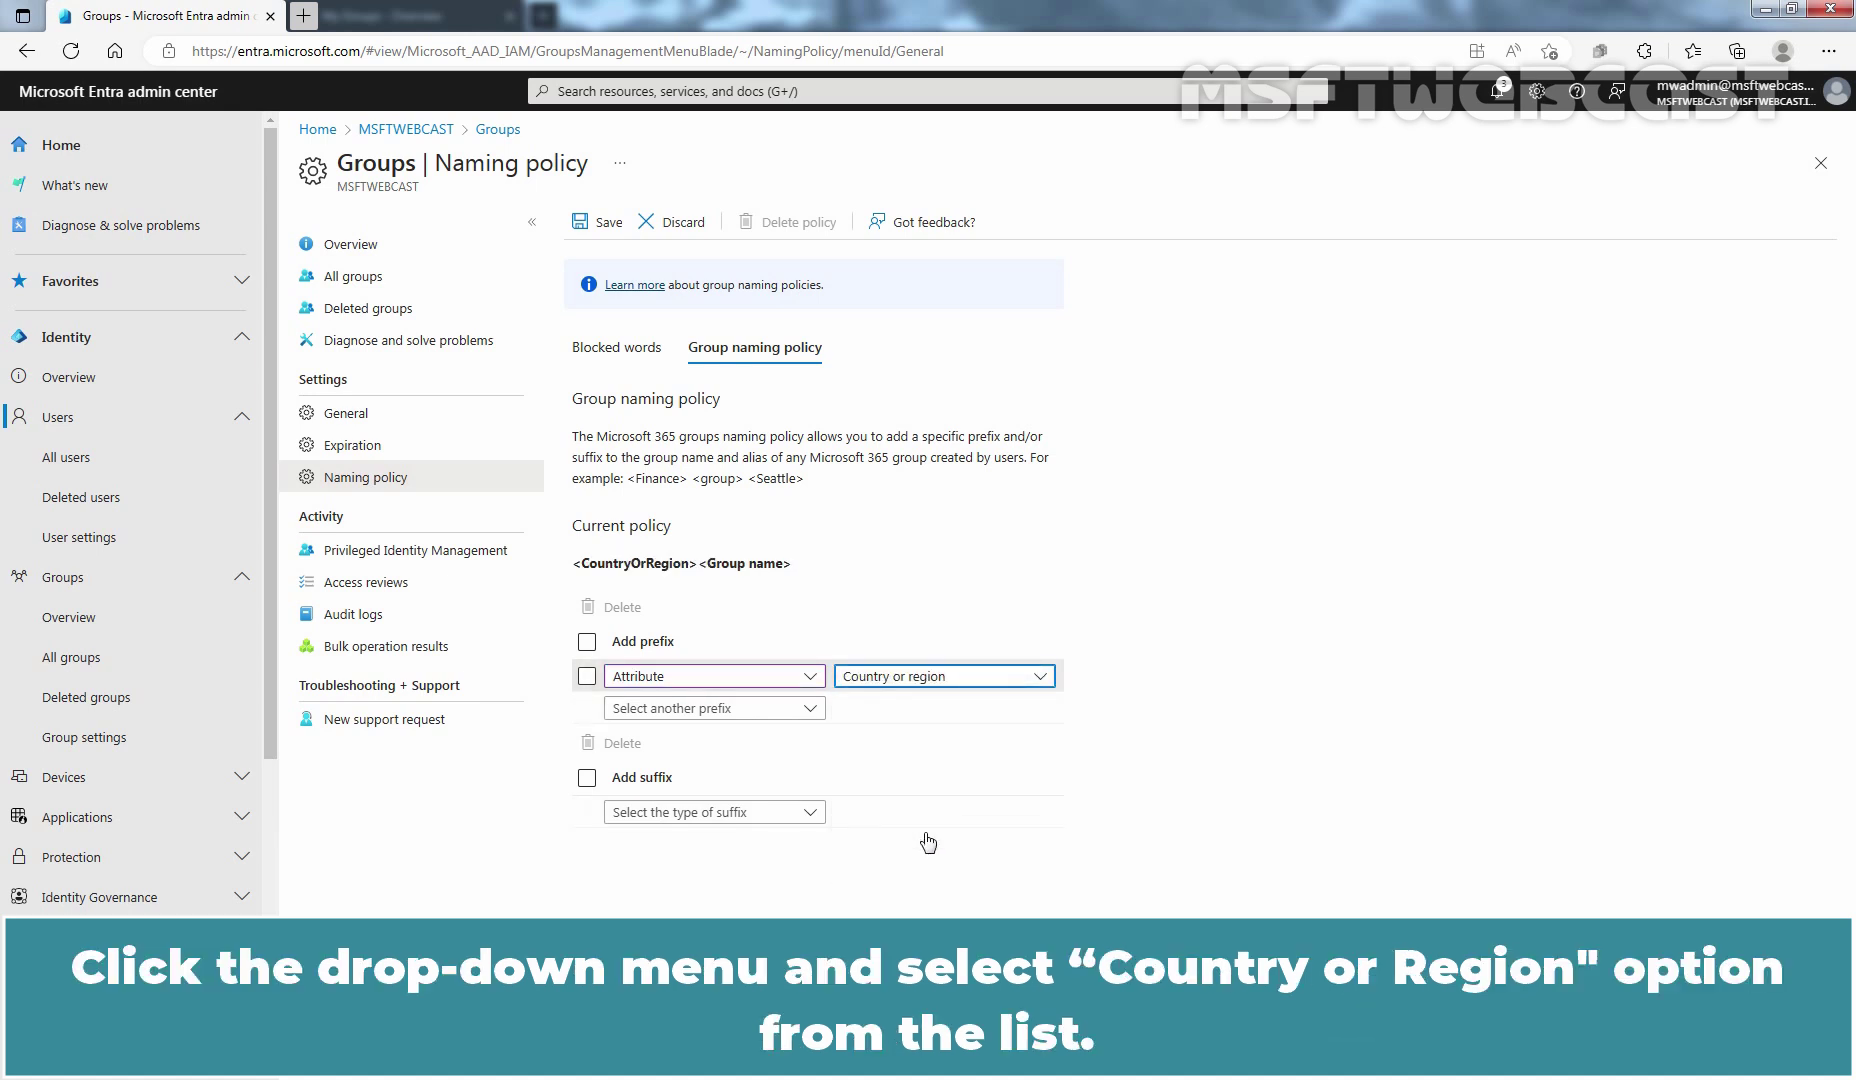
pyautogui.click(810, 708)
pyautogui.click(745, 768)
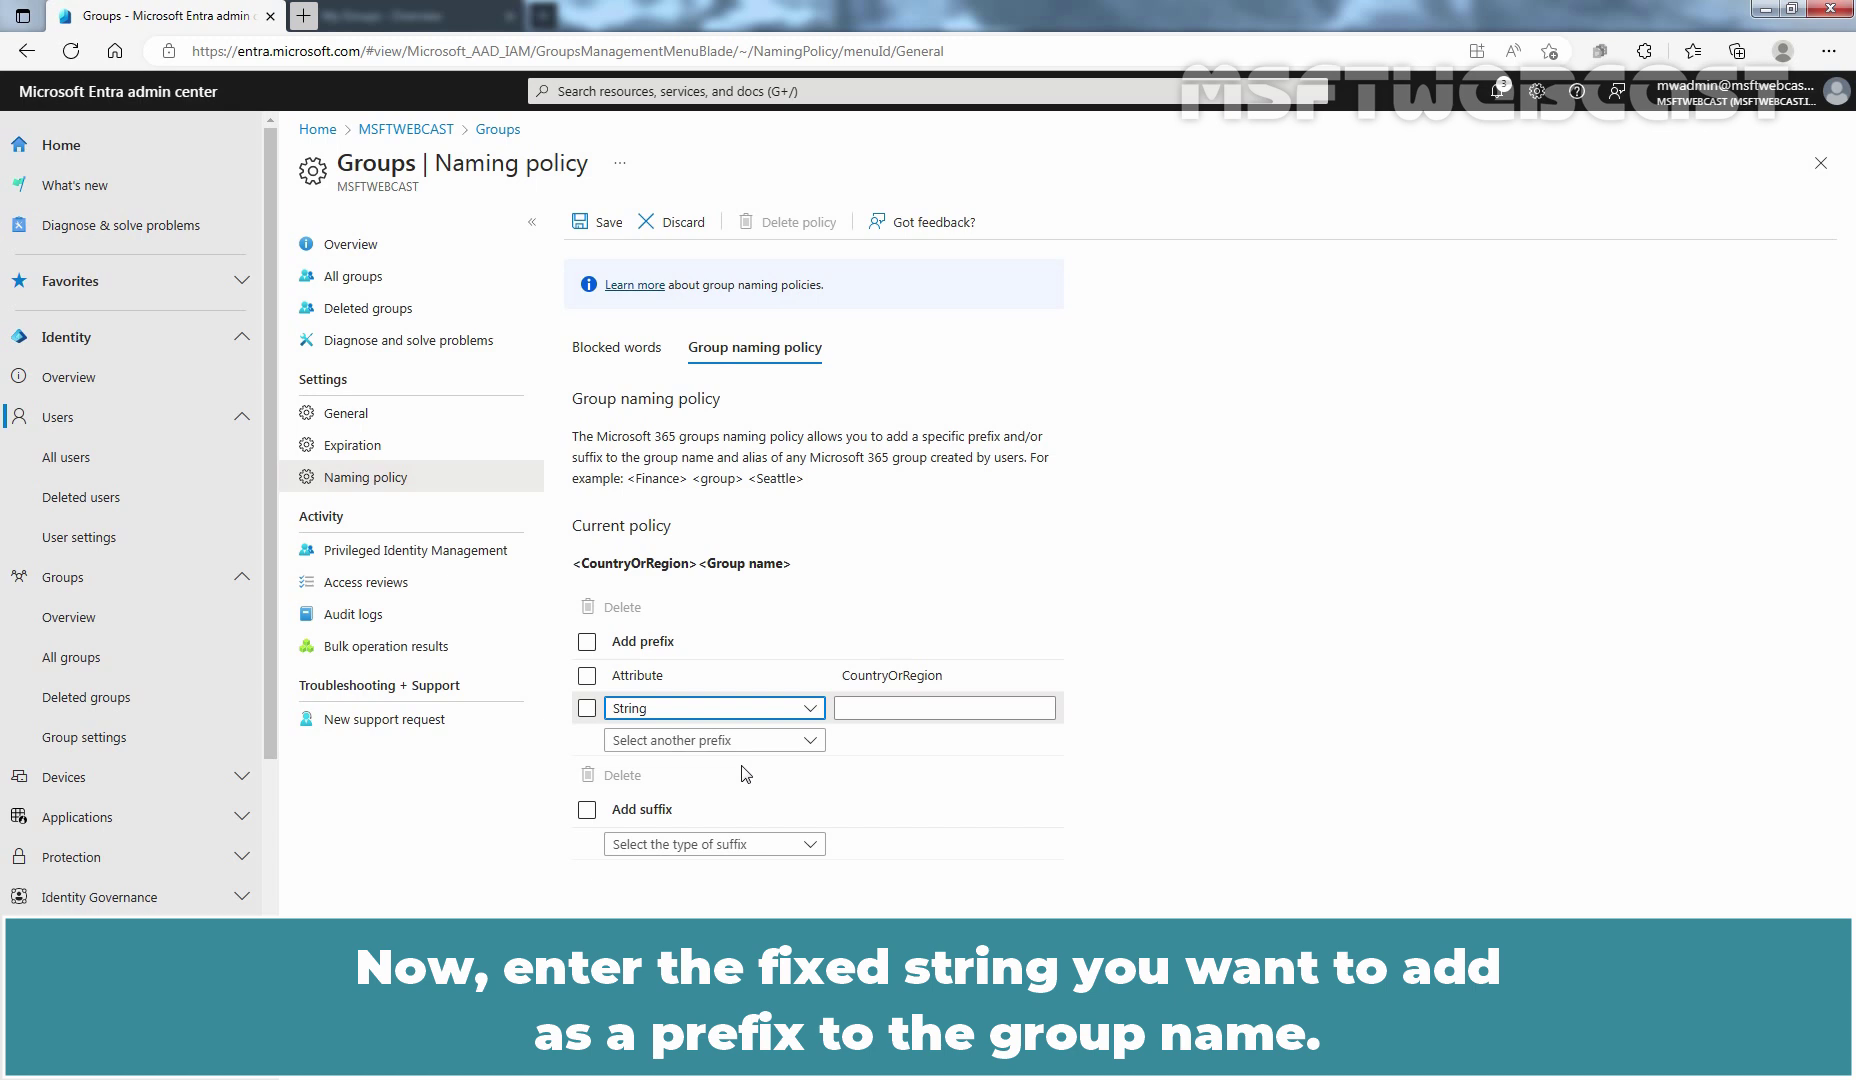
pyautogui.click(903, 708)
pyautogui.write('-')
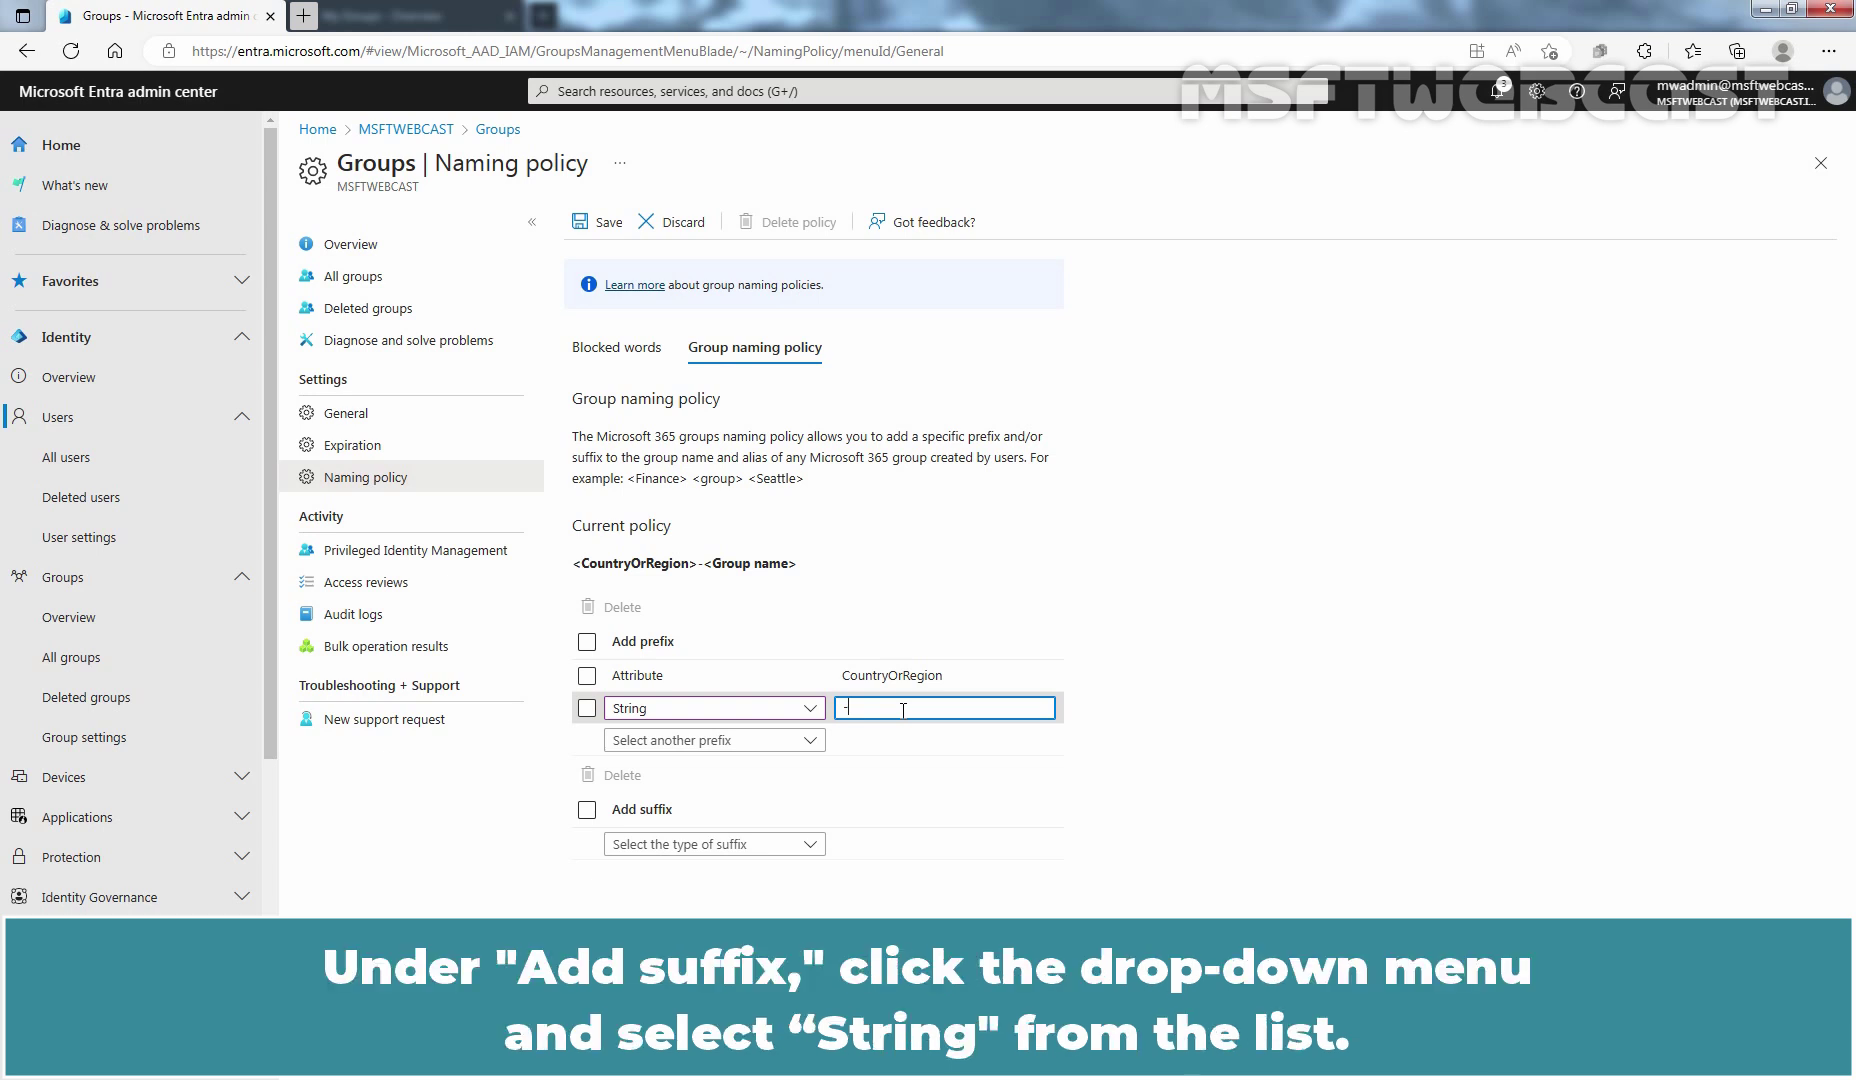
# Step: Add suffixes '-' string and Department attribute to the naming policy, then save
pyautogui.click(700, 844)
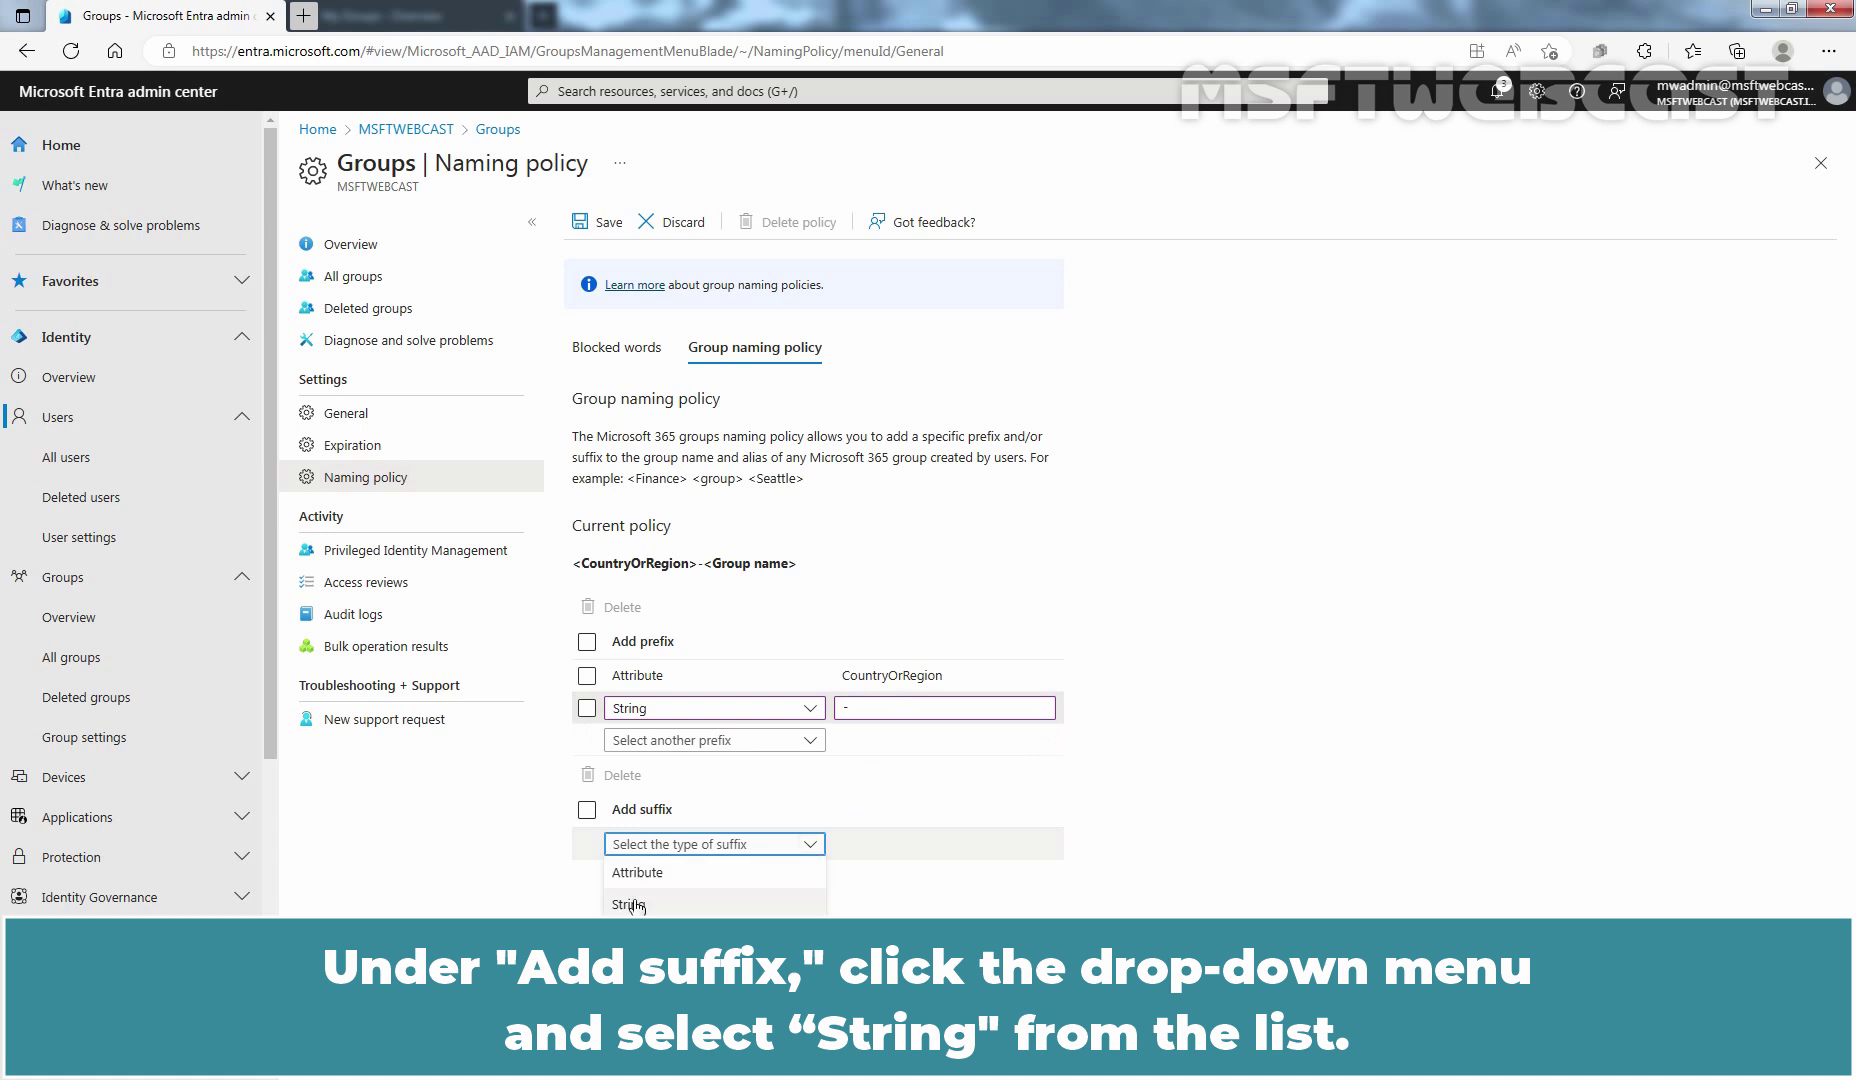
pyautogui.click(630, 905)
pyautogui.click(866, 848)
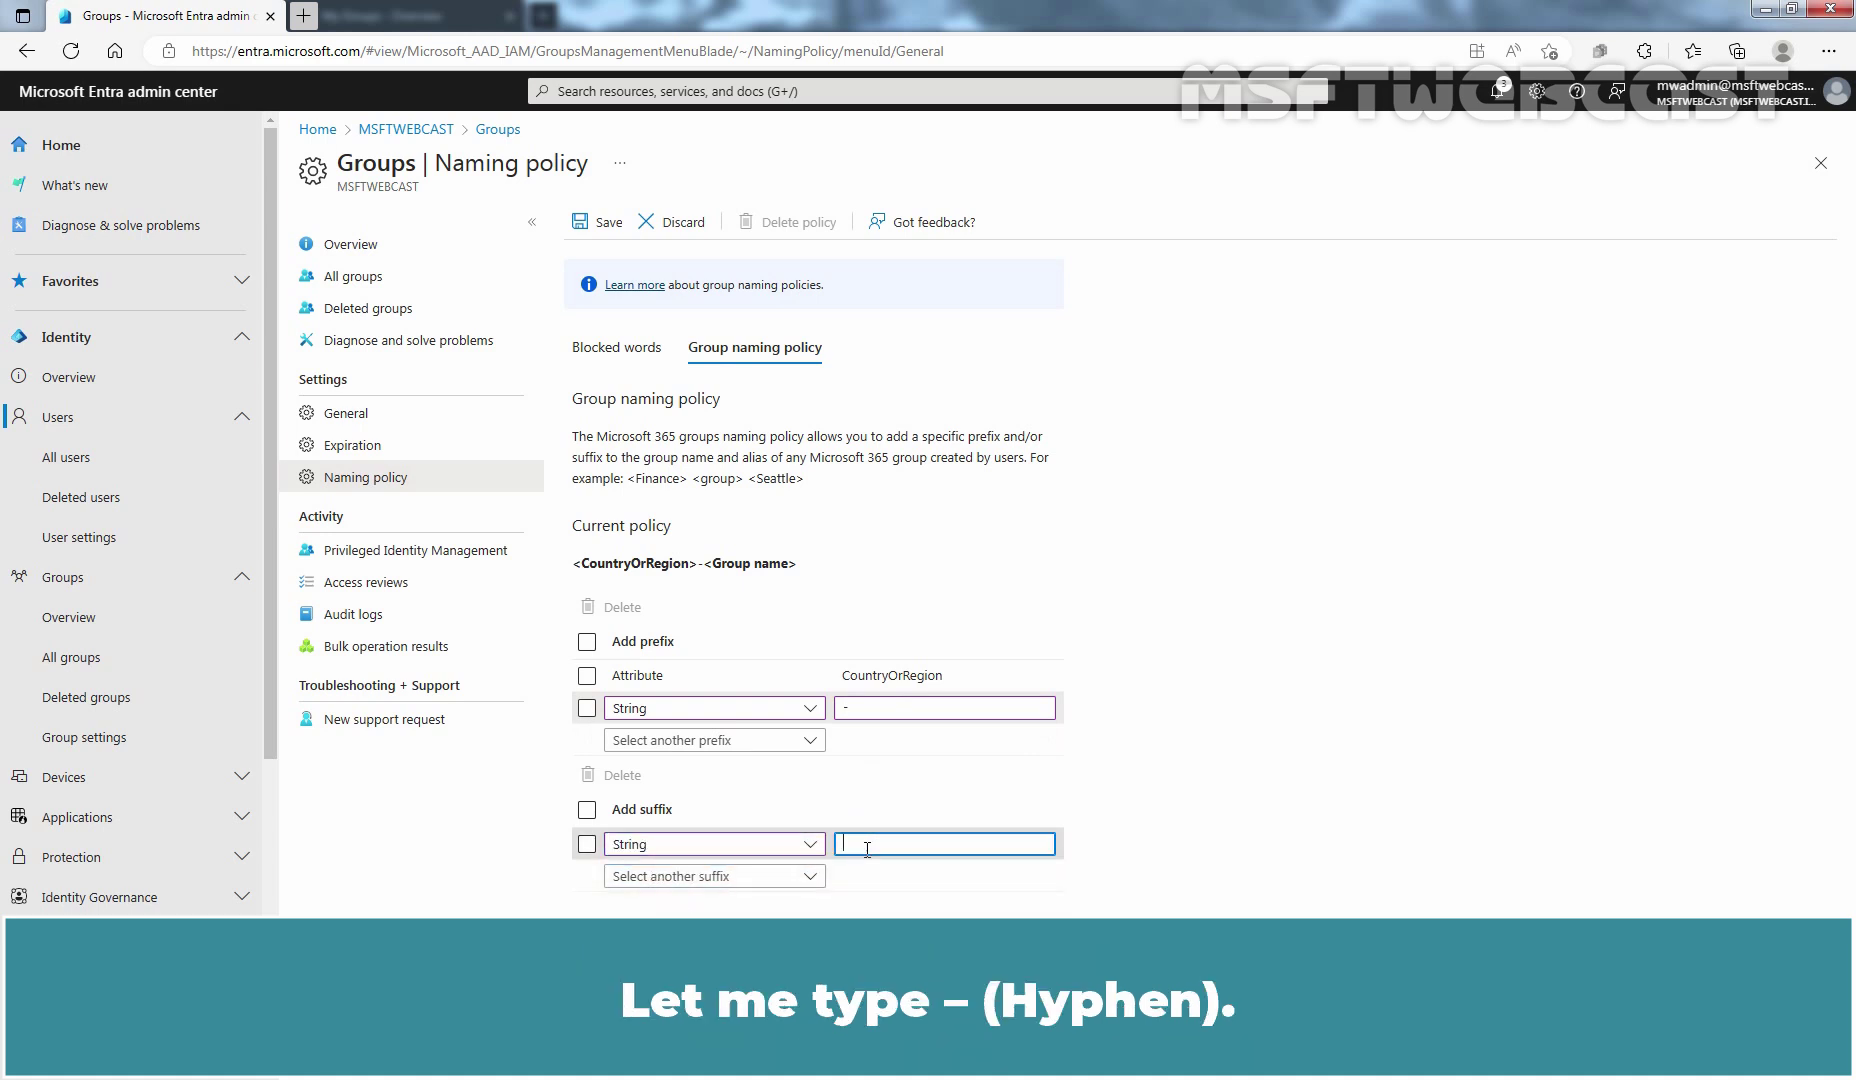
pyautogui.write('-')
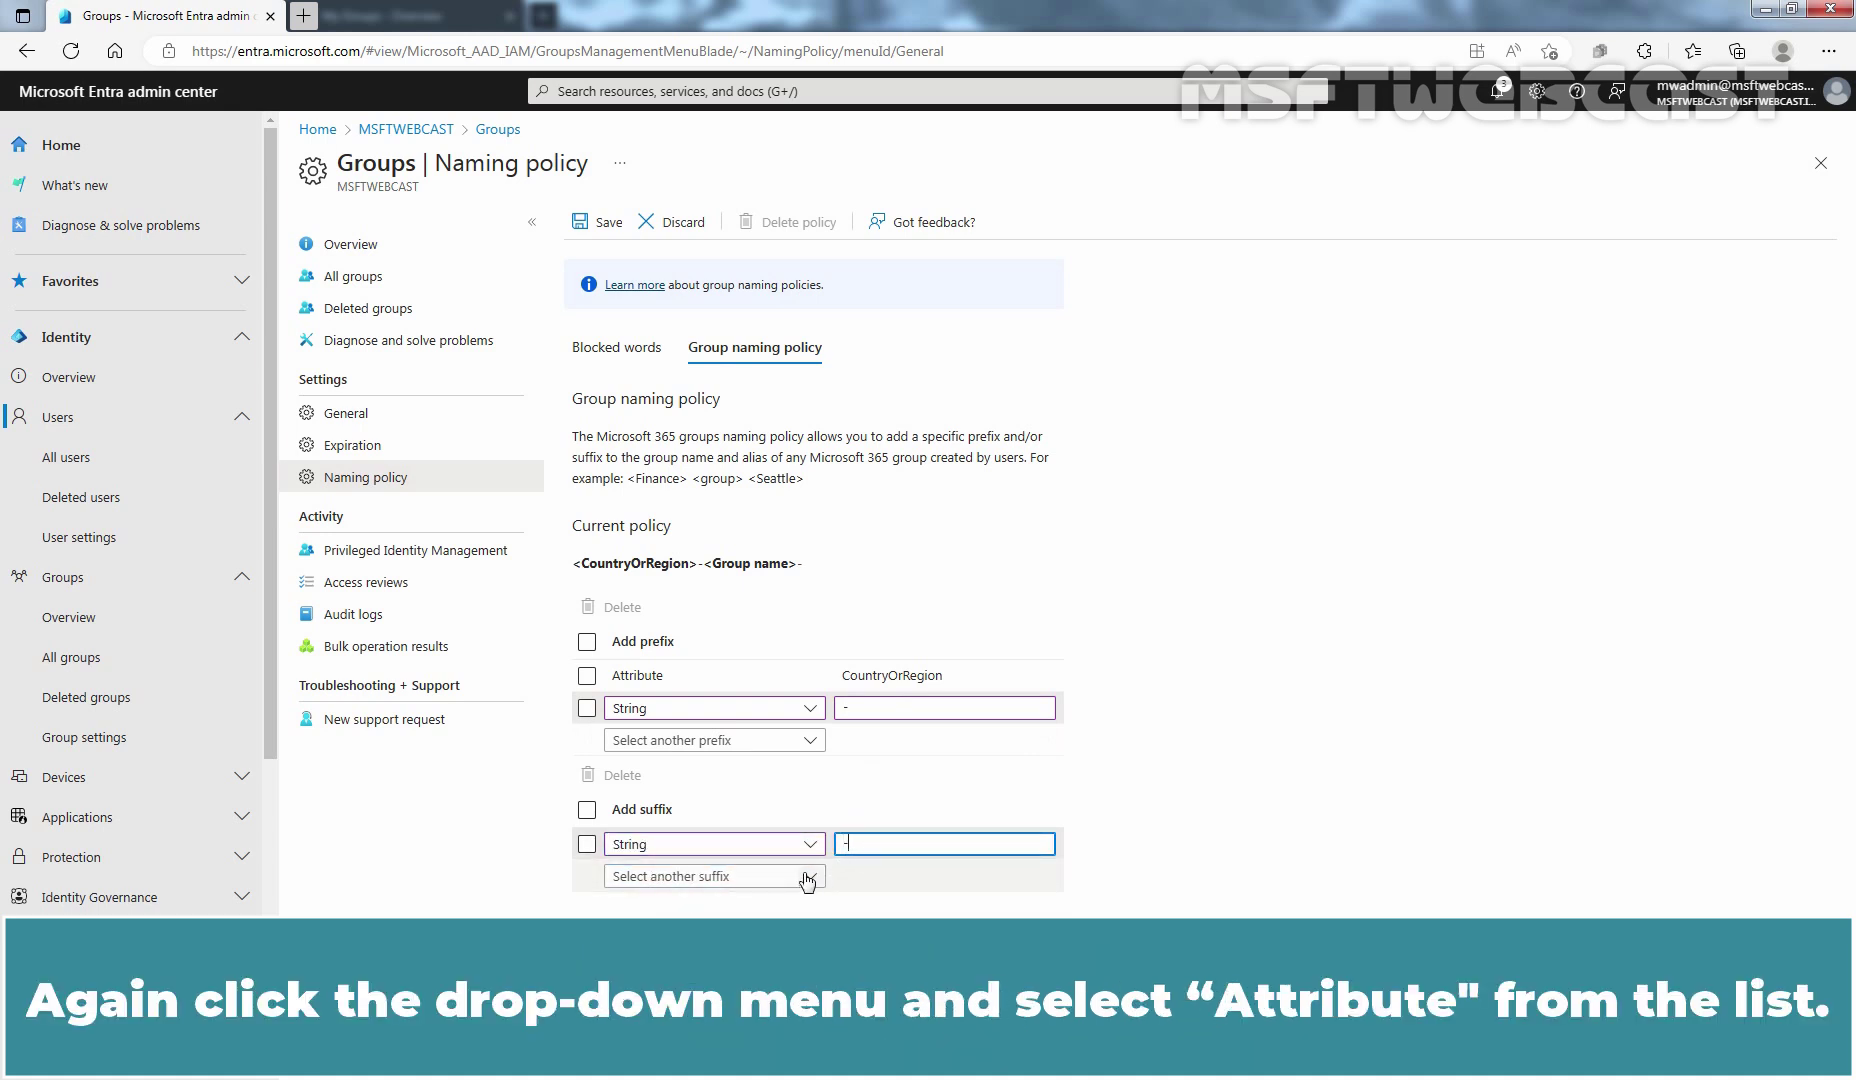
pyautogui.click(808, 878)
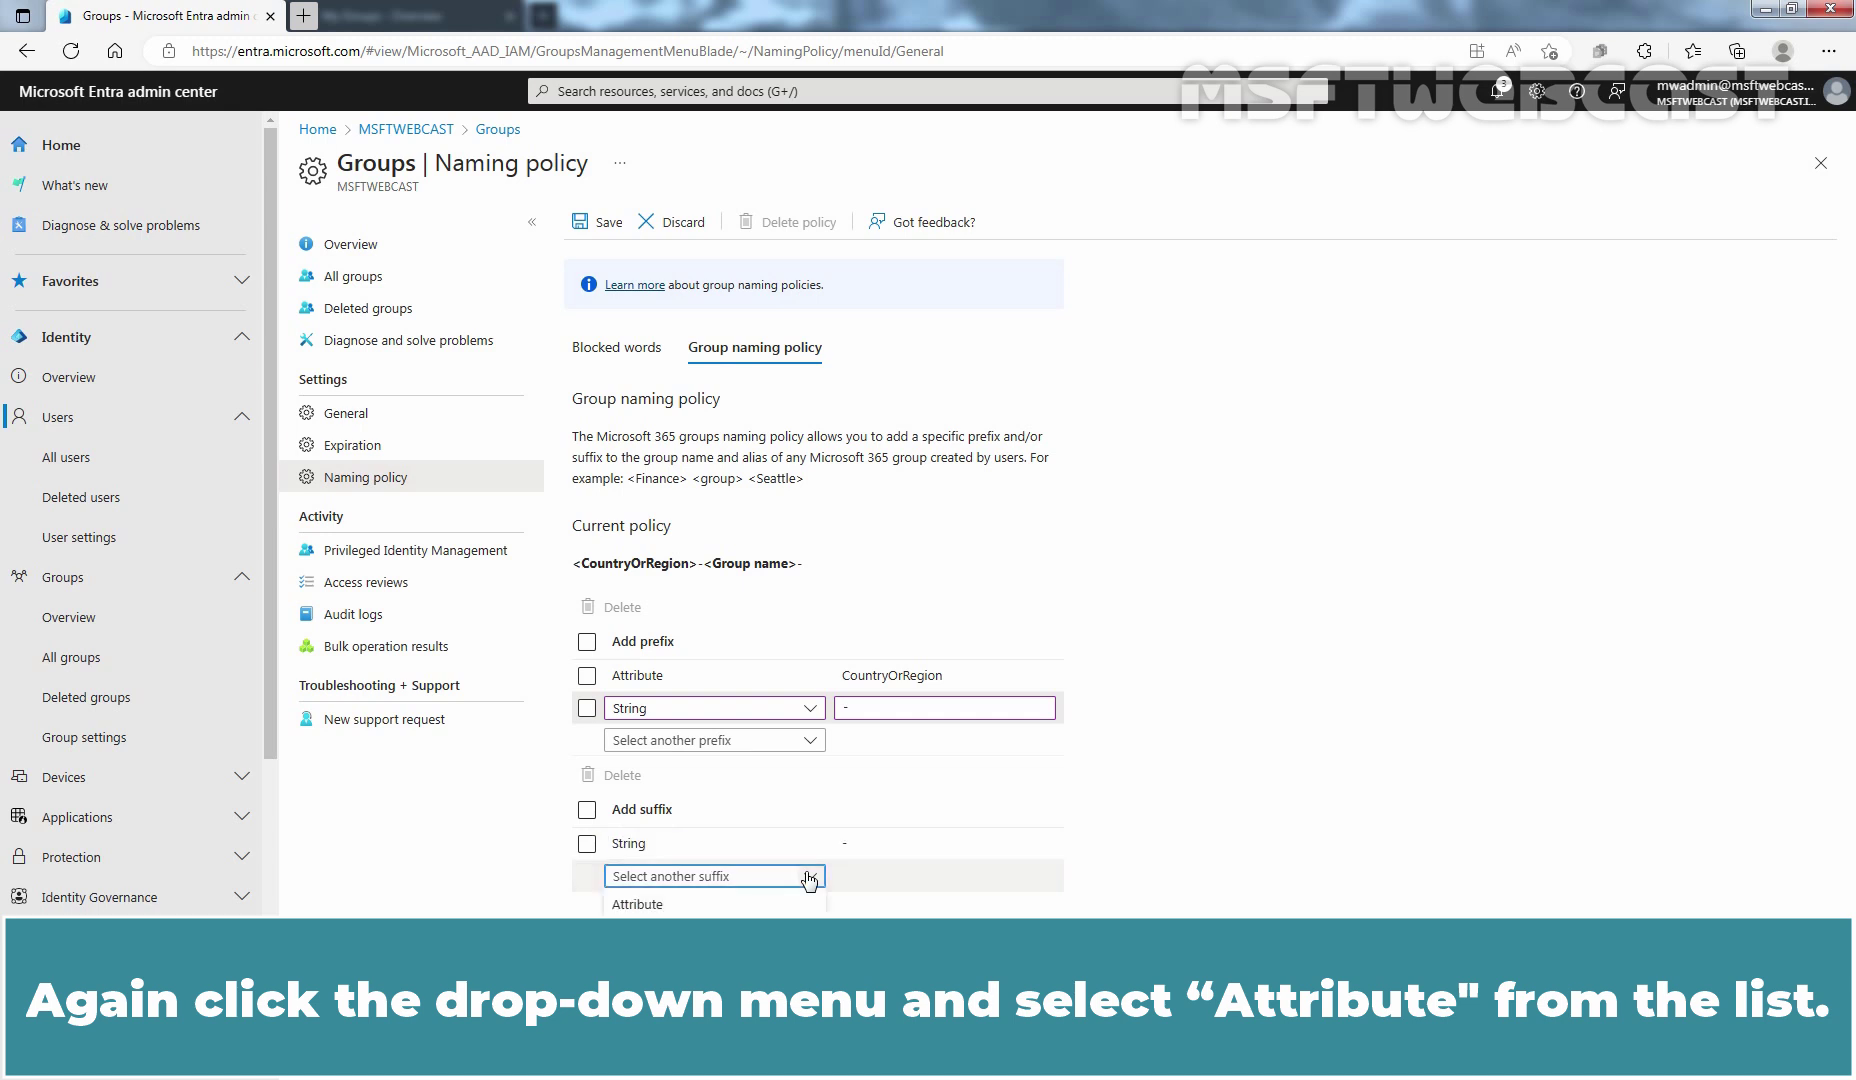
pyautogui.click(716, 908)
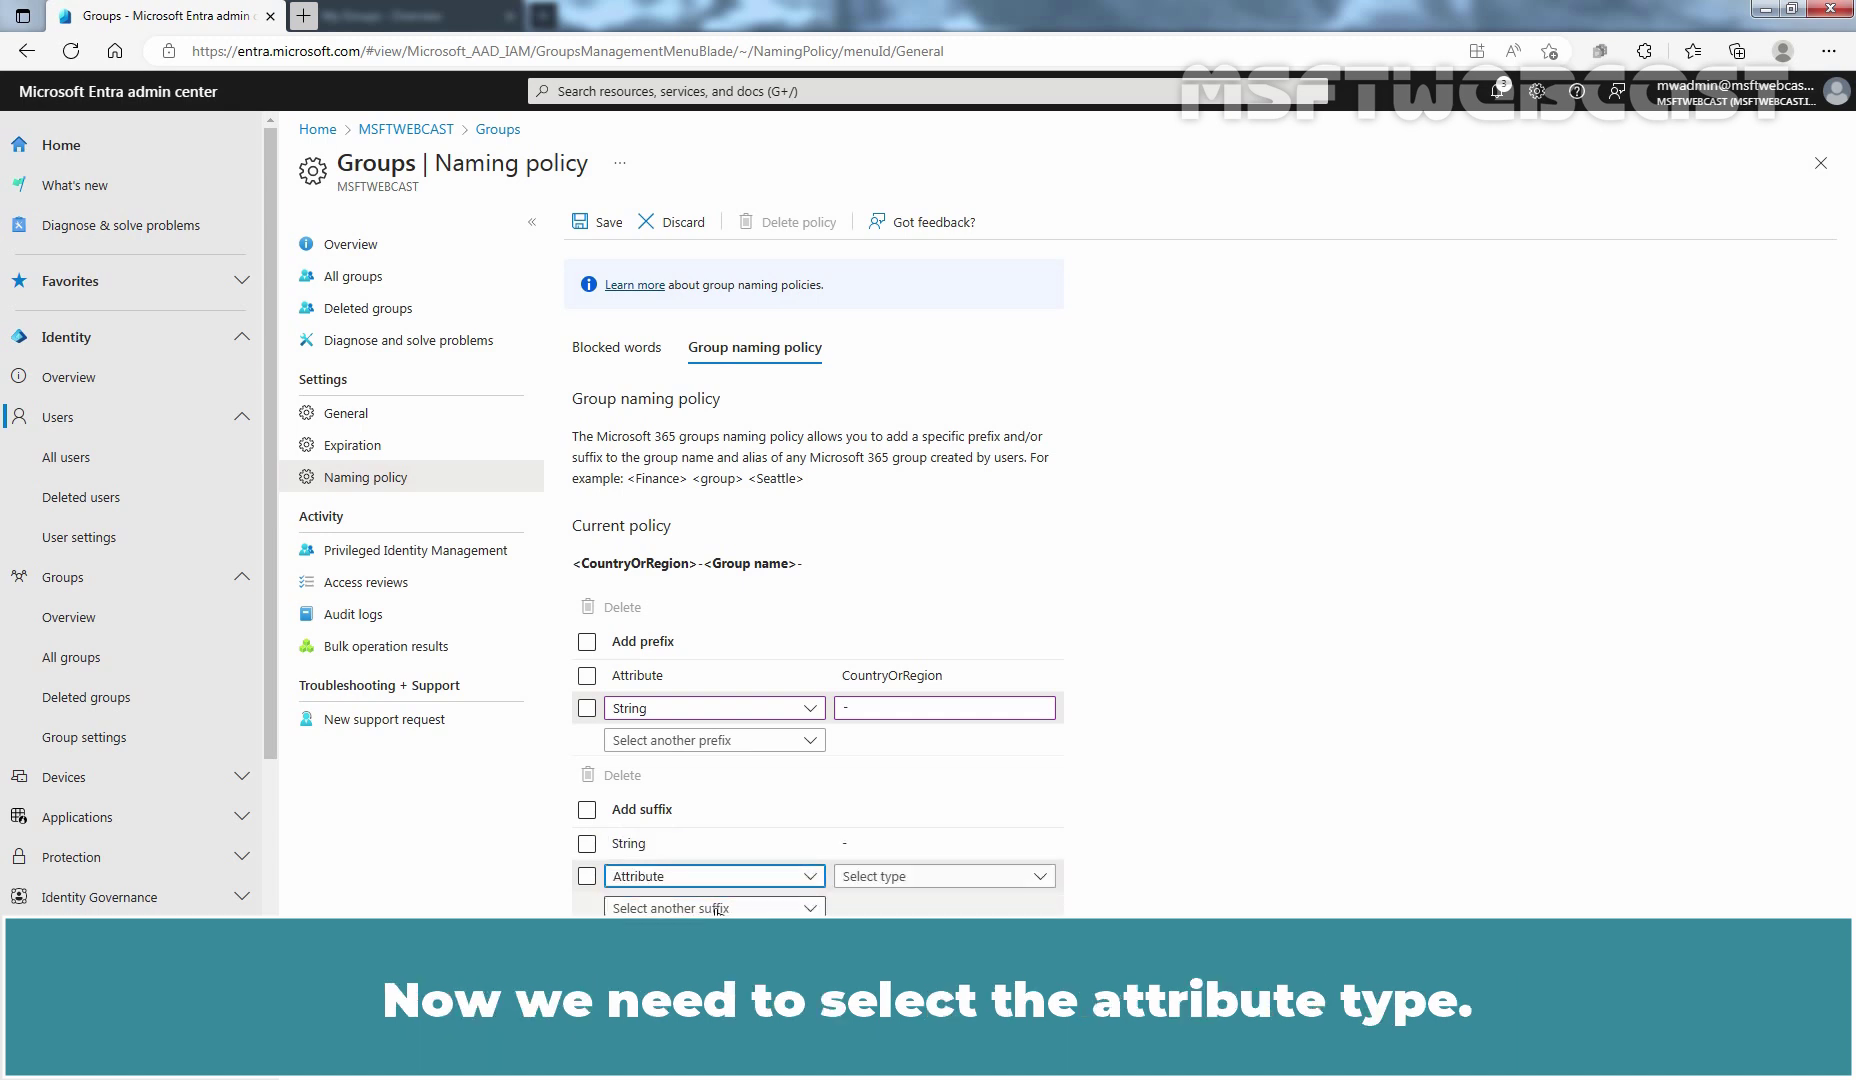
pyautogui.click(1041, 878)
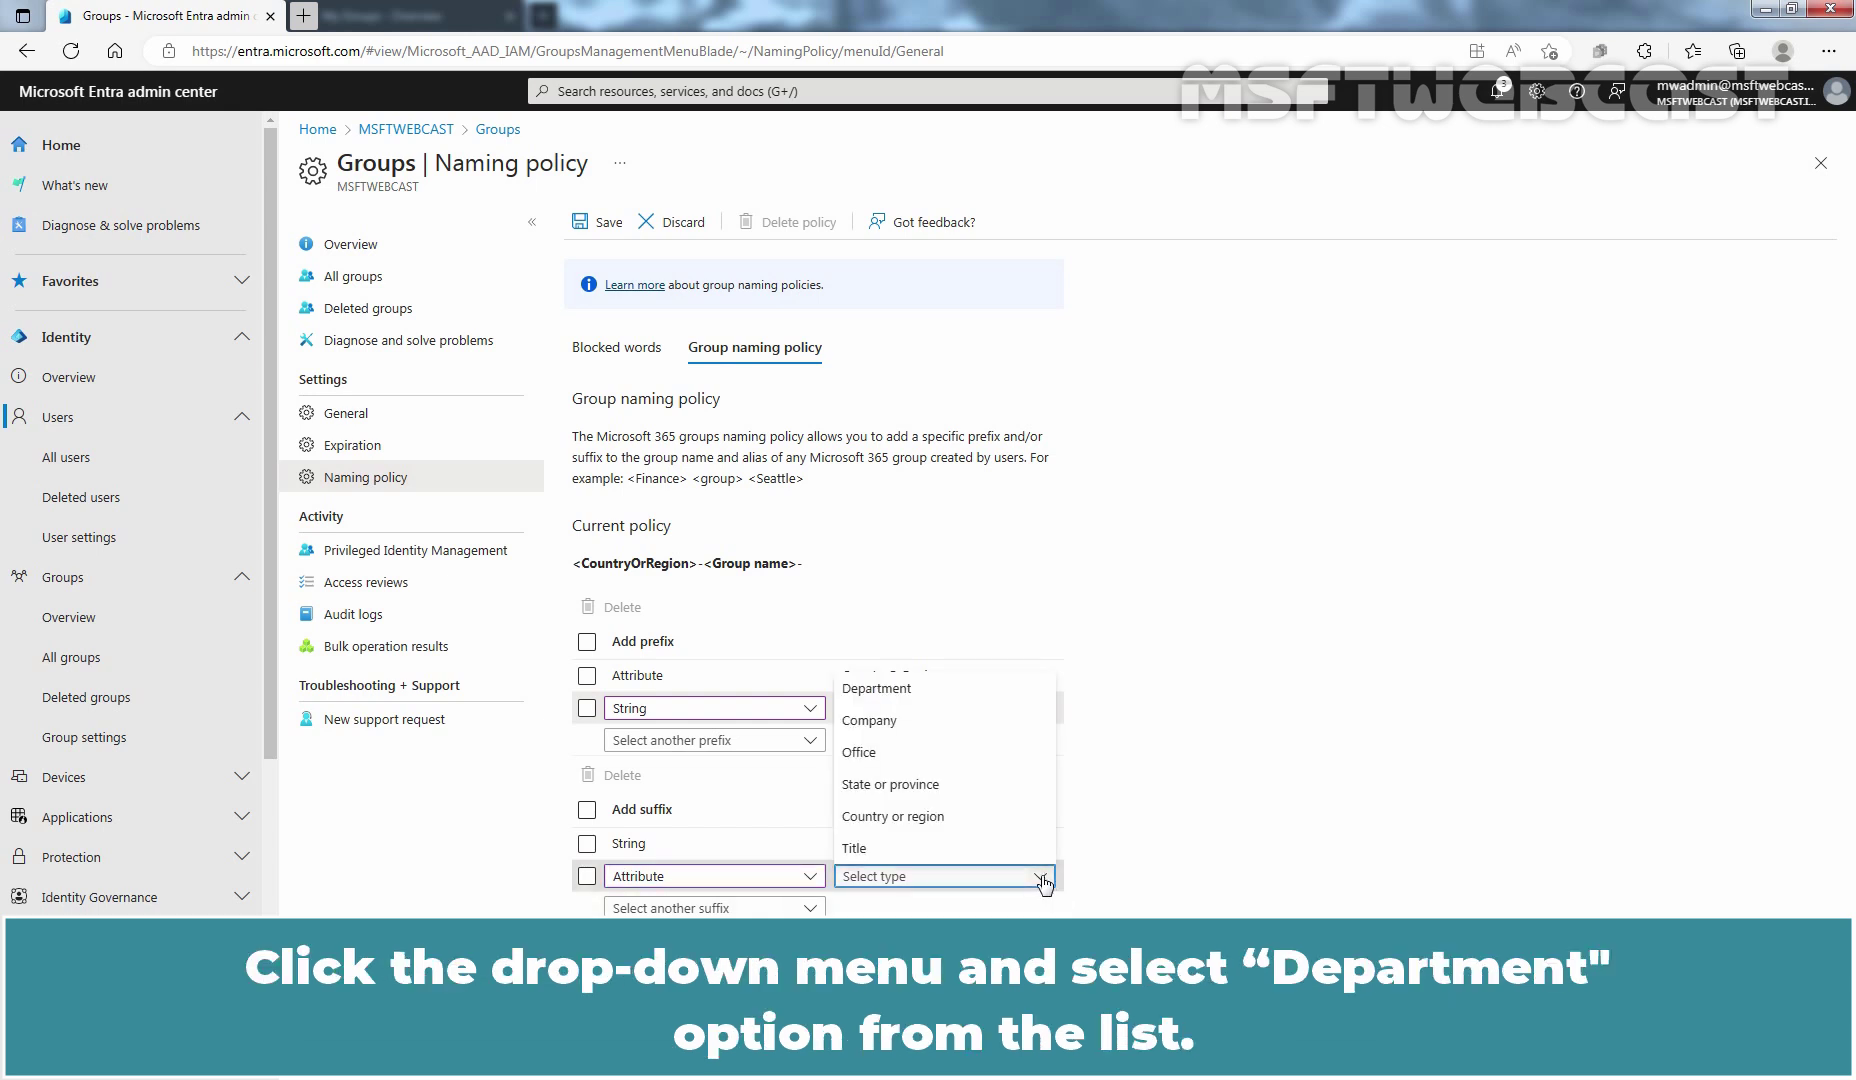
pyautogui.click(1005, 692)
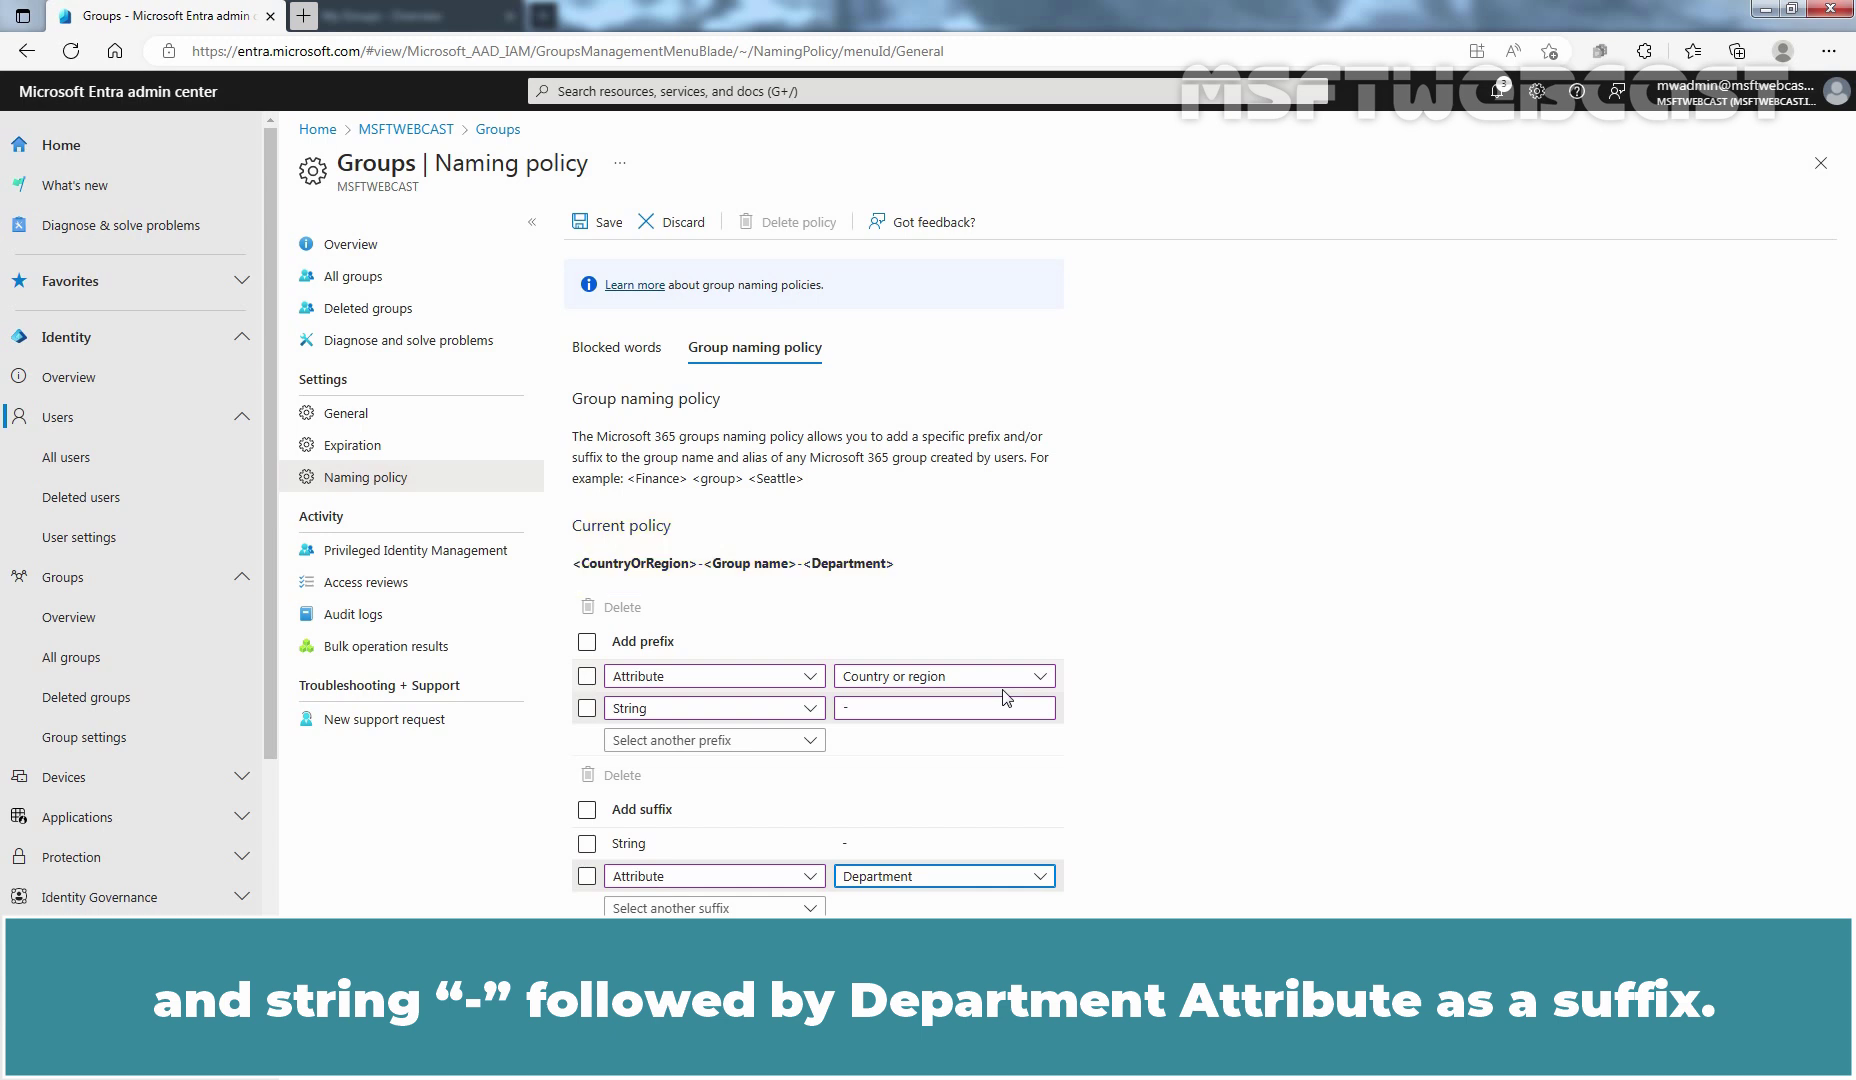
pyautogui.click(603, 222)
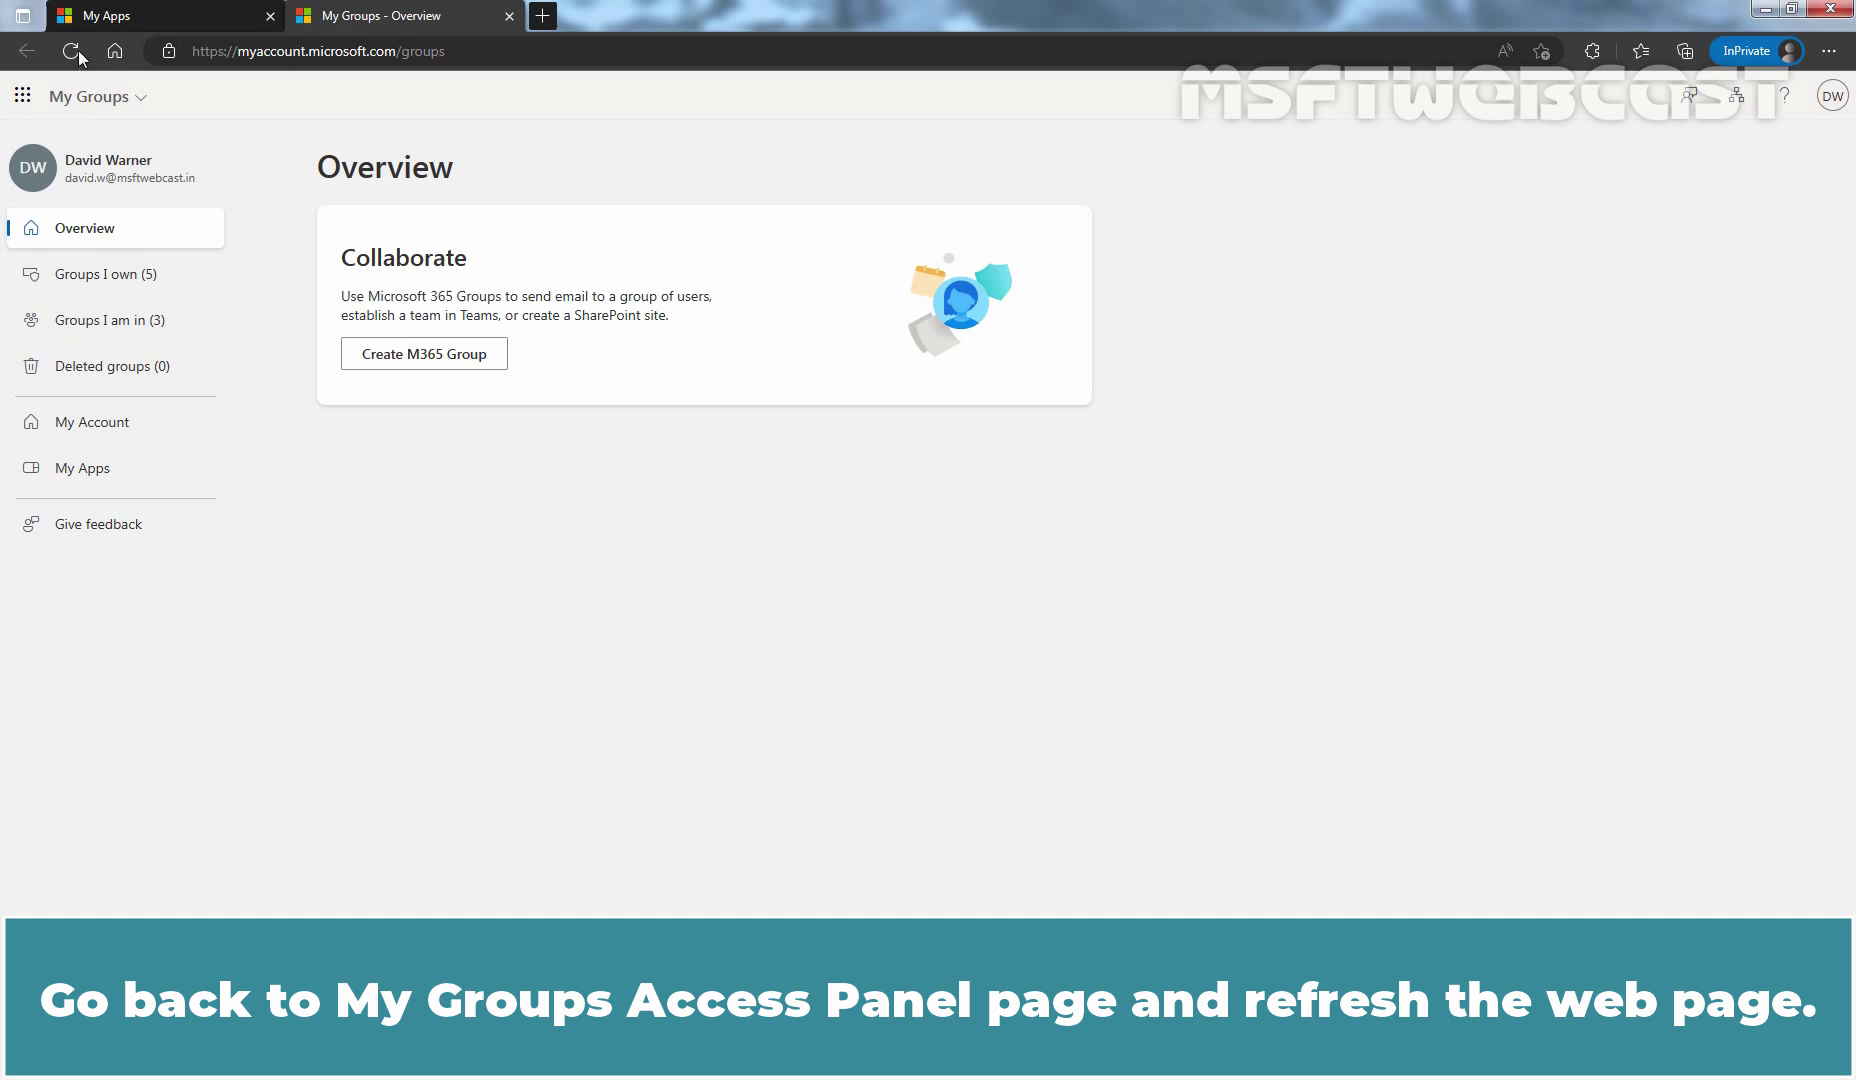
# Step: Refresh My Groups and create Microsoft 365 group 'YouTube', open to join for all users
pyautogui.click(77, 54)
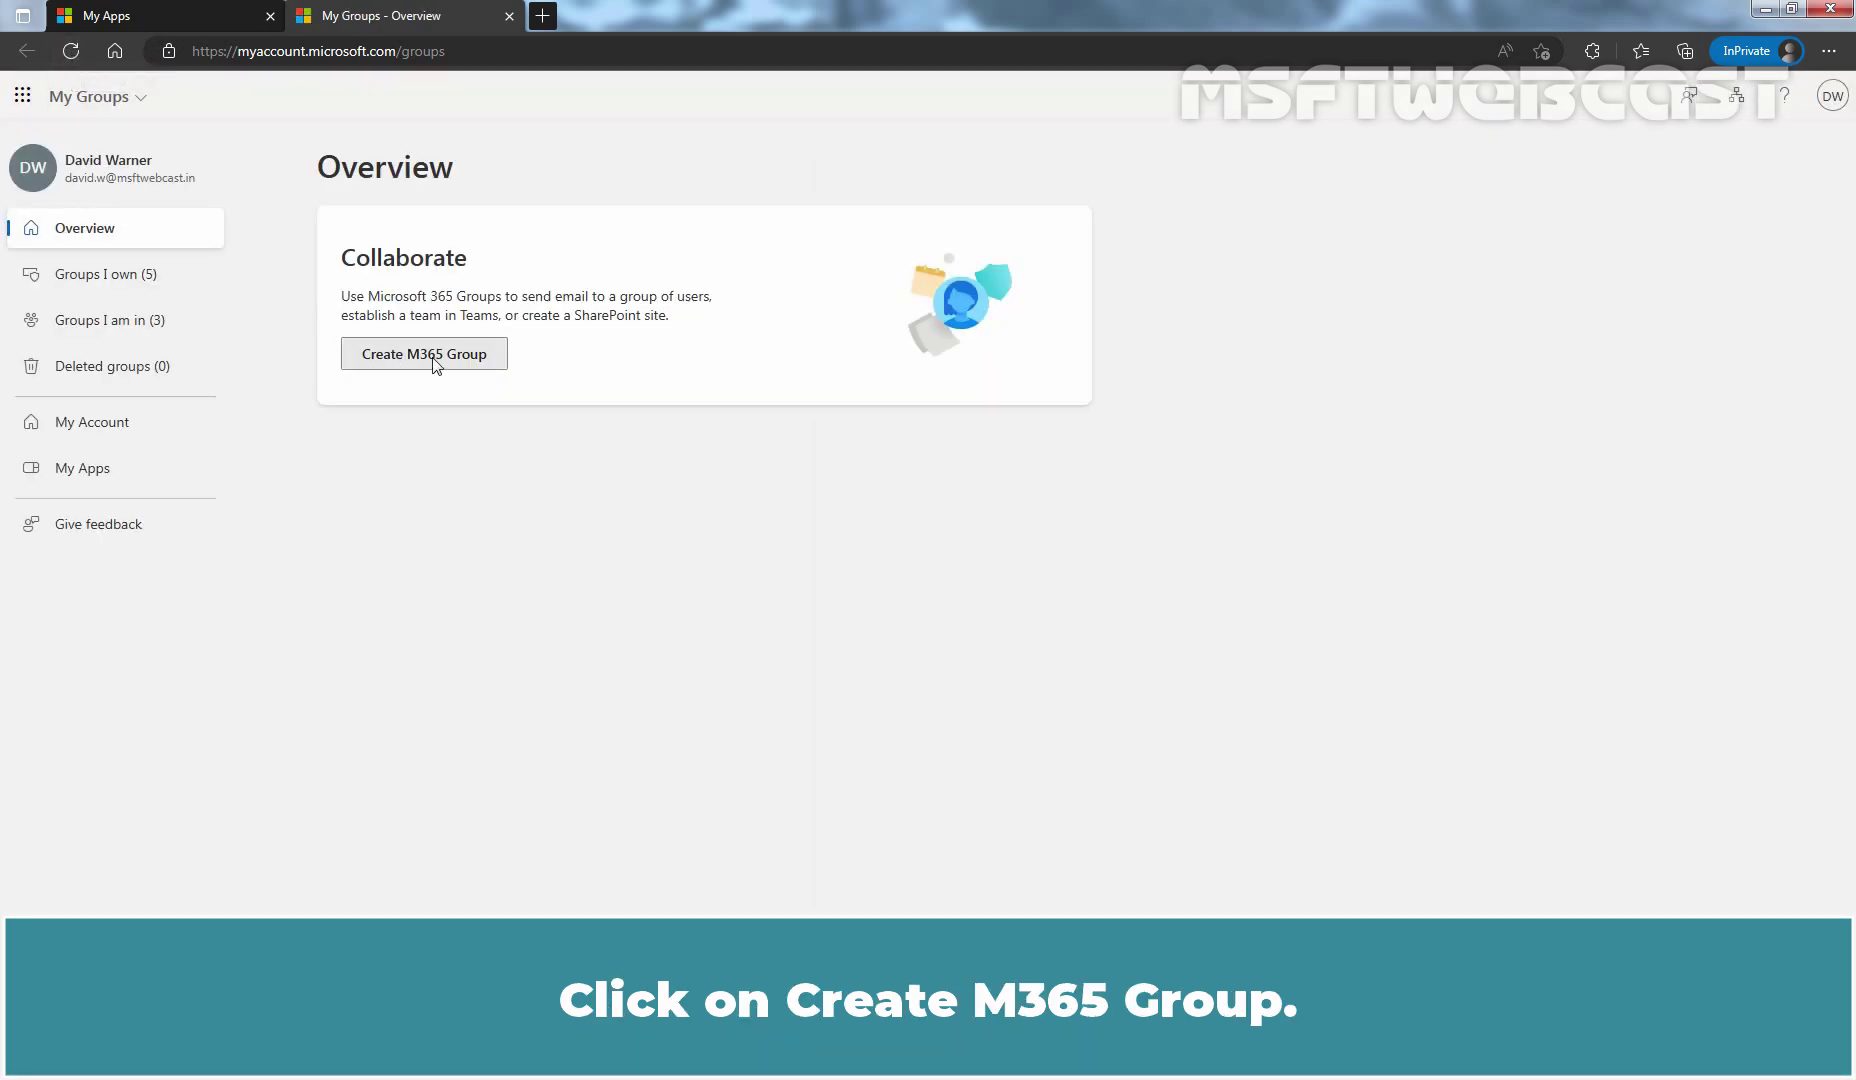
pyautogui.click(434, 360)
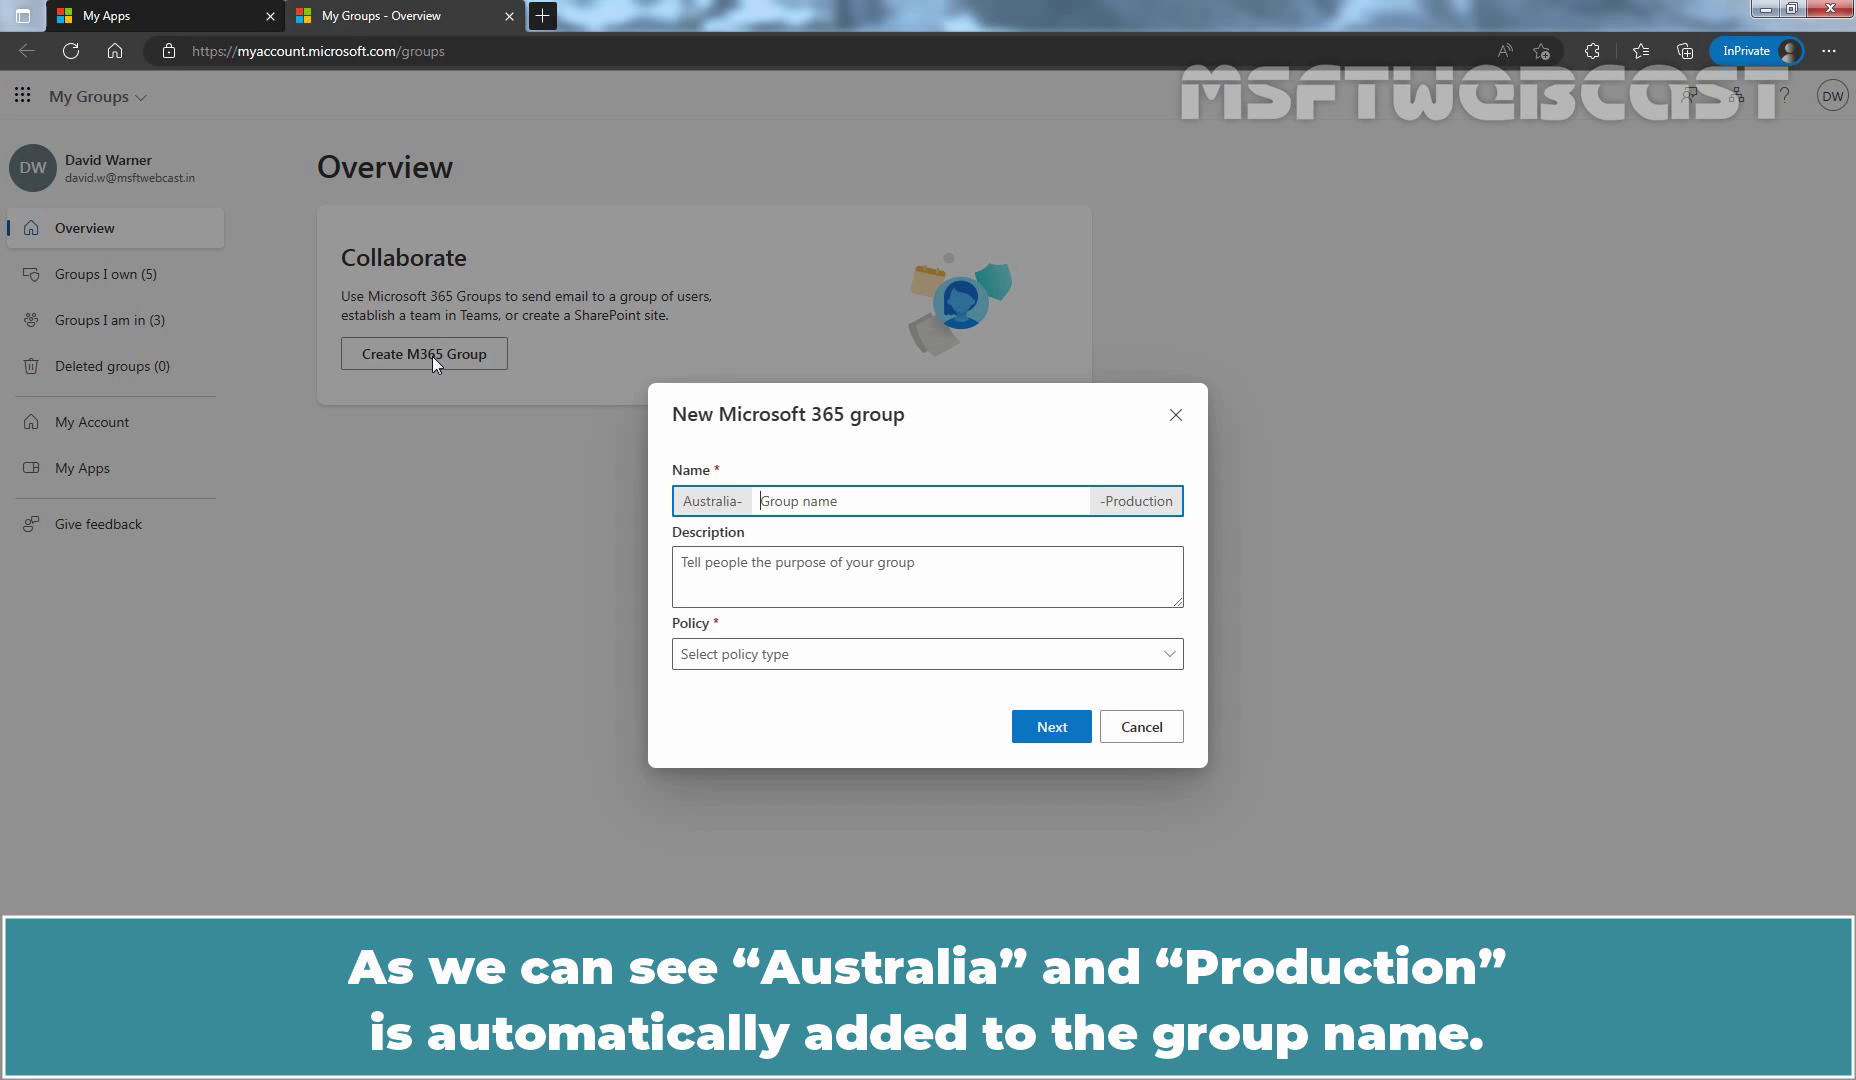
pyautogui.write('YouT')
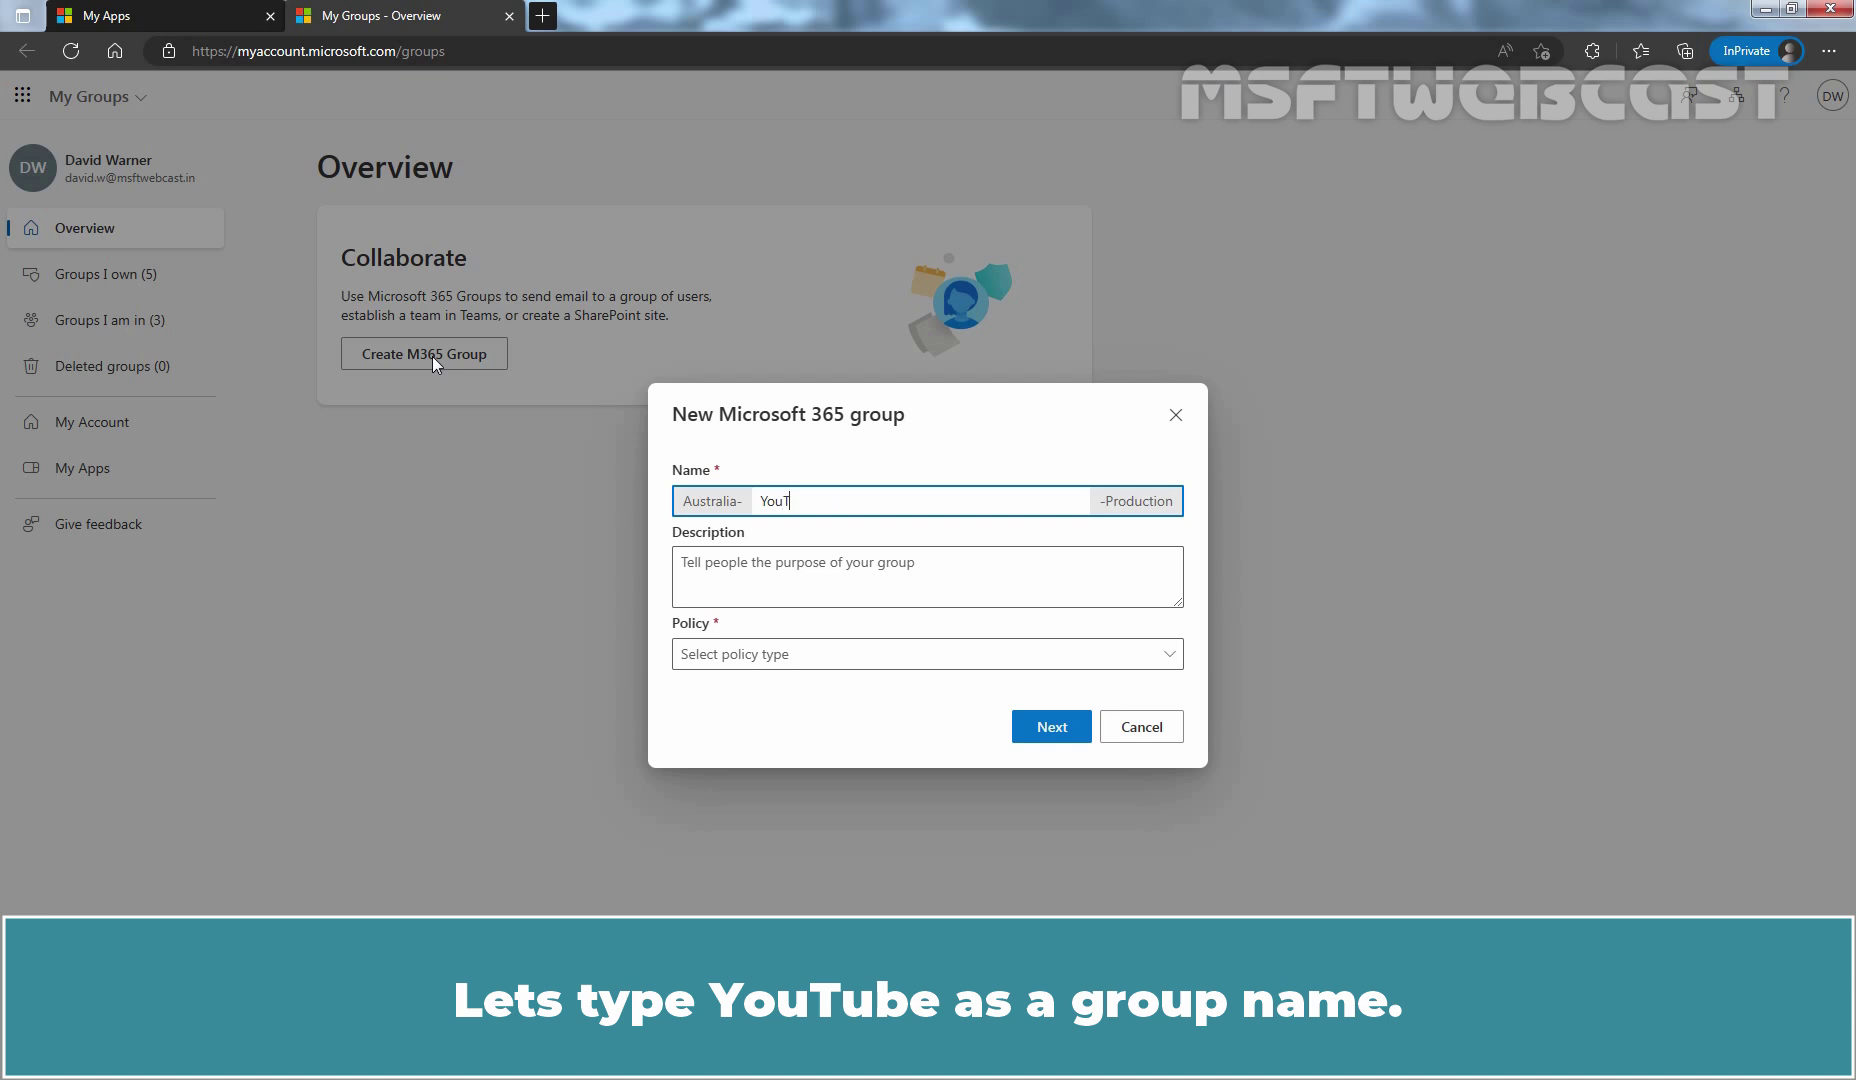
pyautogui.write('ube')
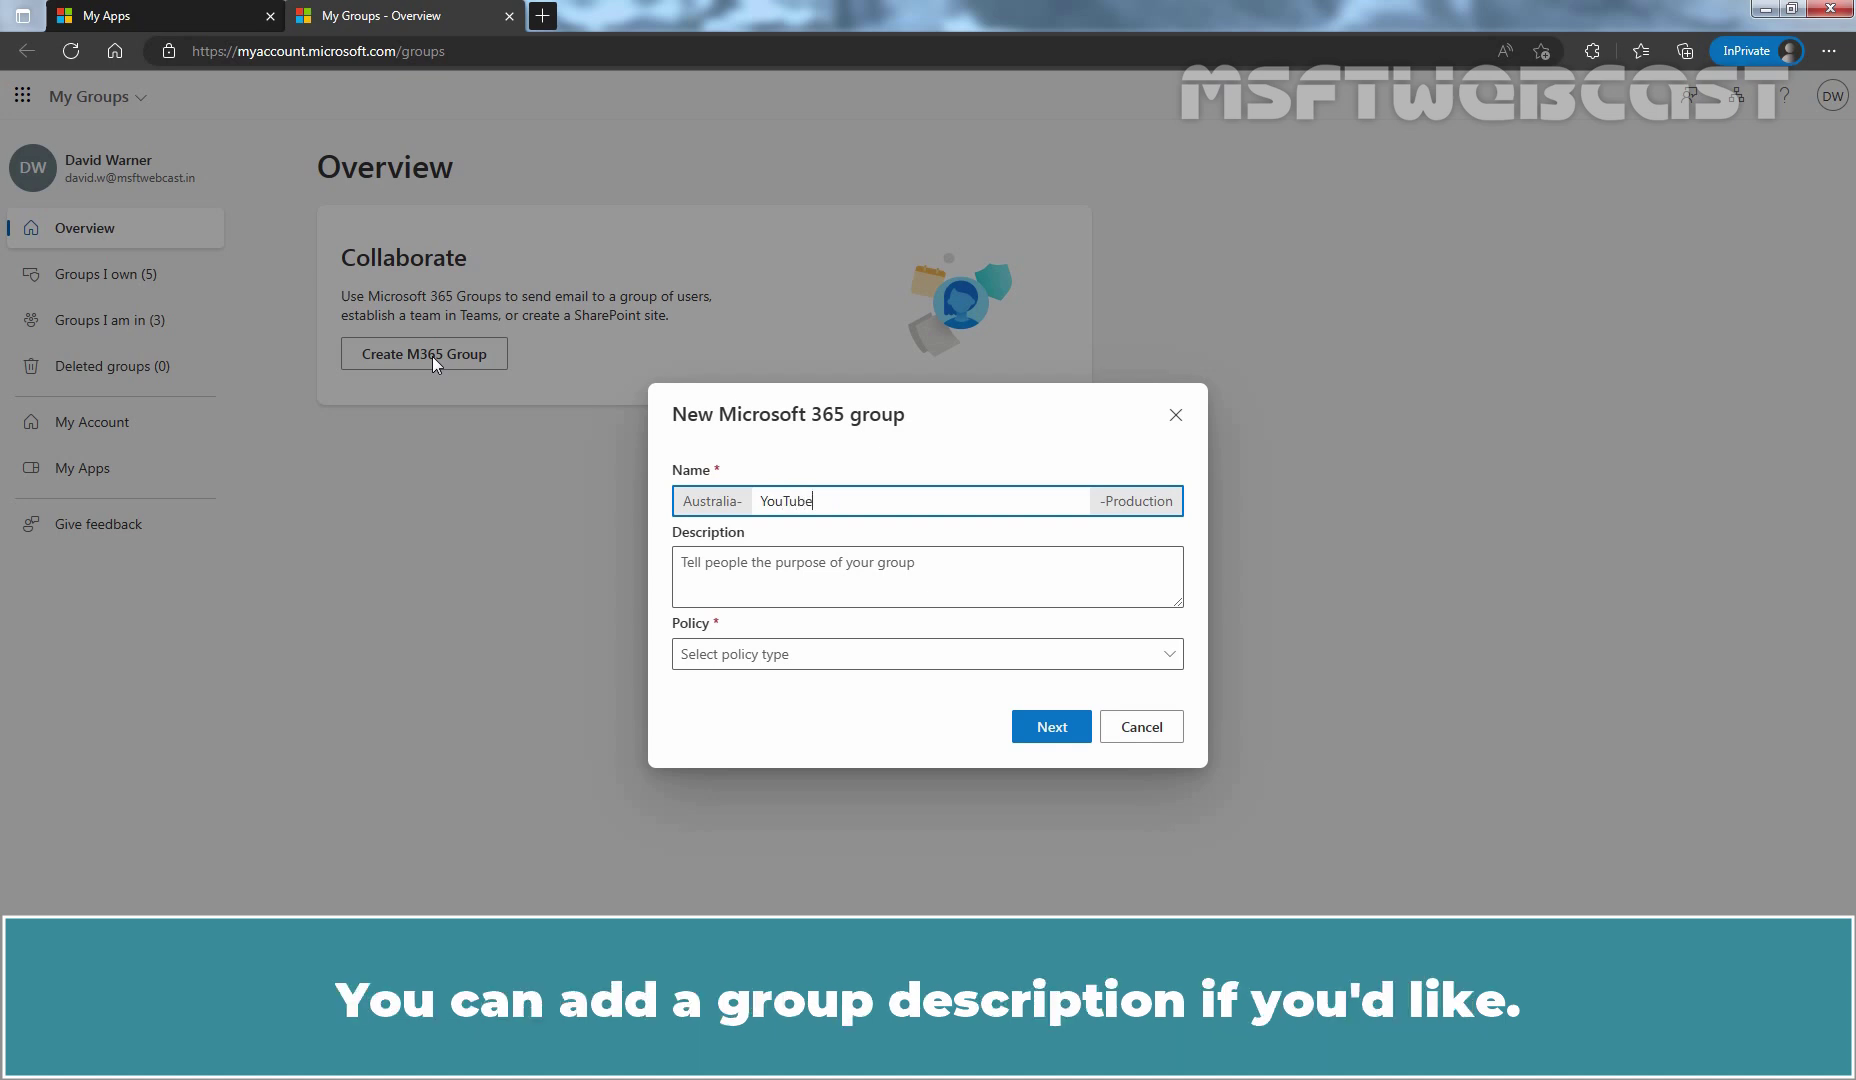
pyautogui.click(795, 658)
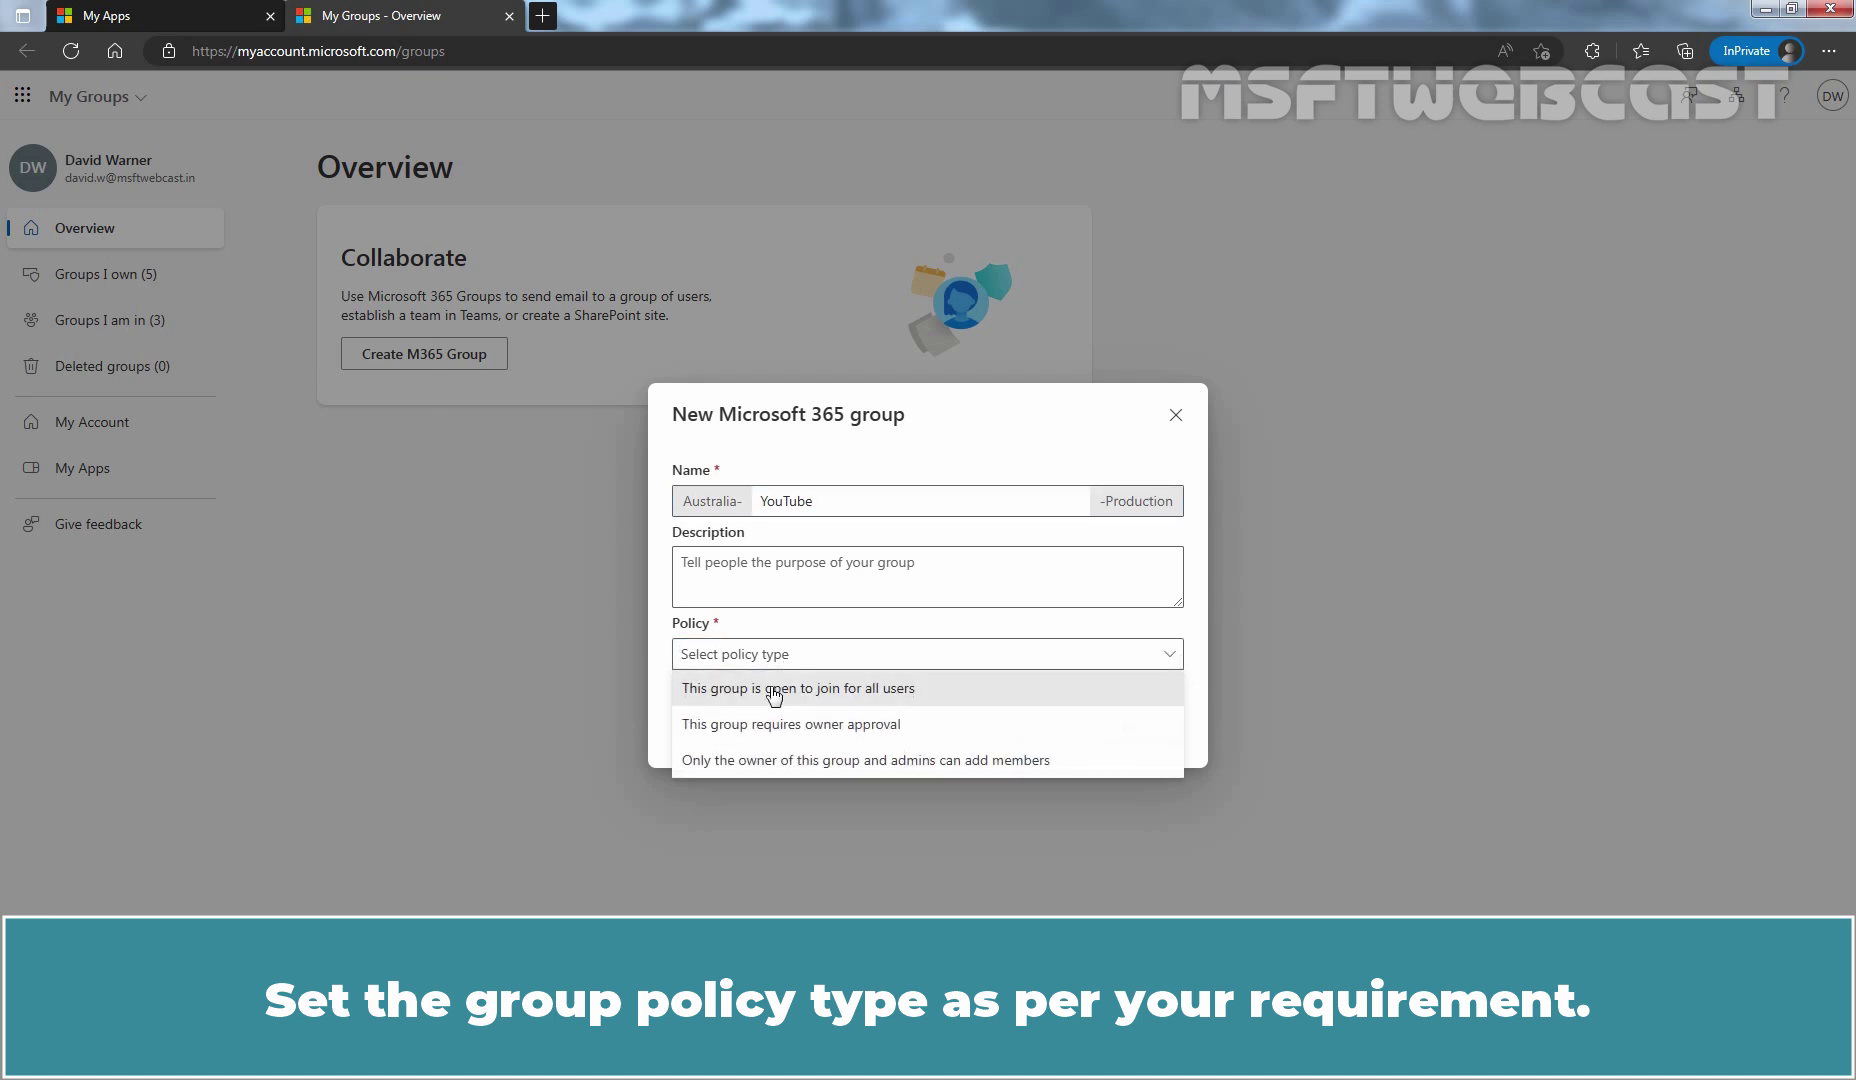
pyautogui.click(774, 692)
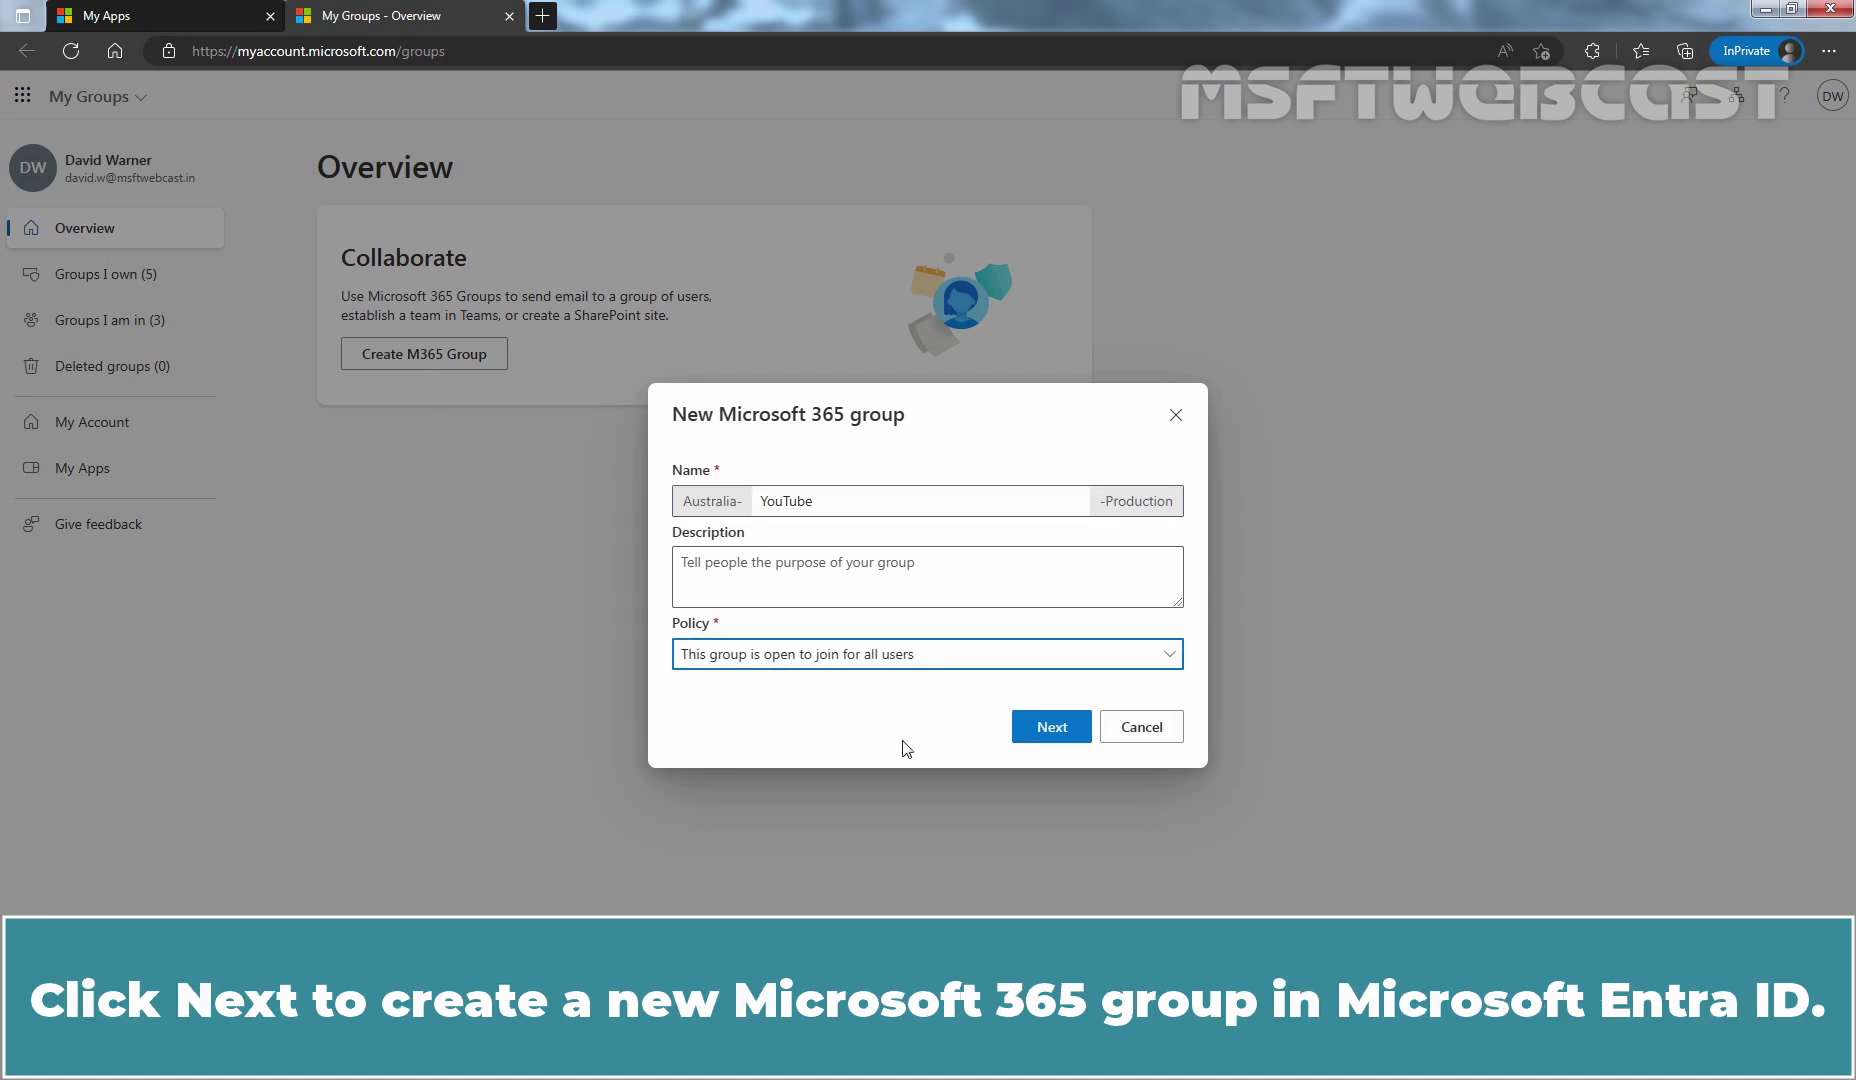
pyautogui.click(1060, 729)
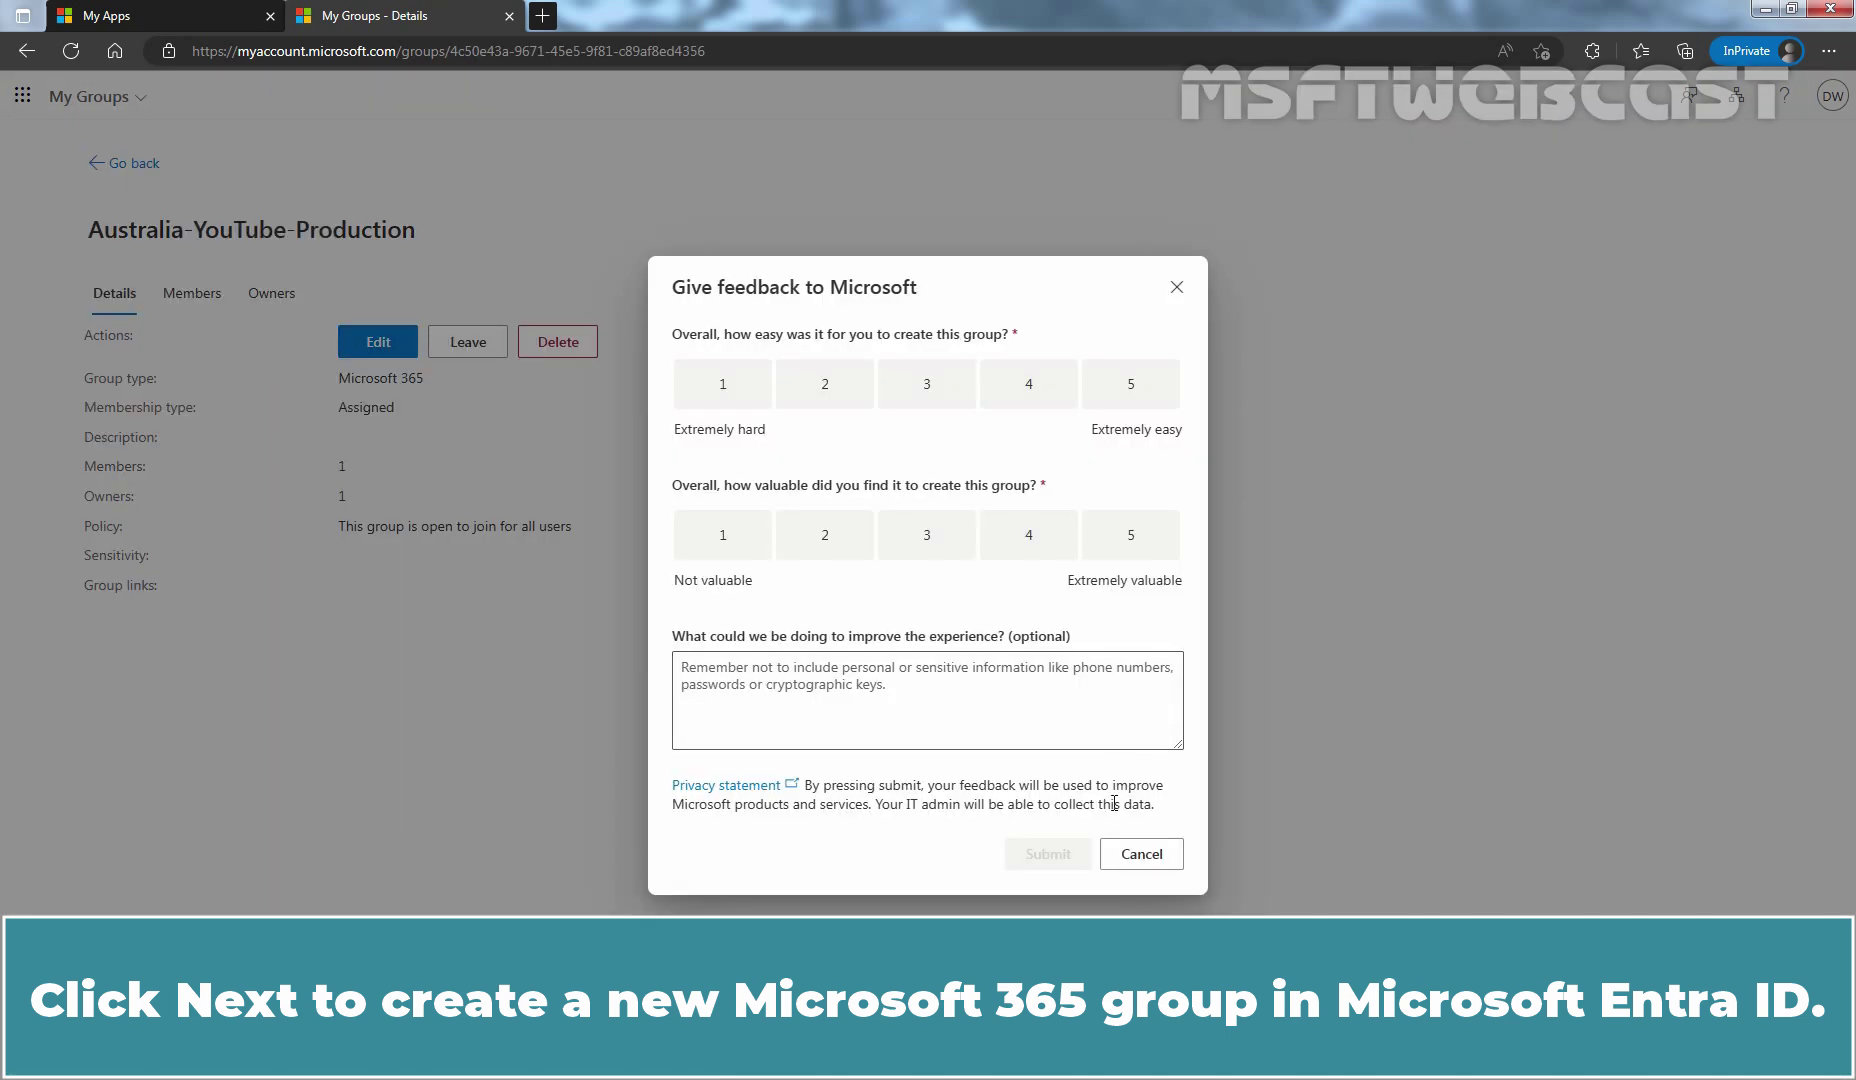
# Step: Confirm Australia-YouTube-Production appears among the six groups you own in My Groups, then return to Entra
pyautogui.click(1147, 857)
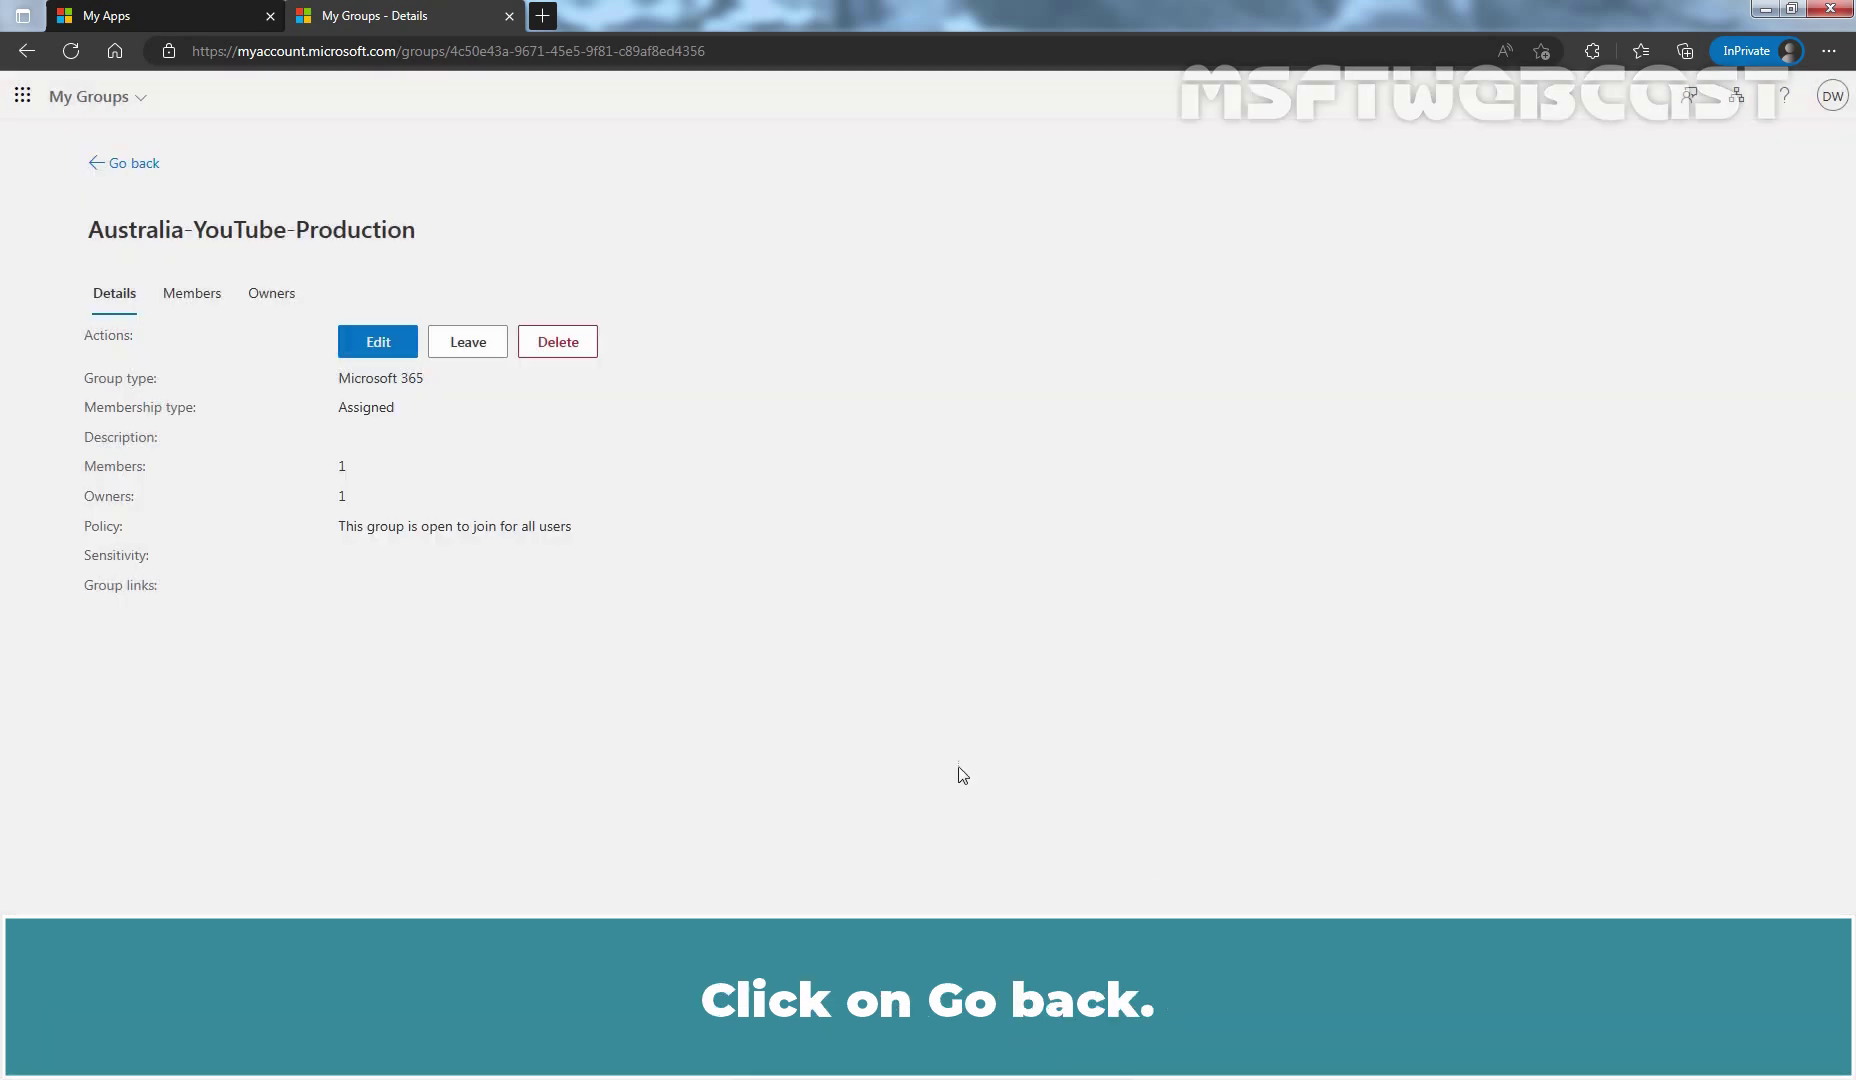
pyautogui.click(122, 164)
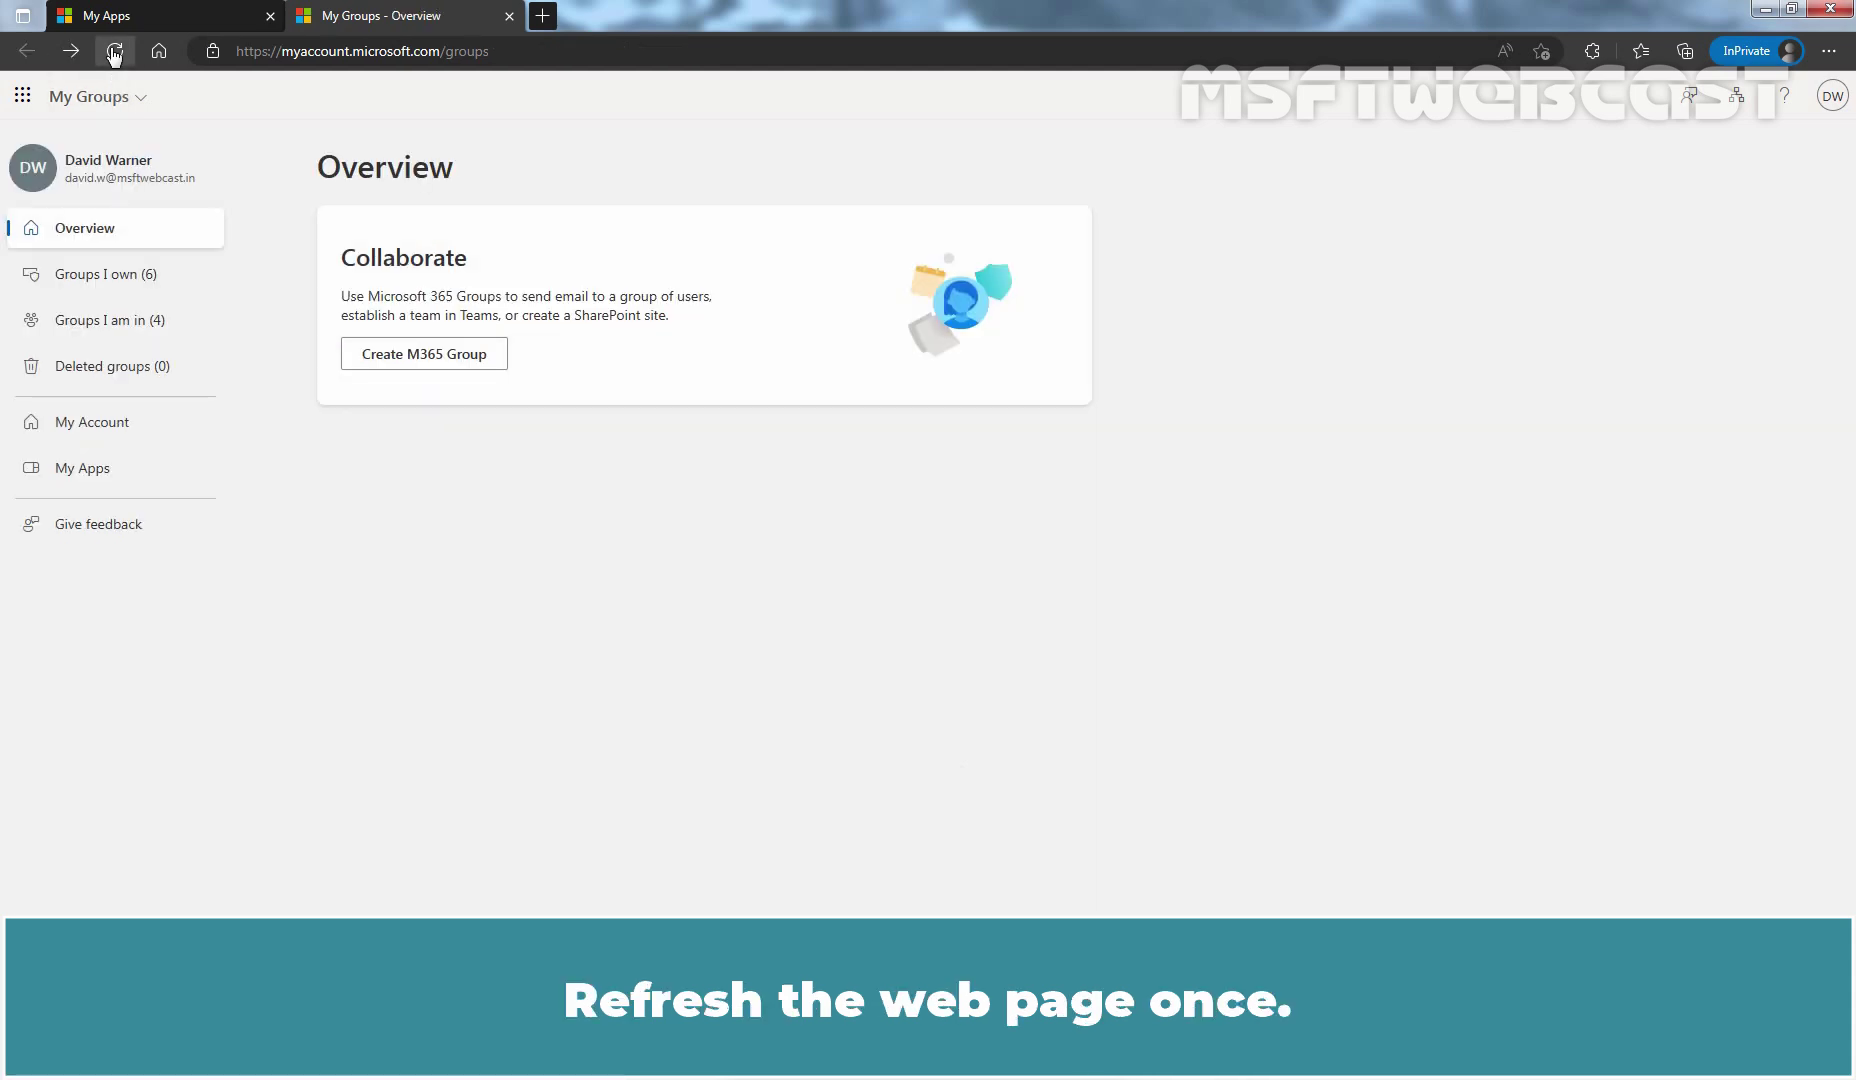
pyautogui.click(115, 51)
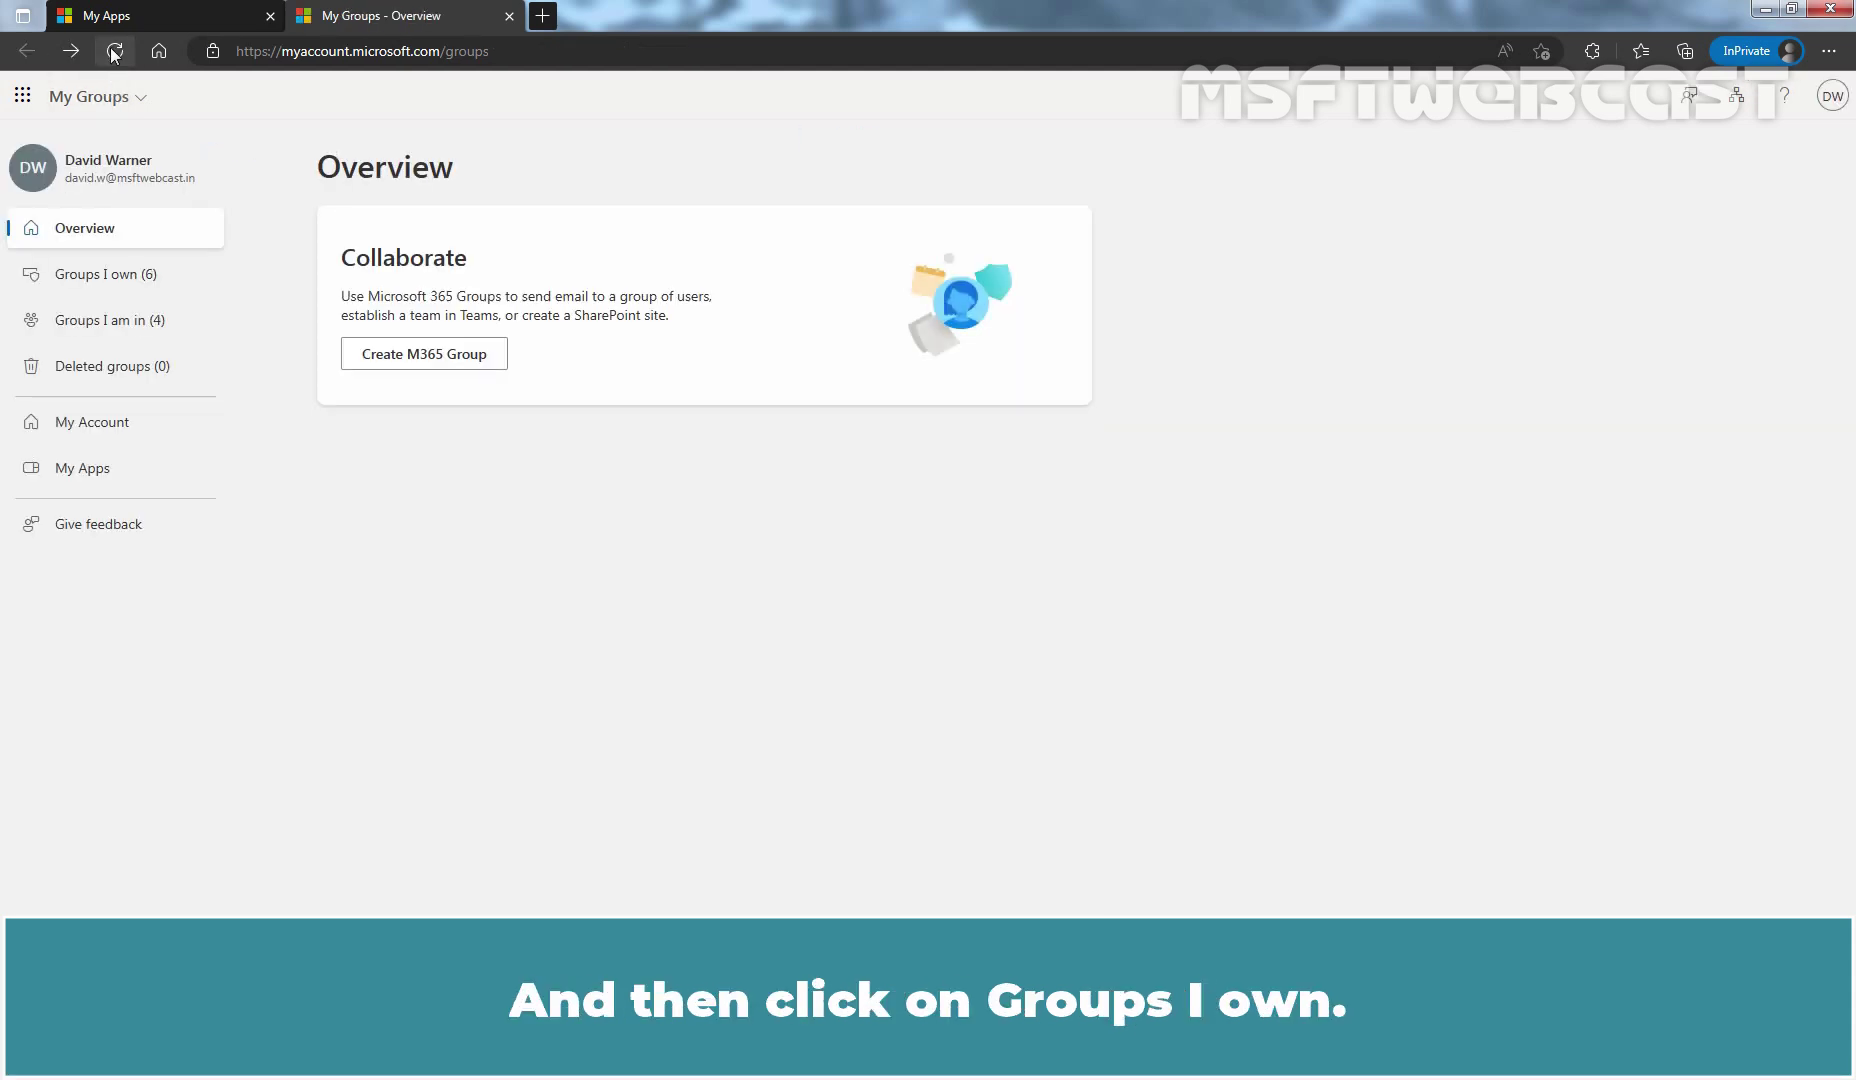
pyautogui.click(110, 276)
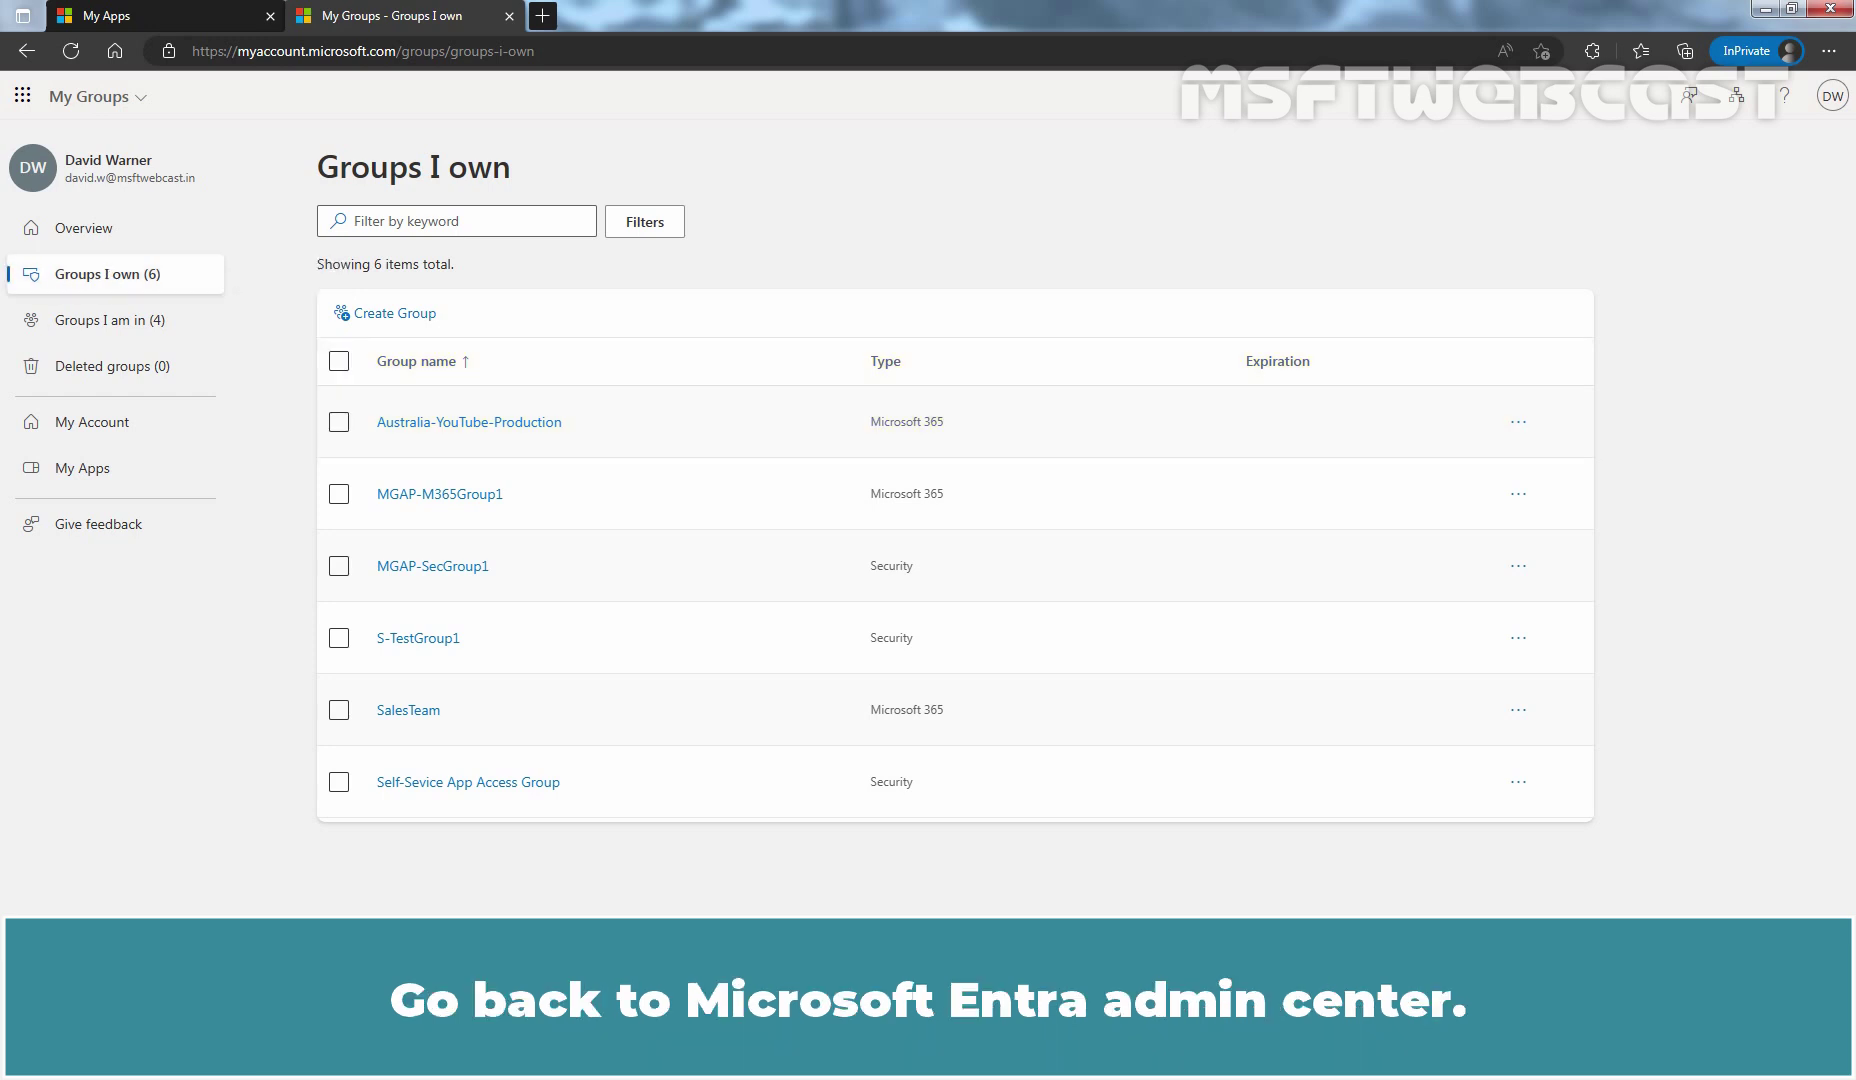
pyautogui.hotkey('alt', 'Tab')
# Step: Show the All groups list in Entra to find Australia-YouTube-Production among six groups
pyautogui.click(92, 658)
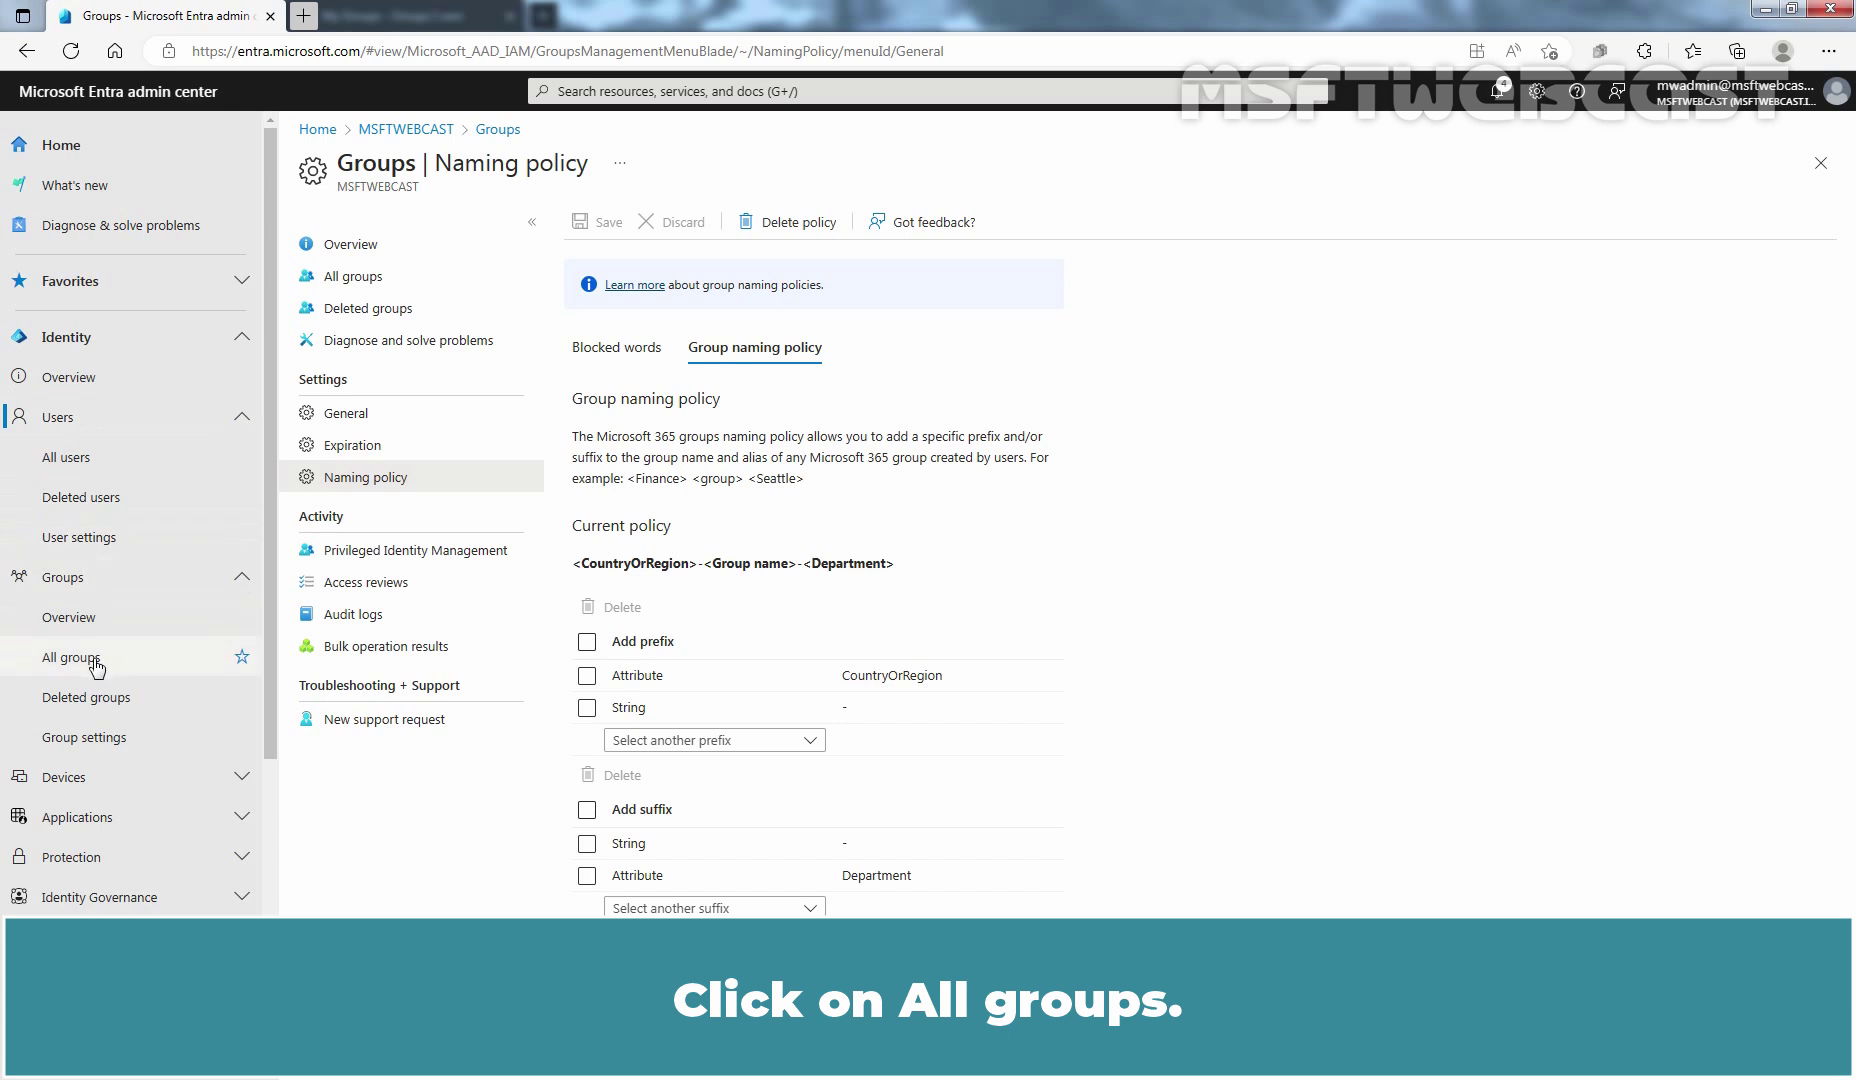